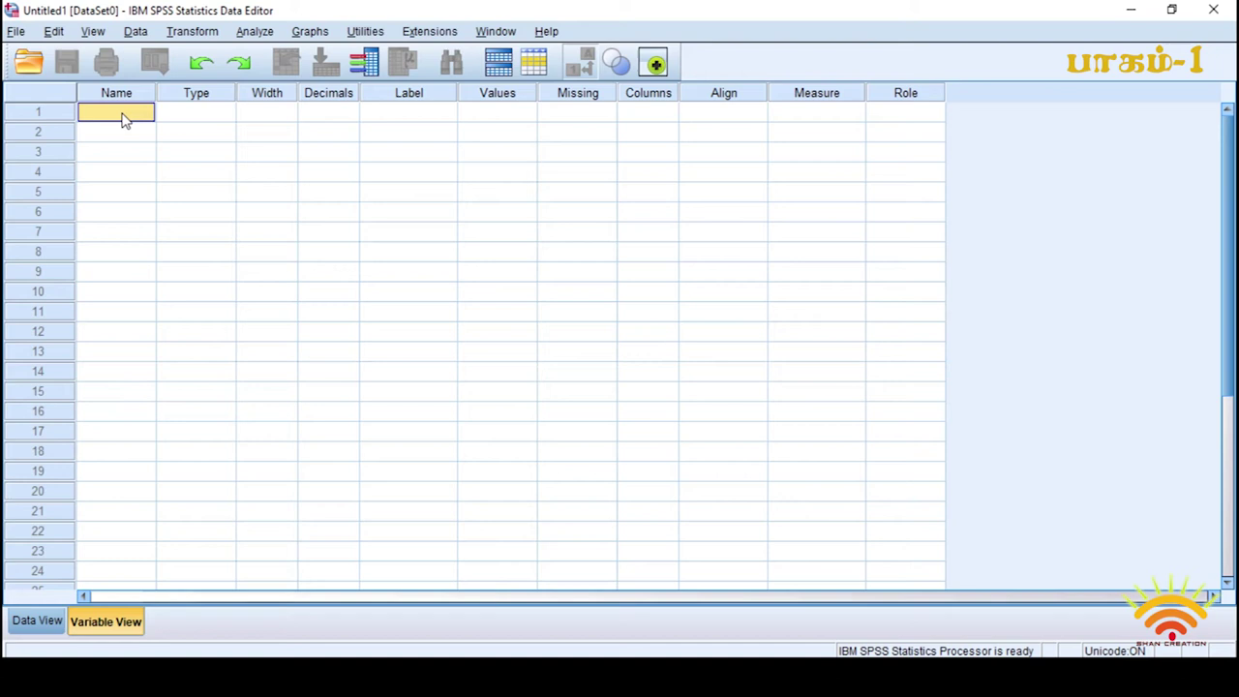
Define four variables named sex, place, age and income in the first four rows.
{"action": "type", "text": "s"}
{"action": "key", "text": "Return"}
{"action": "type", "text": "plac"}
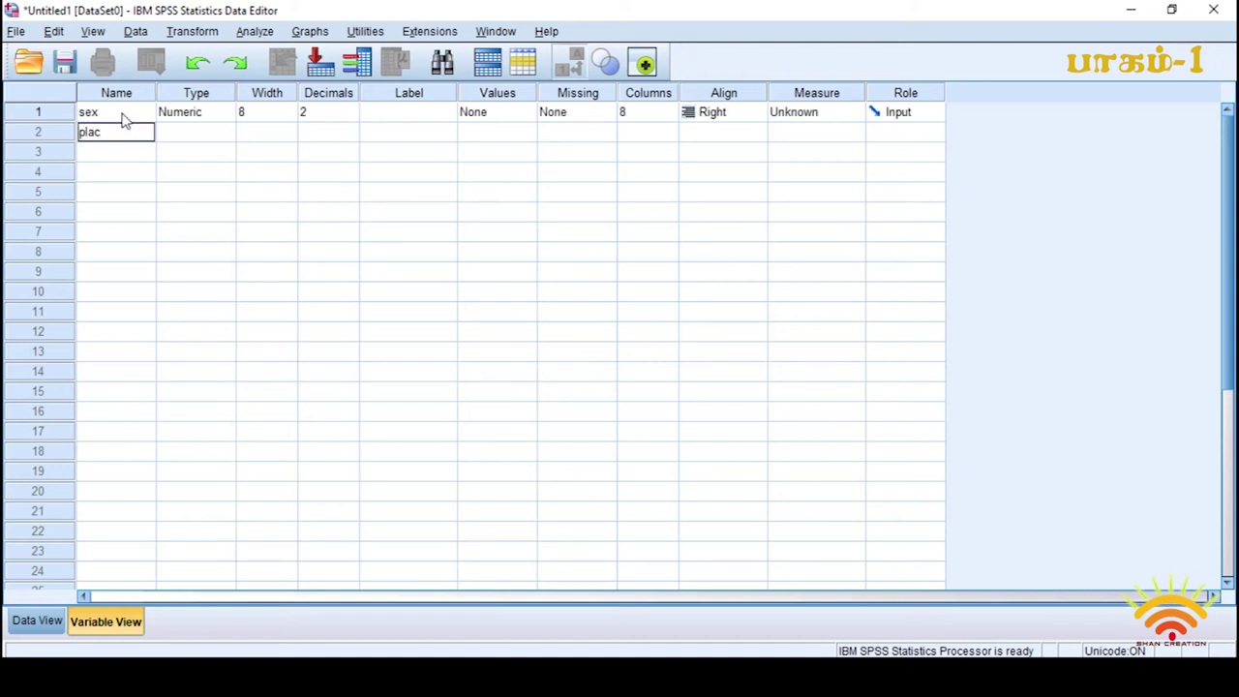
{"action": "type", "text": "e"}
{"action": "key", "text": "Return"}
{"action": "type", "text": "age"}
{"action": "key", "text": "Return"}
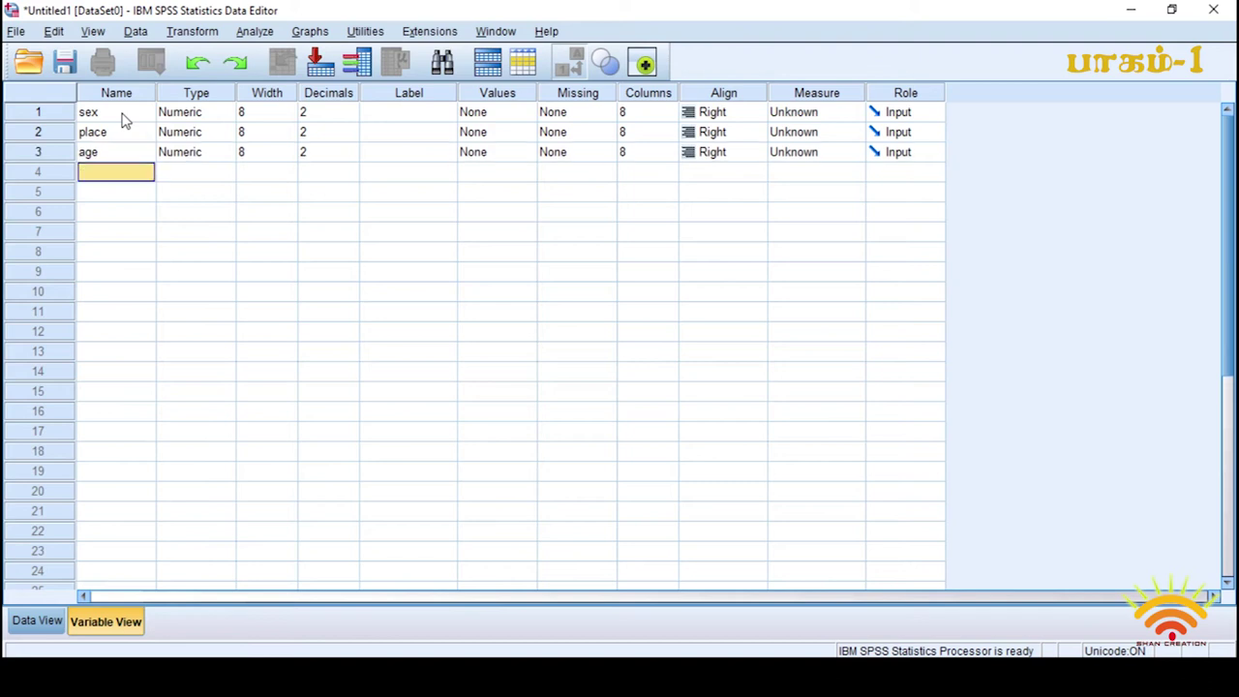
{"action": "type", "text": "in"}
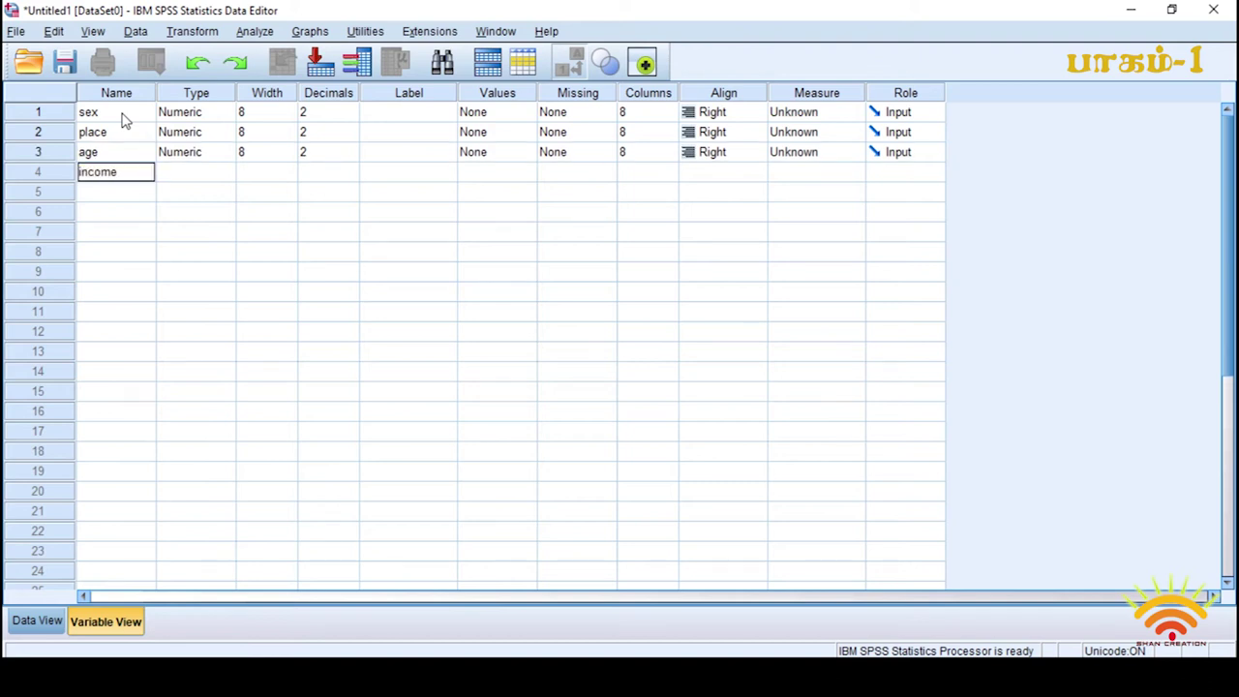
{"action": "type", "text": "come"}
{"action": "key", "text": "Return"}
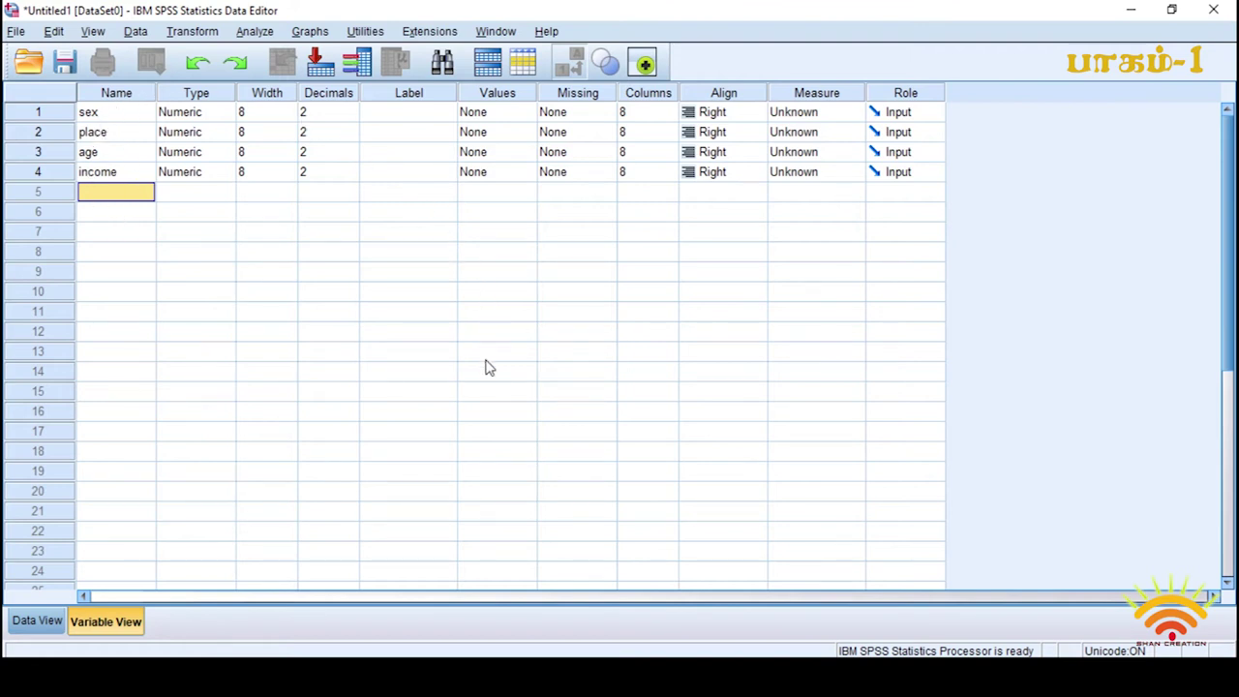
Examine the sex, place, age and income columns and their empty cells in Data View.
{"action": "left_click", "coordinate": [39, 621]}
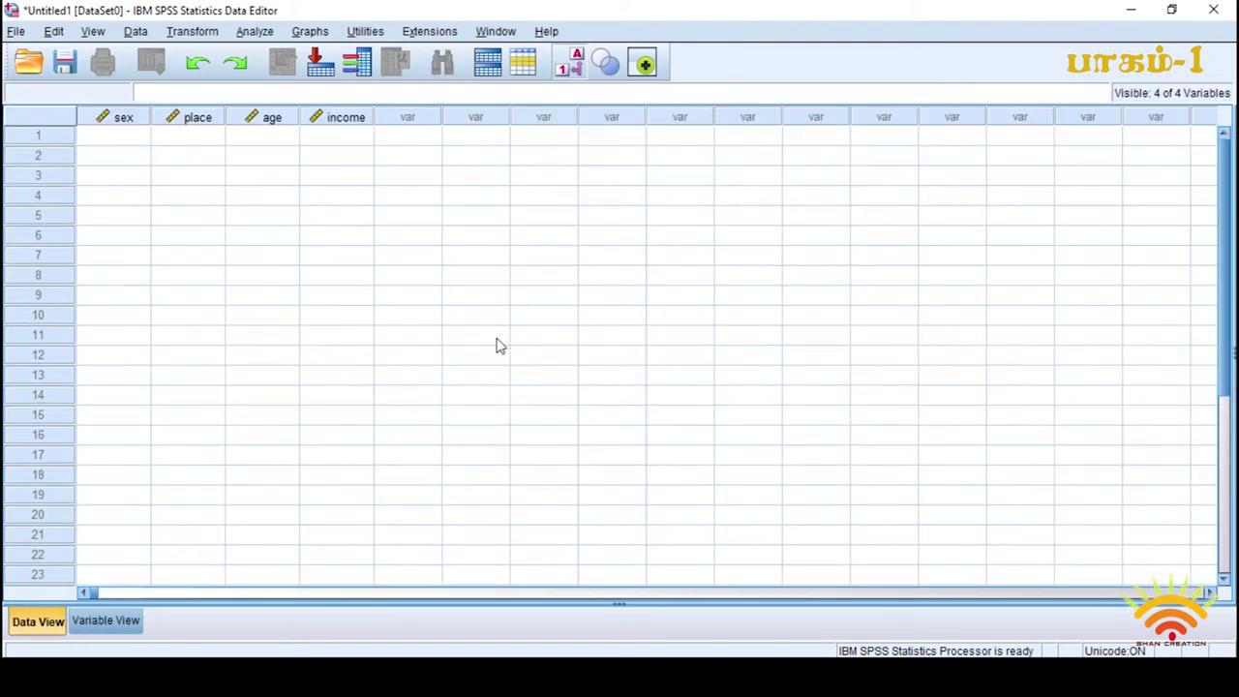
{"action": "left_click", "coordinate": [126, 140]}
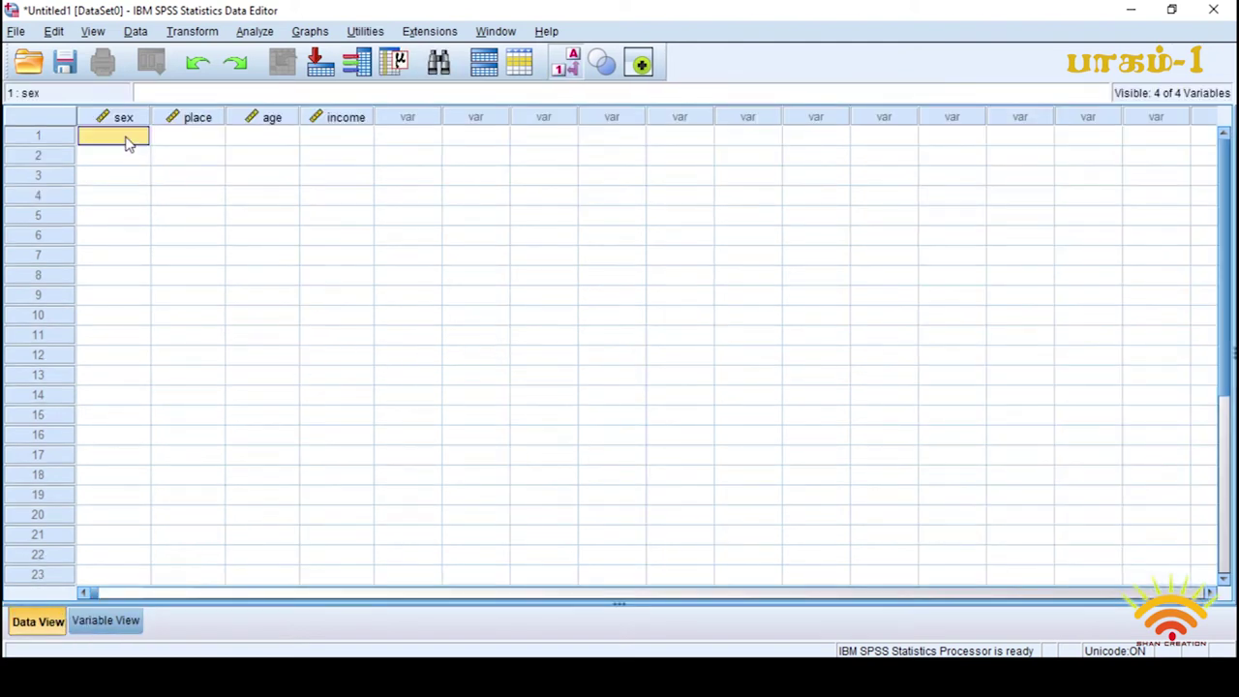
{"action": "left_click", "coordinate": [133, 117]}
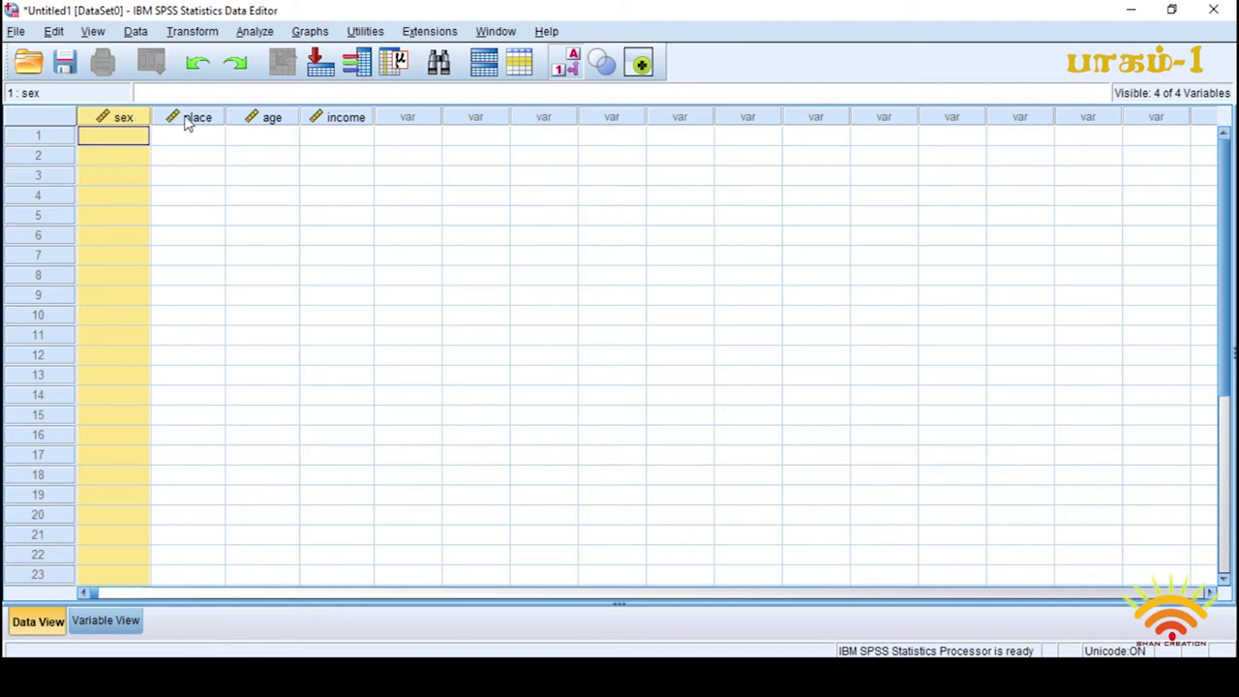
{"action": "mouse_move", "coordinate": [189, 123]}
{"action": "left_click", "coordinate": [127, 141]}
{"action": "left_click", "coordinate": [127, 160]}
{"action": "left_click", "coordinate": [125, 182]}
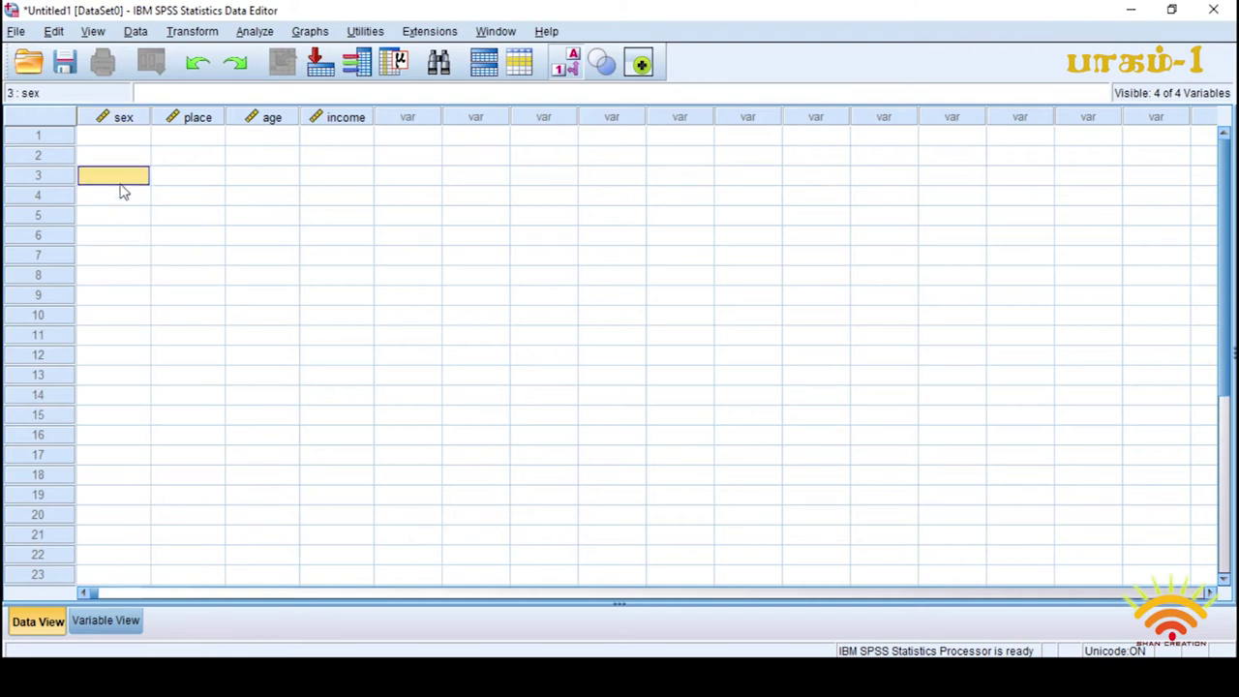
{"action": "left_click", "coordinate": [121, 195]}
{"action": "left_click", "coordinate": [119, 215]}
{"action": "left_click", "coordinate": [119, 234]}
{"action": "left_click", "coordinate": [115, 276]}
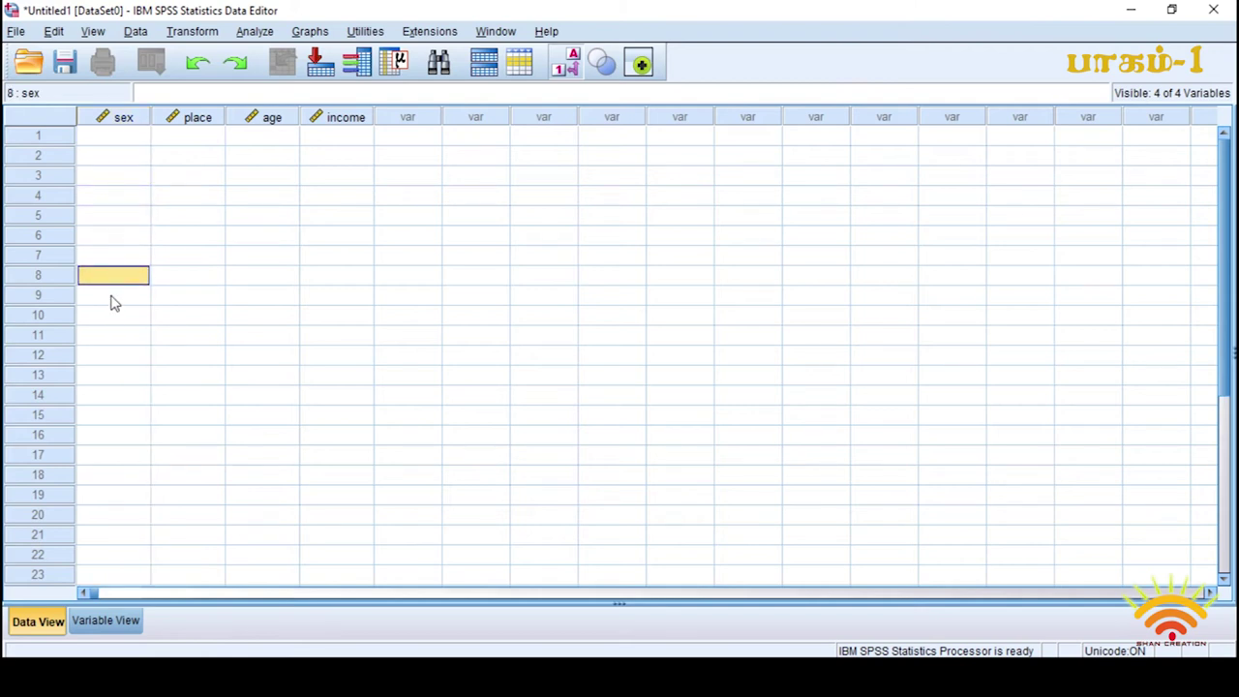
{"action": "left_click", "coordinate": [113, 313]}
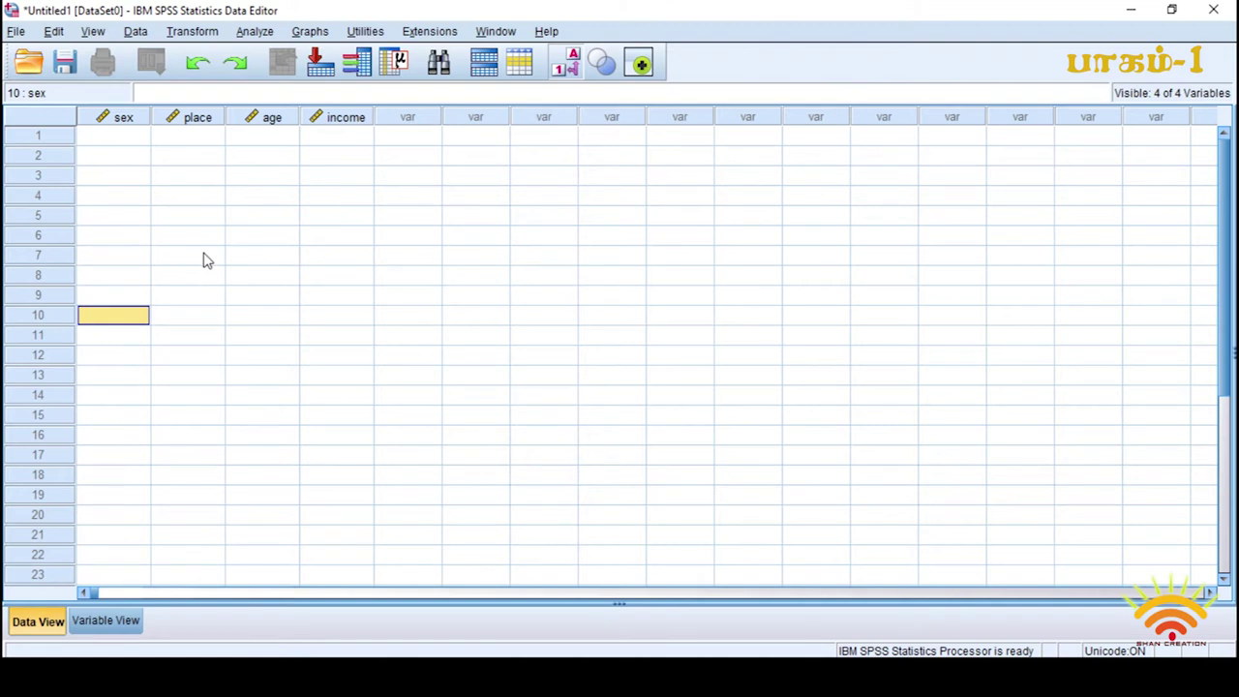
{"action": "left_click", "coordinate": [205, 143]}
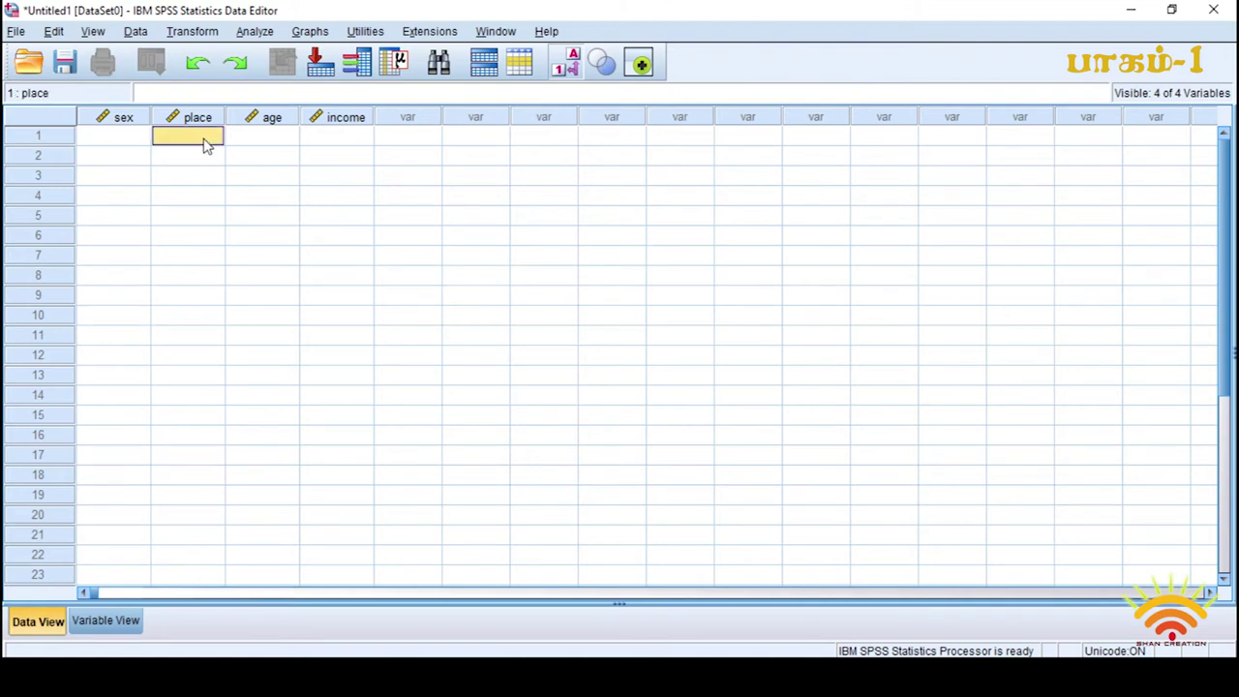
{"action": "left_click", "coordinate": [198, 159]}
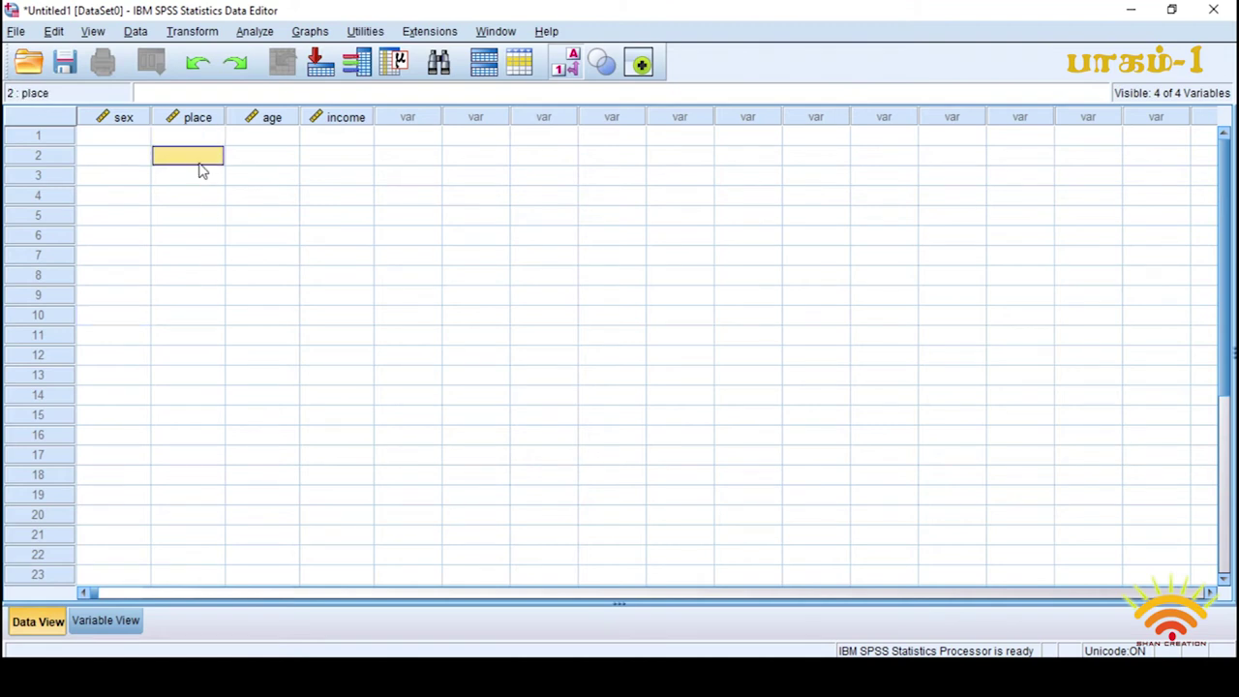
{"action": "left_click", "coordinate": [198, 122]}
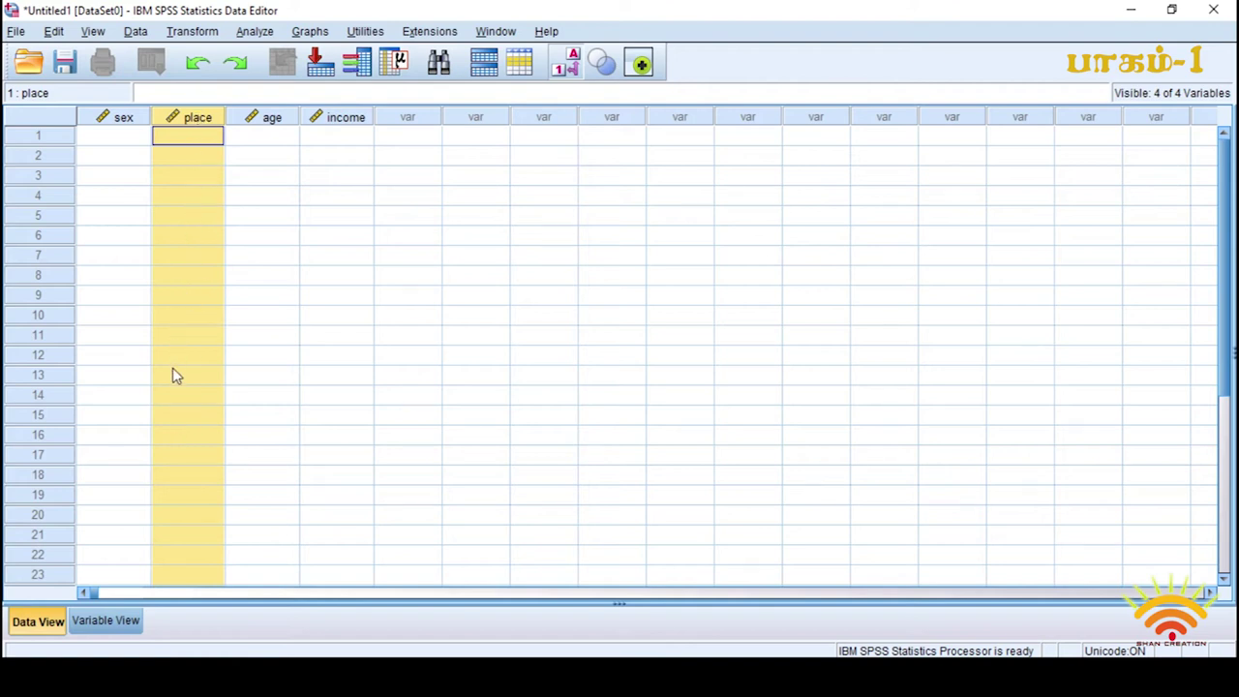
{"action": "left_click", "coordinate": [181, 162]}
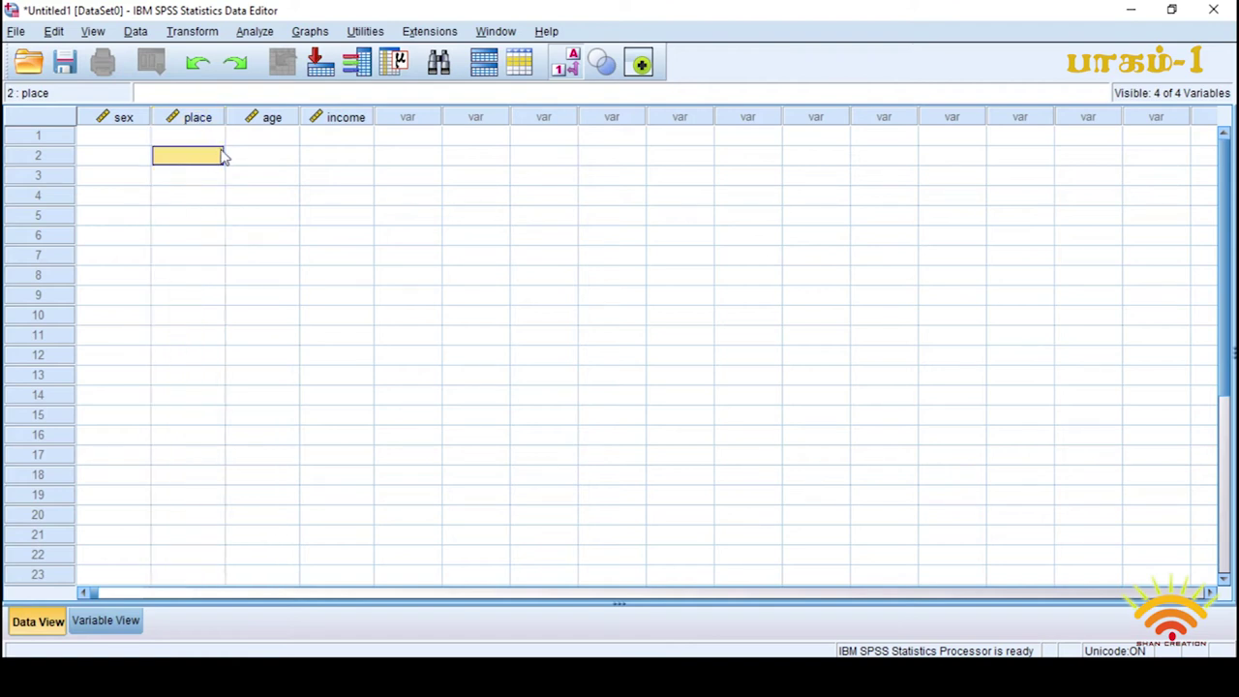
{"action": "left_click", "coordinate": [263, 141]}
{"action": "left_click", "coordinate": [331, 145]}
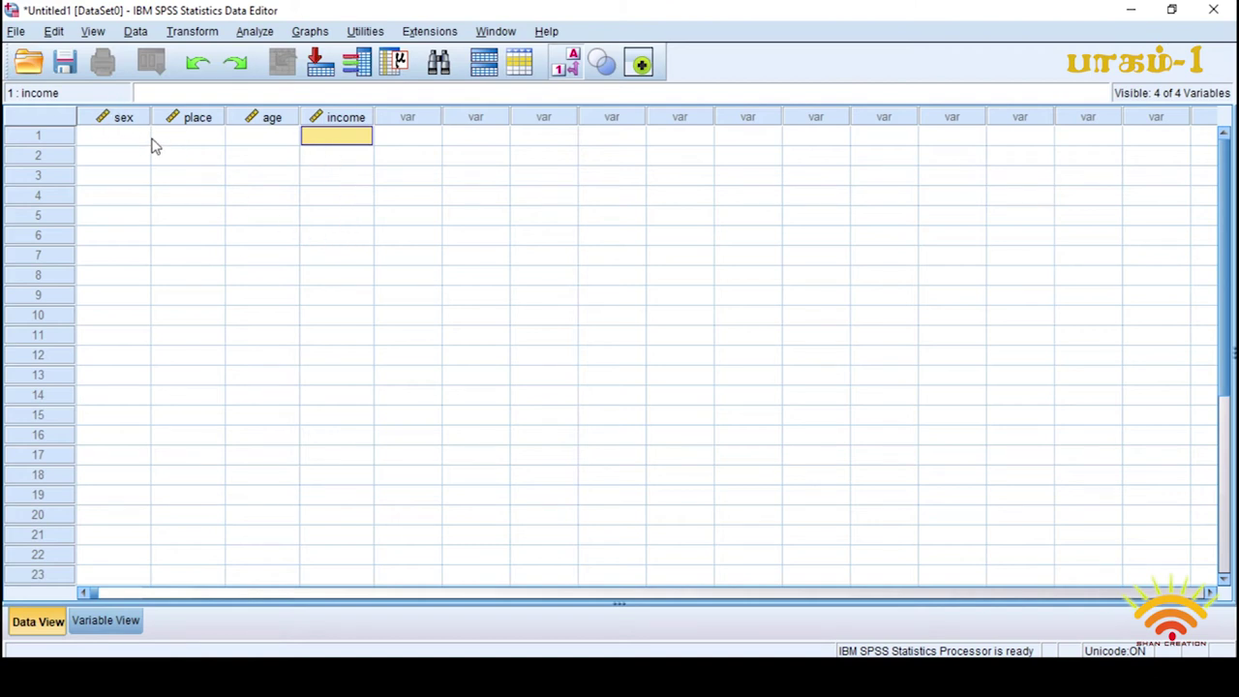
Return to Variable View and review the names of the four defined variables.
{"action": "left_click", "coordinate": [108, 619]}
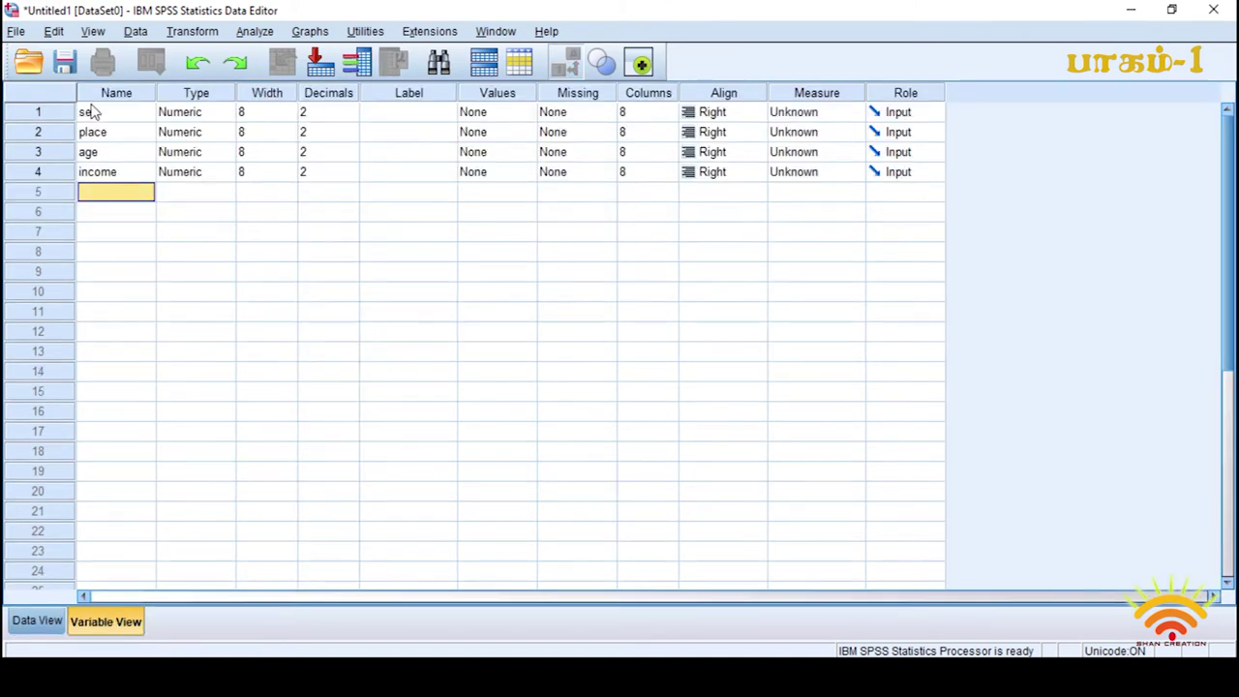
{"action": "left_click", "coordinate": [91, 172]}
{"action": "left_click", "coordinate": [92, 152]}
{"action": "left_click", "coordinate": [93, 133]}
{"action": "left_click", "coordinate": [92, 114]}
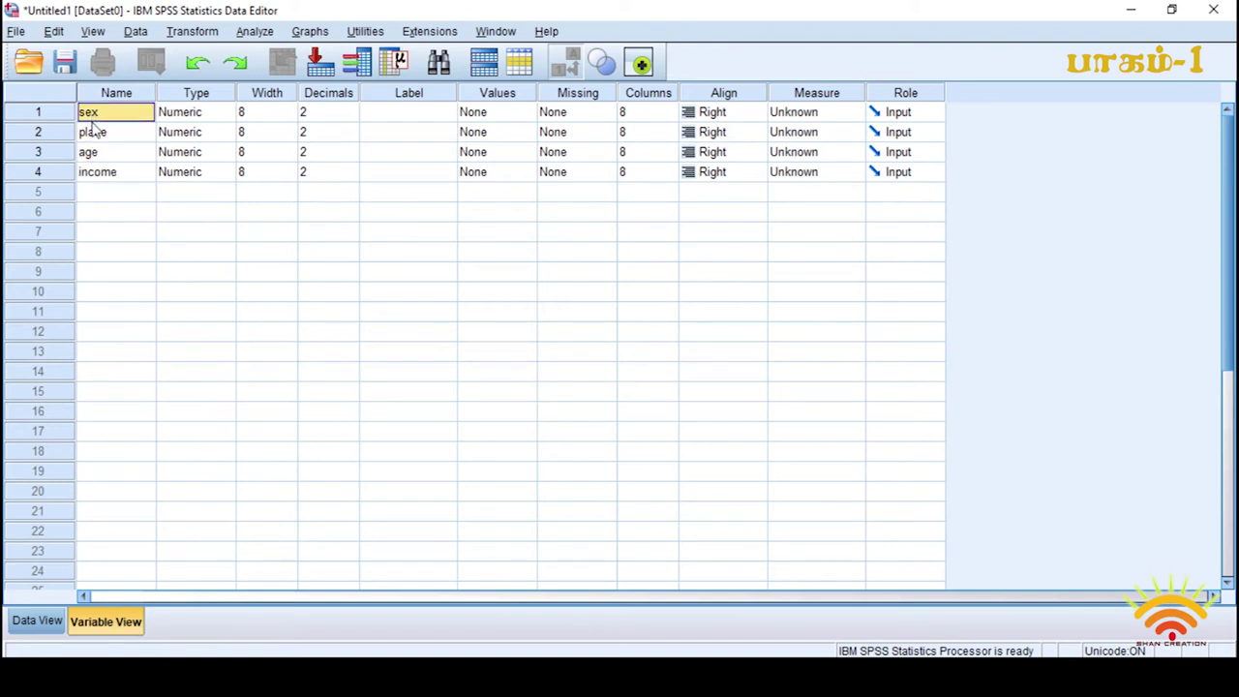
{"action": "left_click", "coordinate": [94, 133]}
{"action": "left_click", "coordinate": [95, 152]}
{"action": "left_click", "coordinate": [97, 172]}
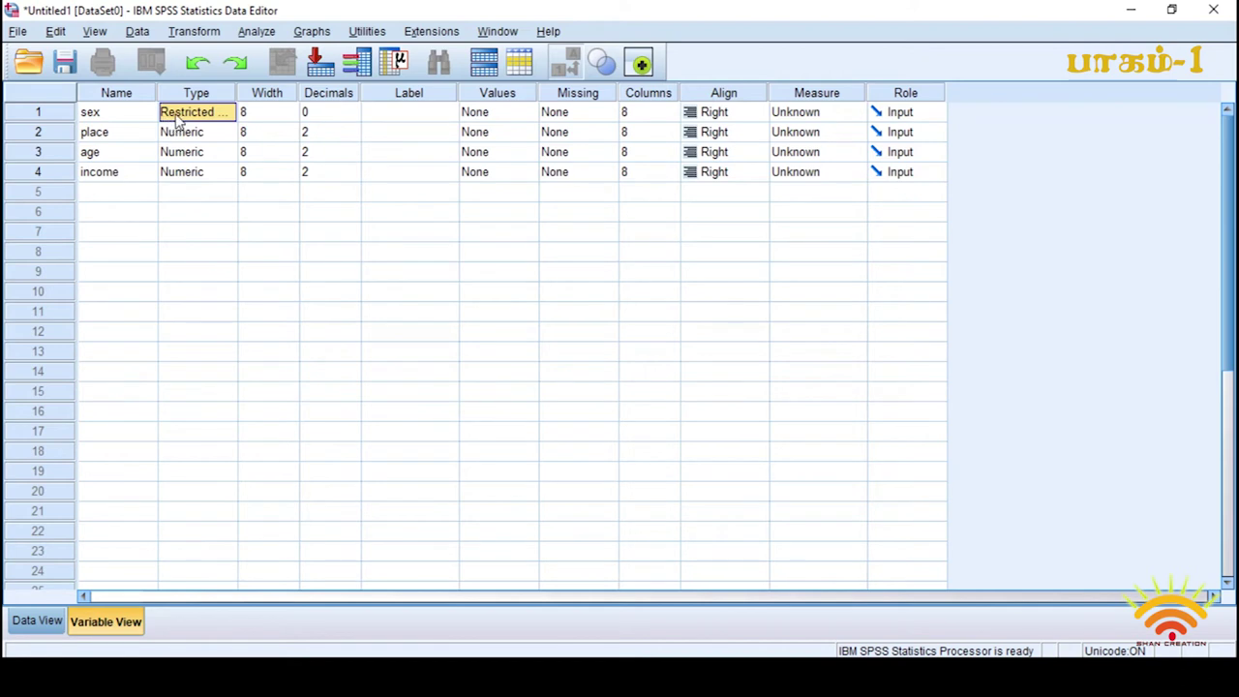
Open the type settings of the sex variable and examine the Numeric, Comma, Dot and Scientific notation options.
{"action": "left_click", "coordinate": [178, 118]}
{"action": "key", "text": "Escape"}
{"action": "left_click", "coordinate": [178, 119]}
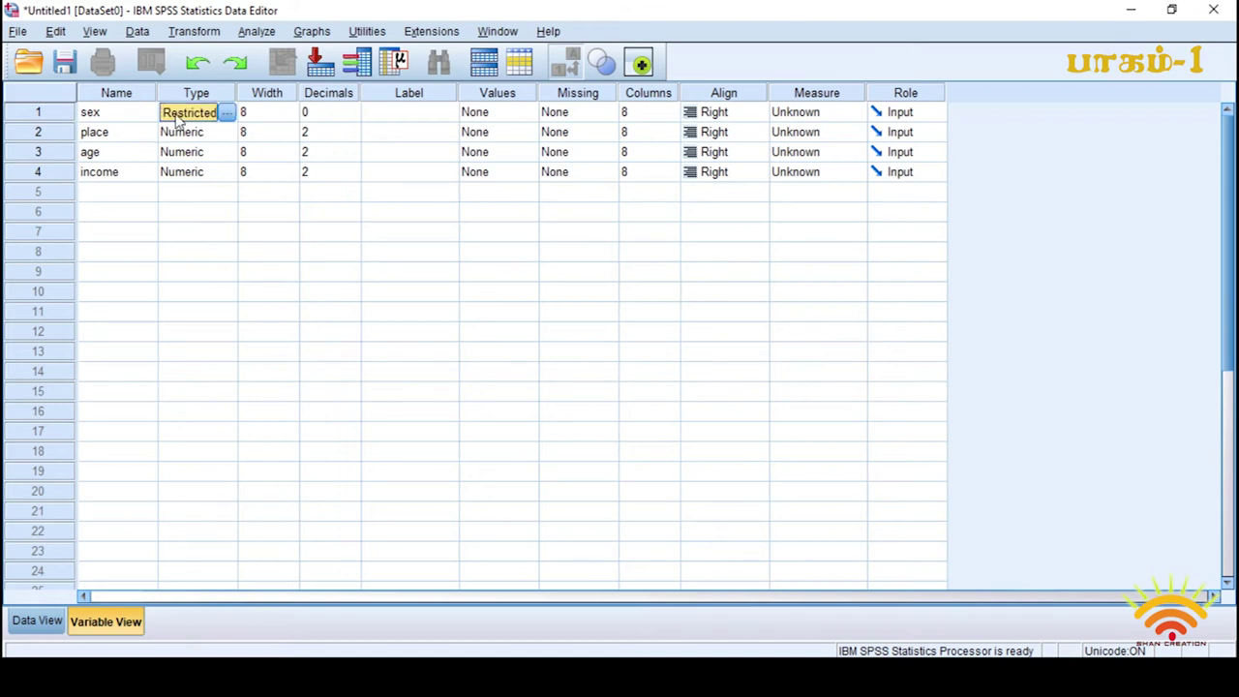
{"action": "left_click", "coordinate": [226, 114]}
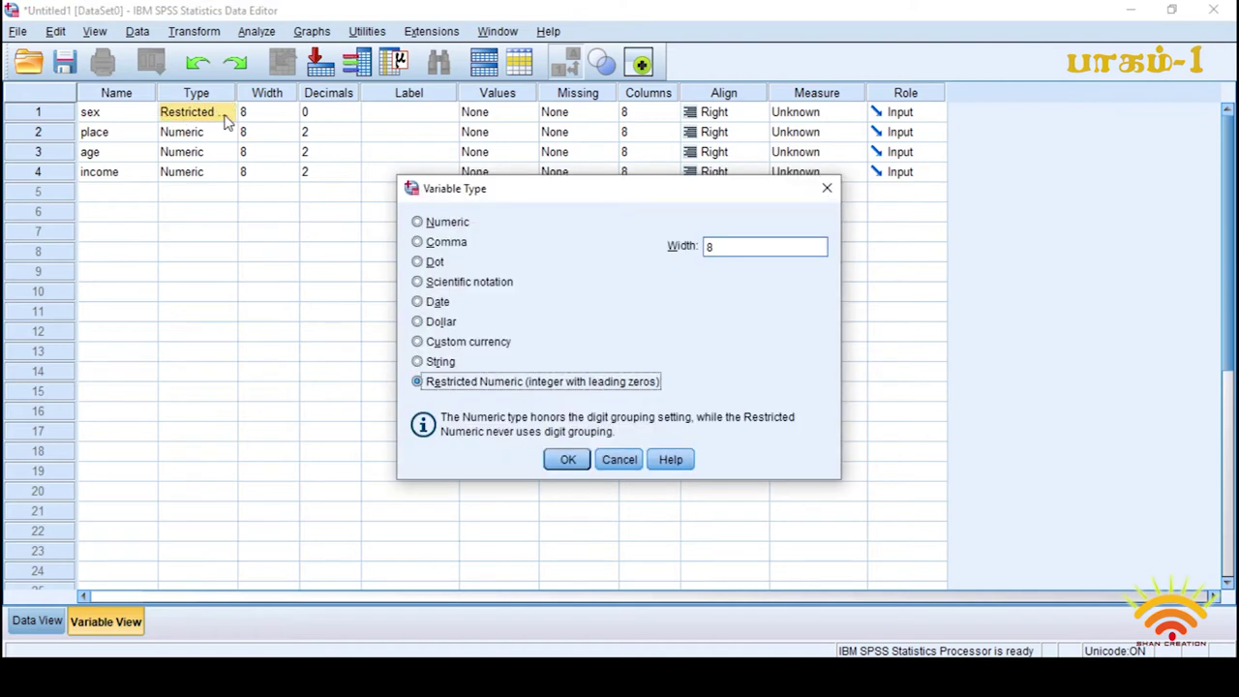
{"action": "left_click", "coordinate": [417, 222]}
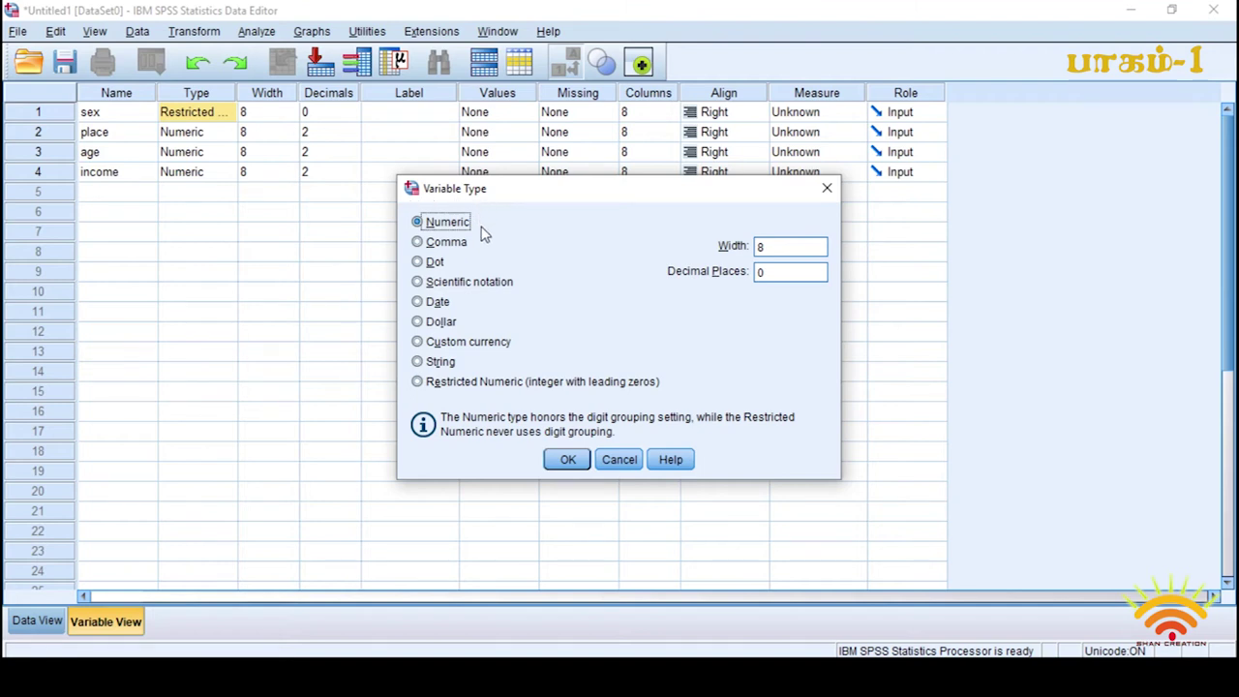
{"action": "left_click", "coordinate": [419, 242]}
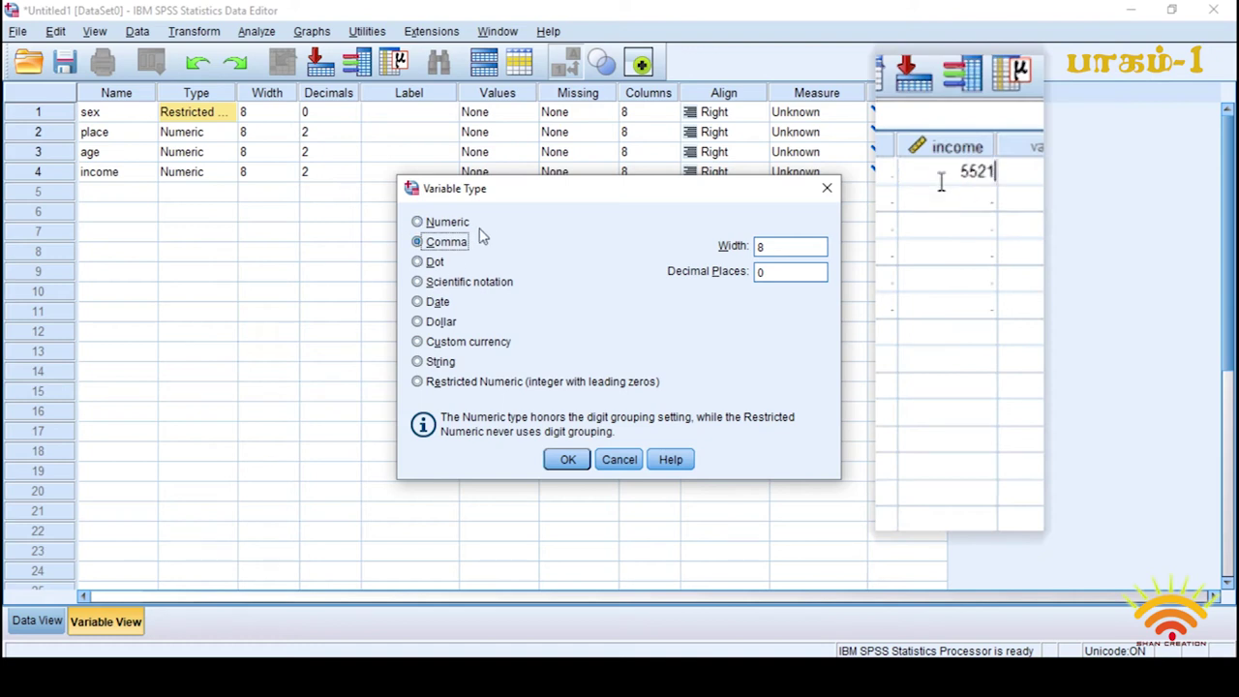
{"action": "left_click", "coordinate": [431, 266]}
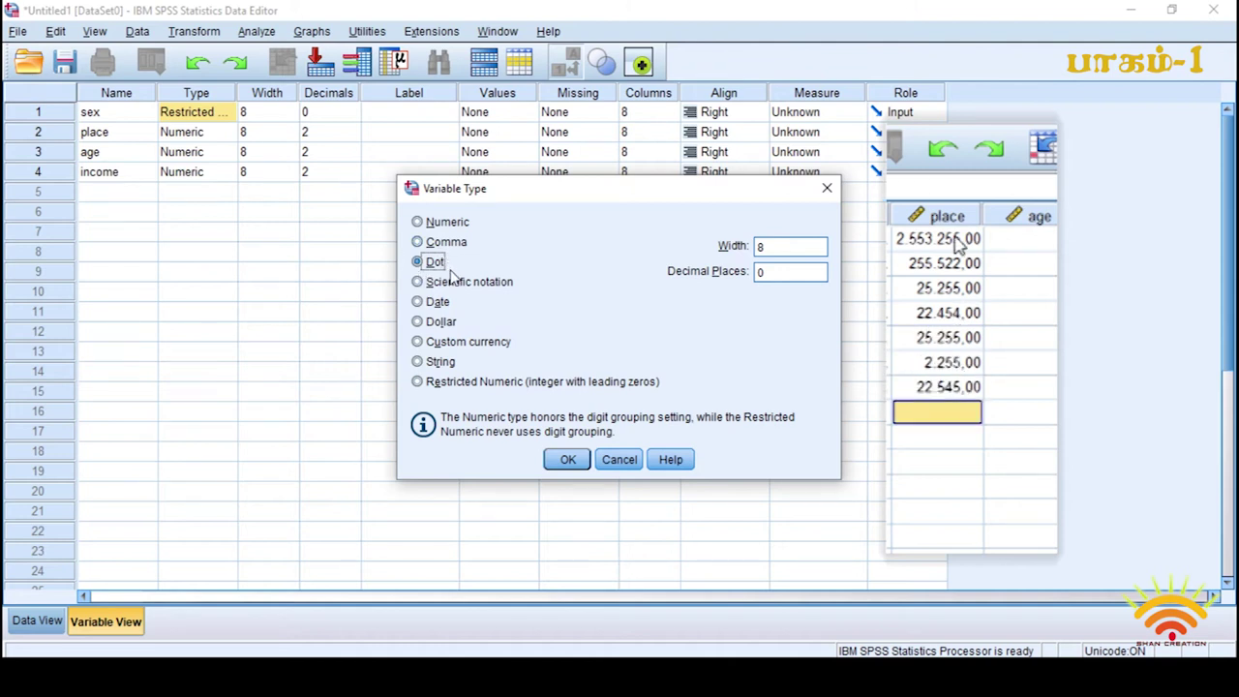
{"action": "left_click", "coordinate": [450, 286]}
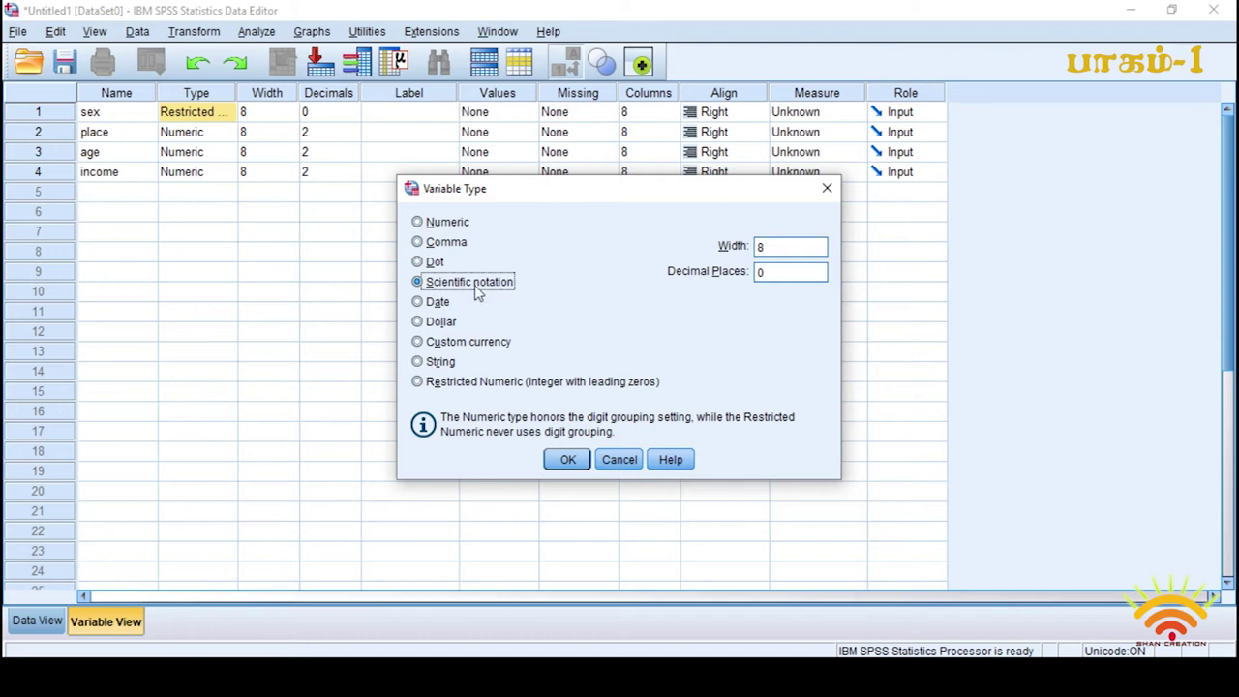
Look through the available formats of the Date and Dollar types for the sex variable.
{"action": "left_click", "coordinate": [440, 303]}
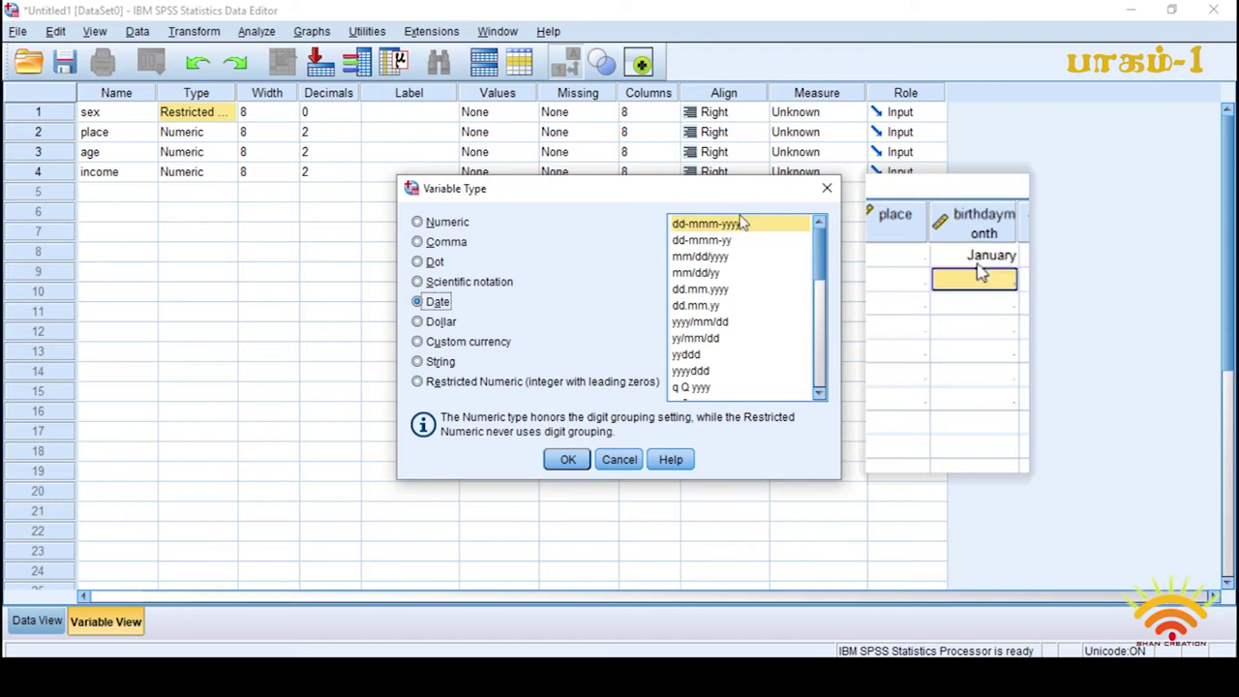
{"action": "left_click_drag", "start_coordinate": [820, 258], "coordinate": [823, 389]}
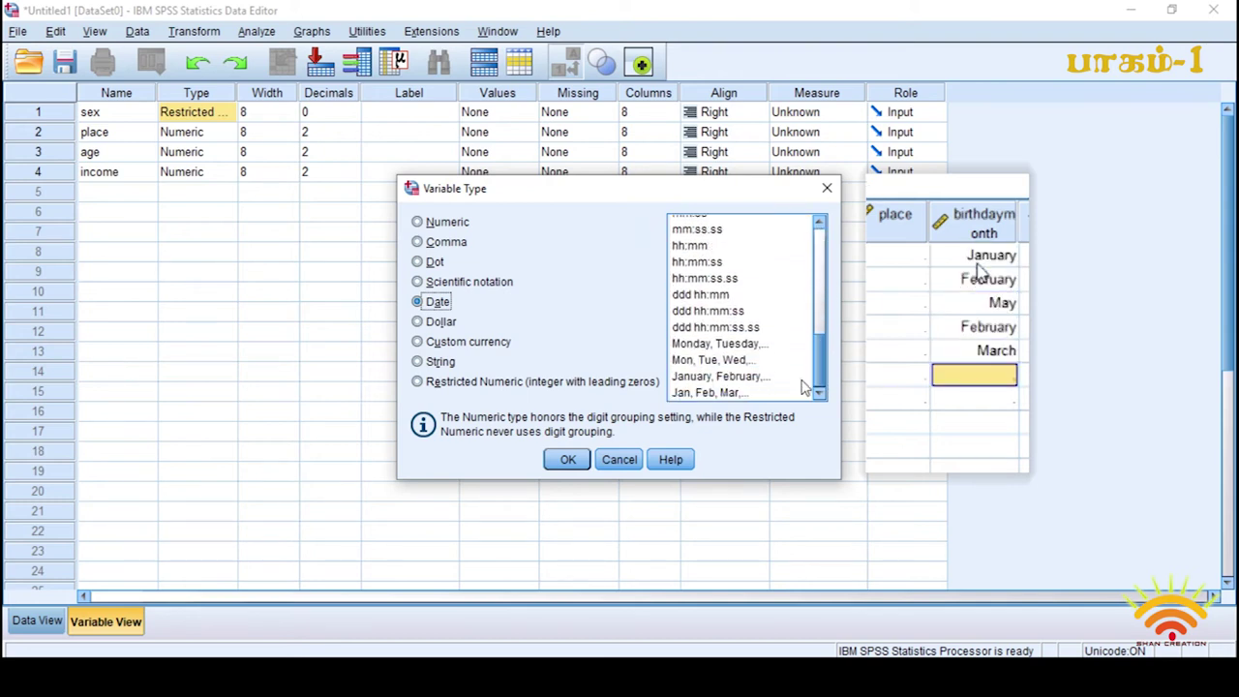
{"action": "left_click_drag", "start_coordinate": [820, 363], "coordinate": [813, 262]}
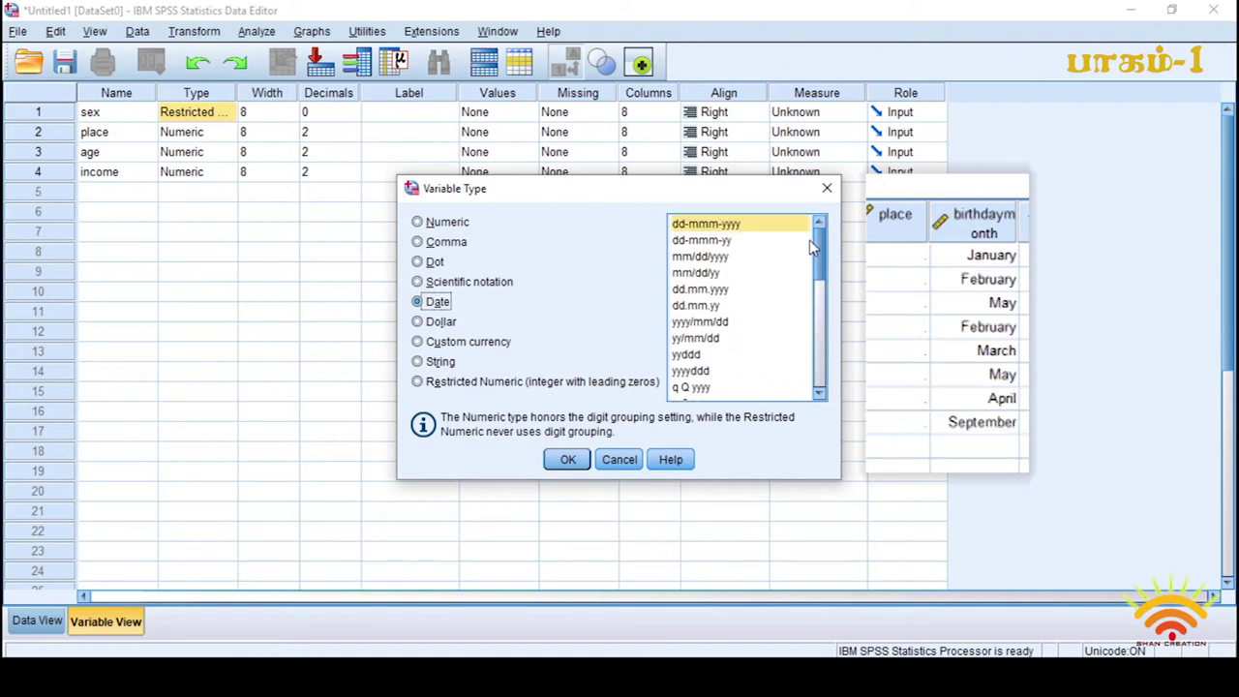
{"action": "left_click", "coordinate": [454, 322]}
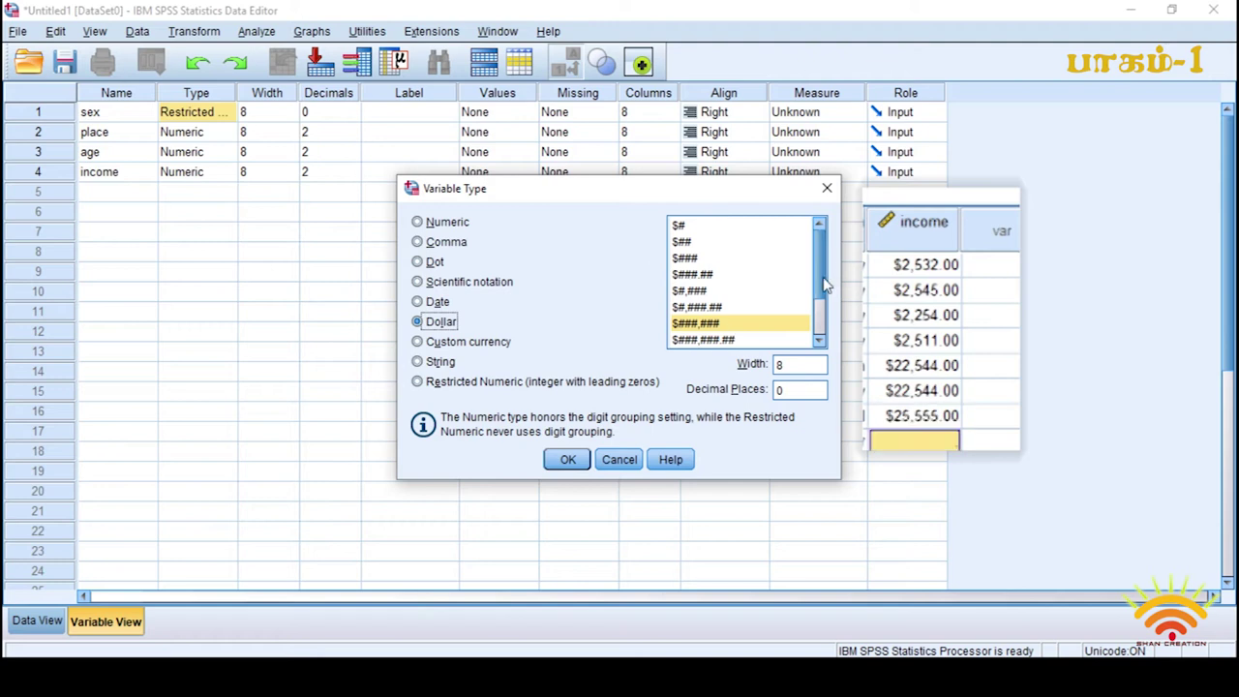
{"action": "left_click_drag", "start_coordinate": [817, 263], "coordinate": [817, 310]}
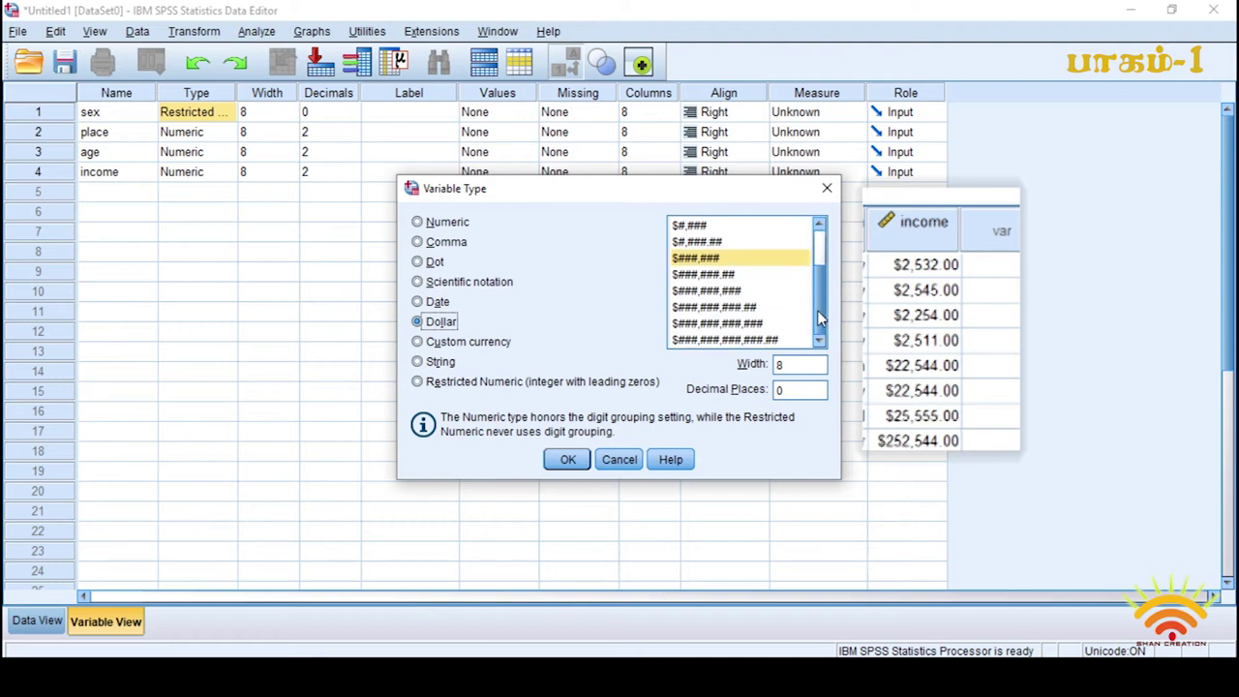
Examine the custom currency formats CCA to CCE, plus the String and Restricted Numeric types.
{"action": "left_click", "coordinate": [503, 346]}
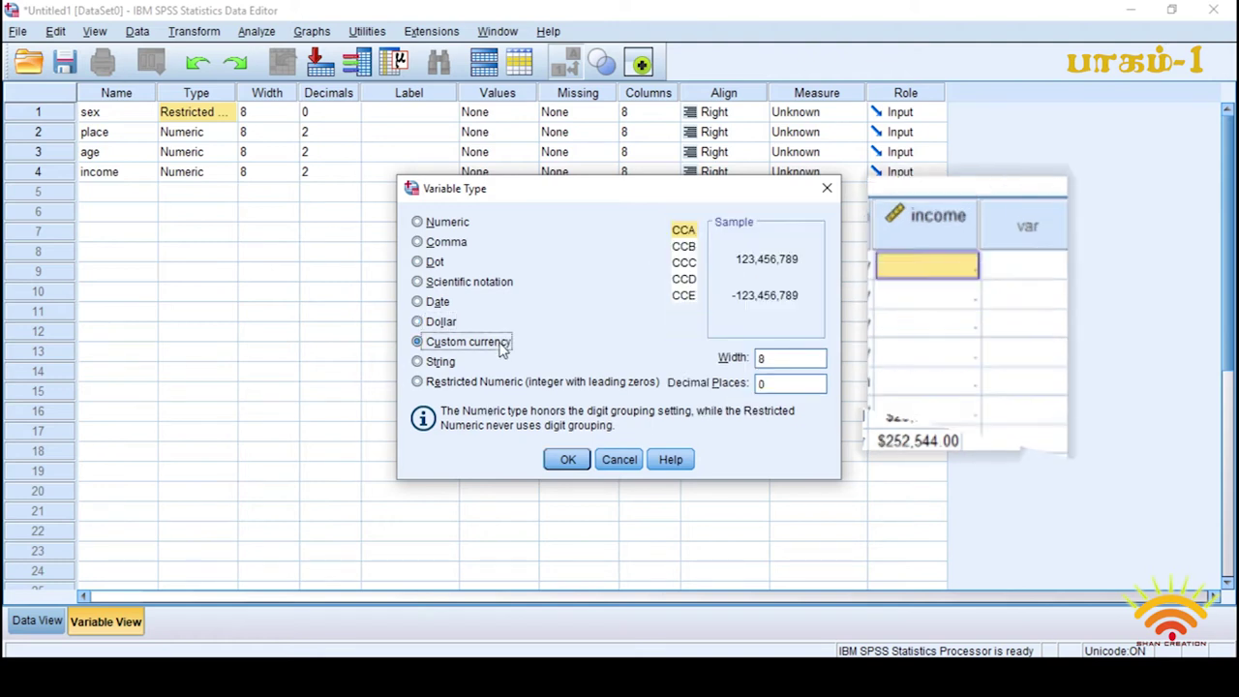
{"action": "left_click", "coordinate": [683, 262]}
{"action": "left_click", "coordinate": [684, 278]}
{"action": "left_click", "coordinate": [687, 294]}
{"action": "left_click", "coordinate": [684, 229]}
{"action": "left_click", "coordinate": [683, 263]}
{"action": "left_click", "coordinate": [683, 246]}
{"action": "left_click", "coordinate": [685, 294]}
{"action": "left_click", "coordinate": [438, 362]}
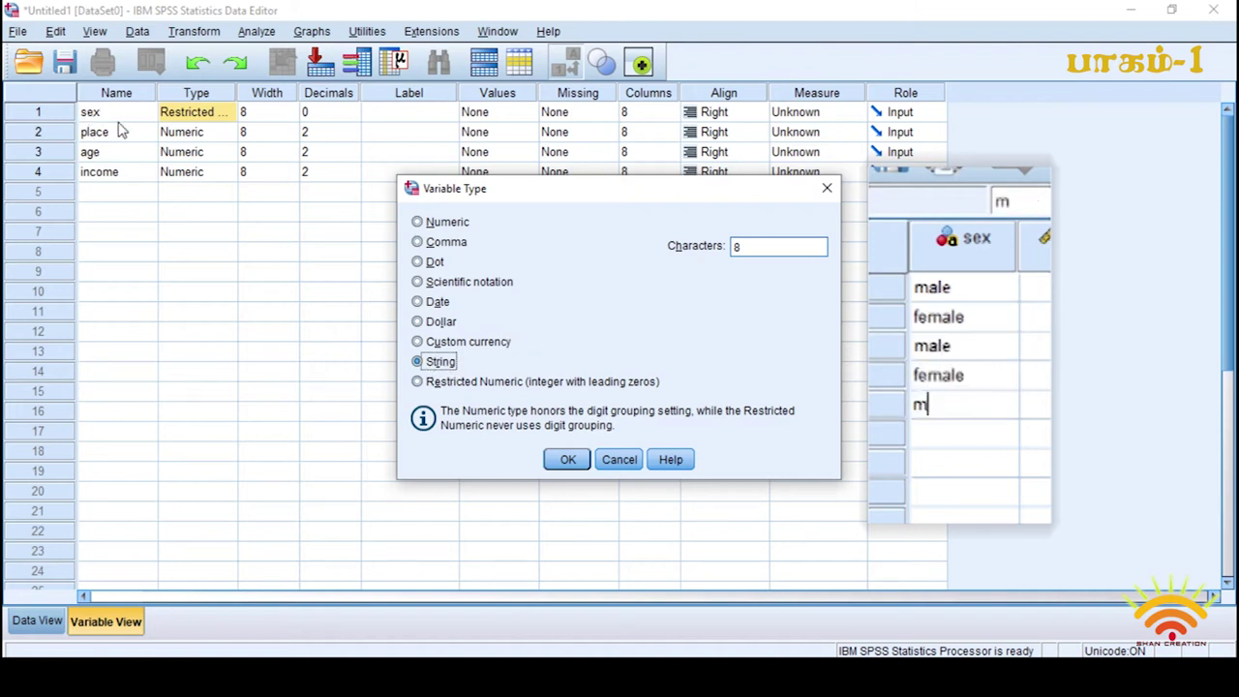
{"action": "left_click", "coordinate": [441, 384]}
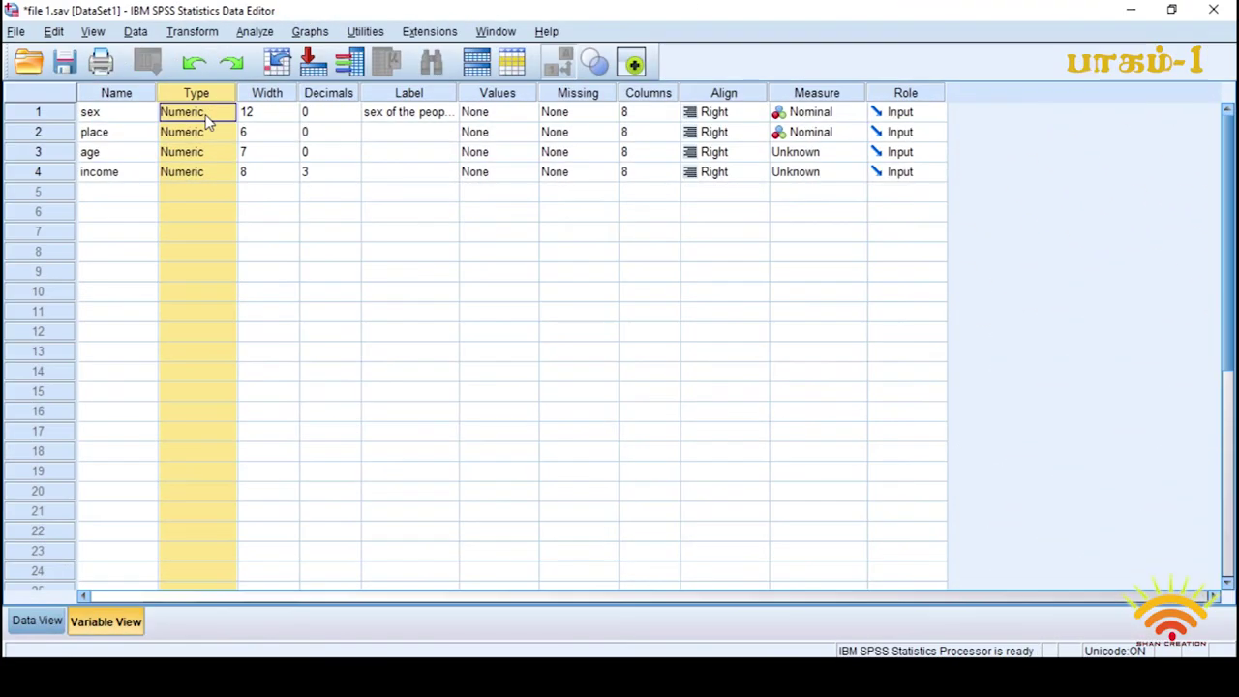
Change the variable type of sex to String in file 1.sav.
{"action": "left_click", "coordinate": [204, 116]}
{"action": "left_click", "coordinate": [224, 114]}
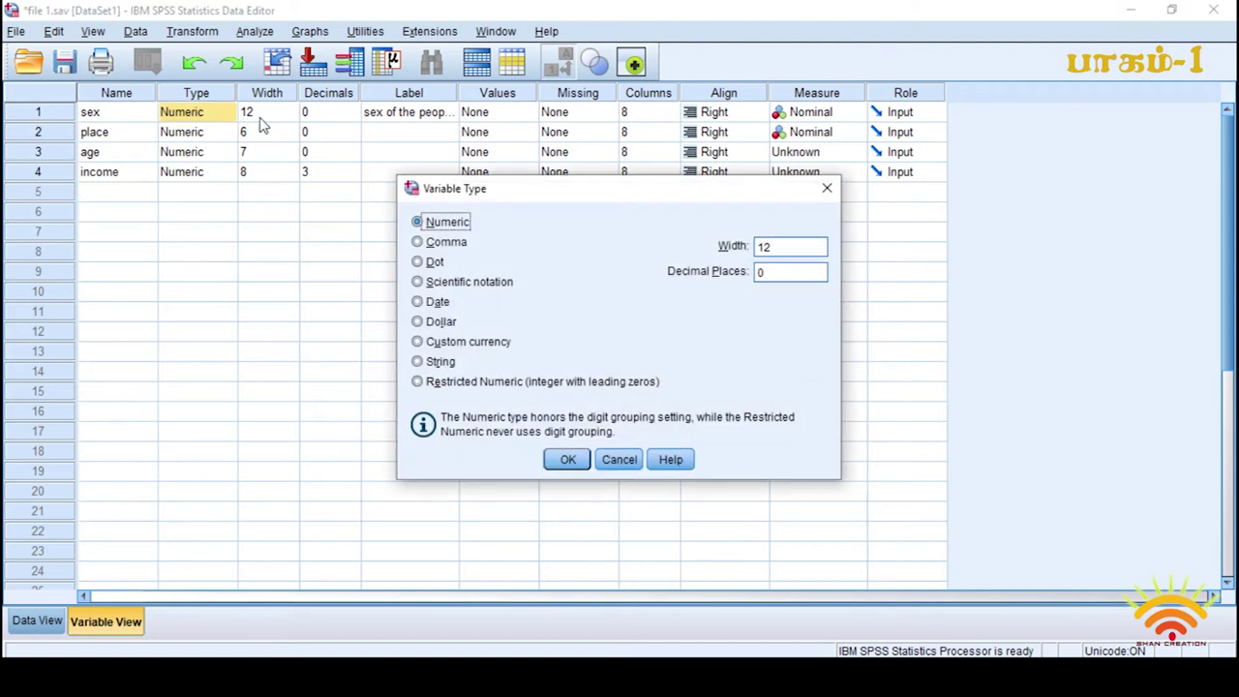
{"action": "left_click", "coordinate": [438, 363]}
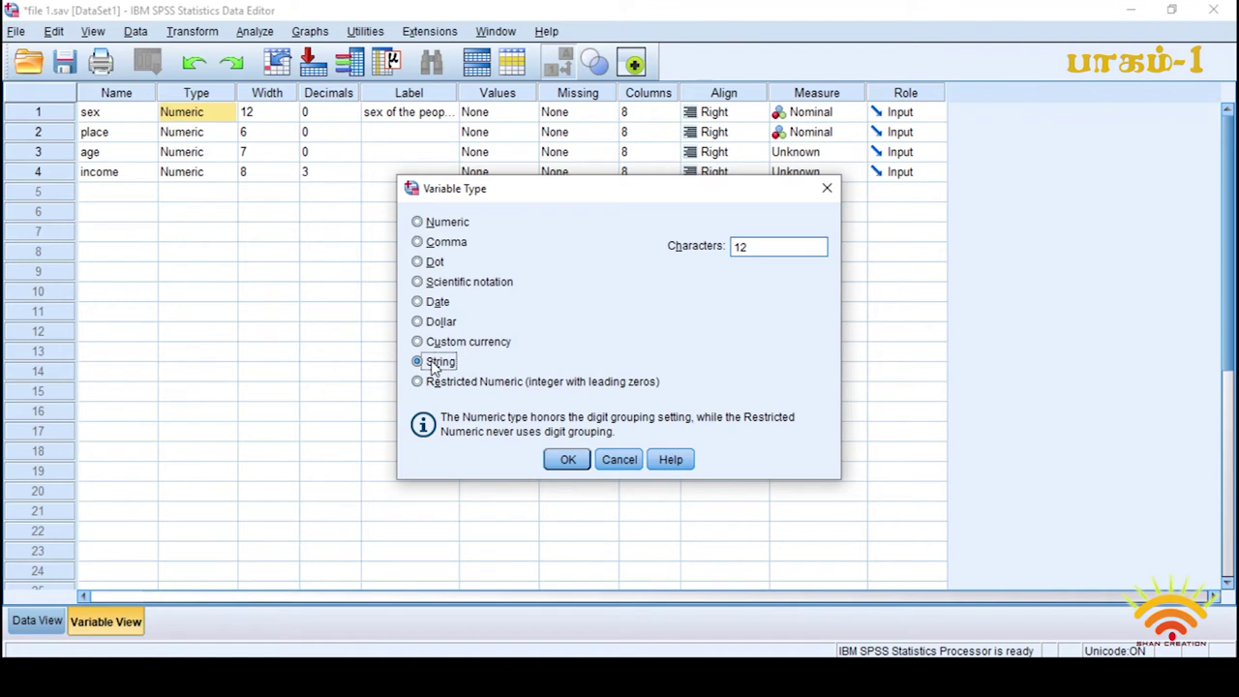
{"action": "left_click", "coordinate": [567, 459]}
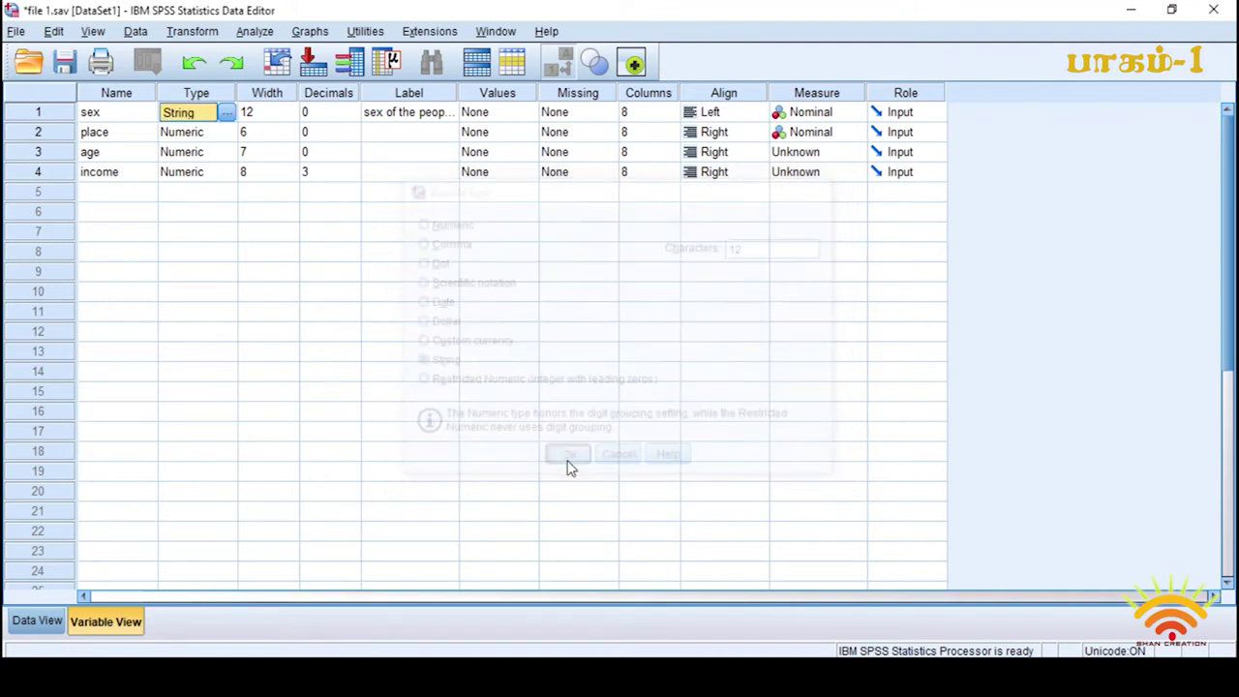
Change the variable type of place to String.
{"action": "left_click", "coordinate": [197, 139]}
{"action": "left_click", "coordinate": [228, 136]}
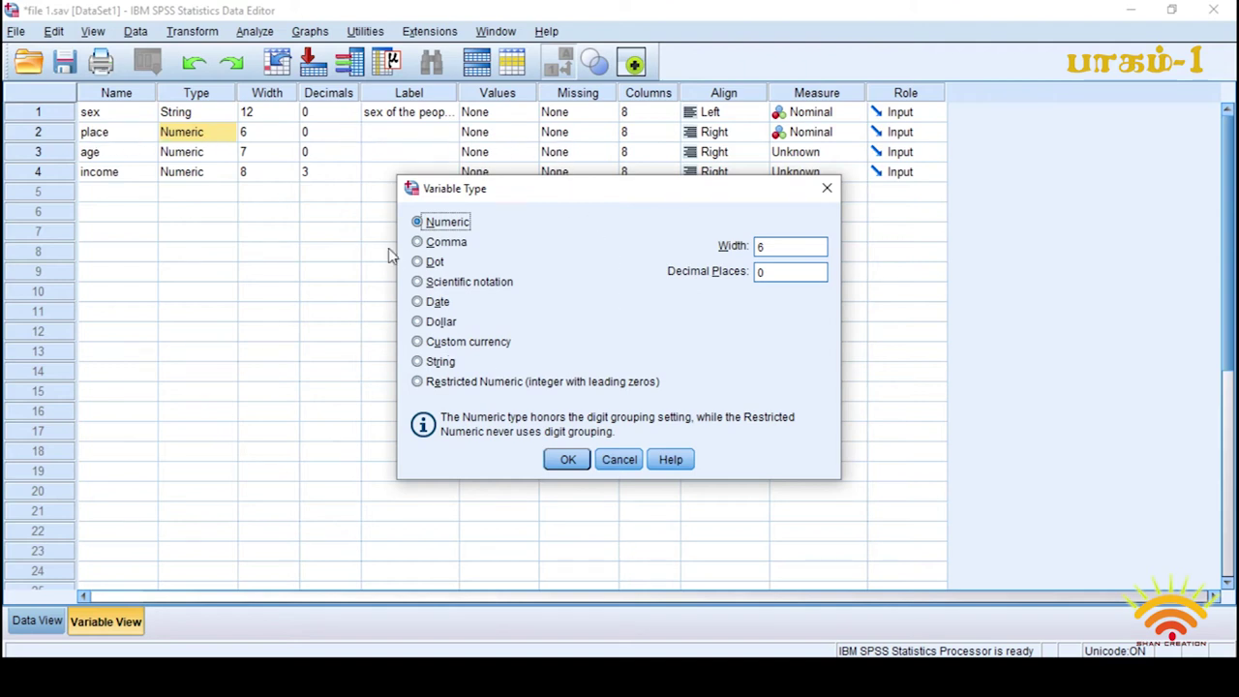
{"action": "left_click", "coordinate": [441, 363]}
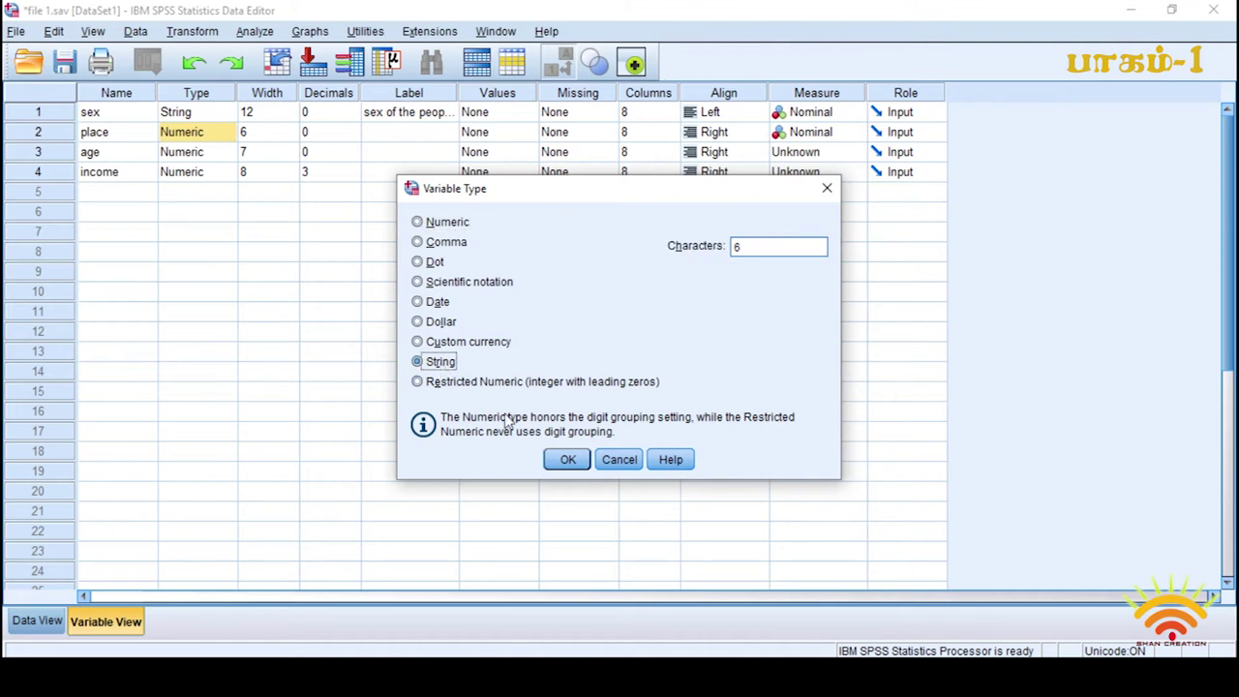
{"action": "left_click", "coordinate": [566, 461]}
Open the type settings of the age variable and accept Numeric as its type.
{"action": "left_click", "coordinate": [215, 157]}
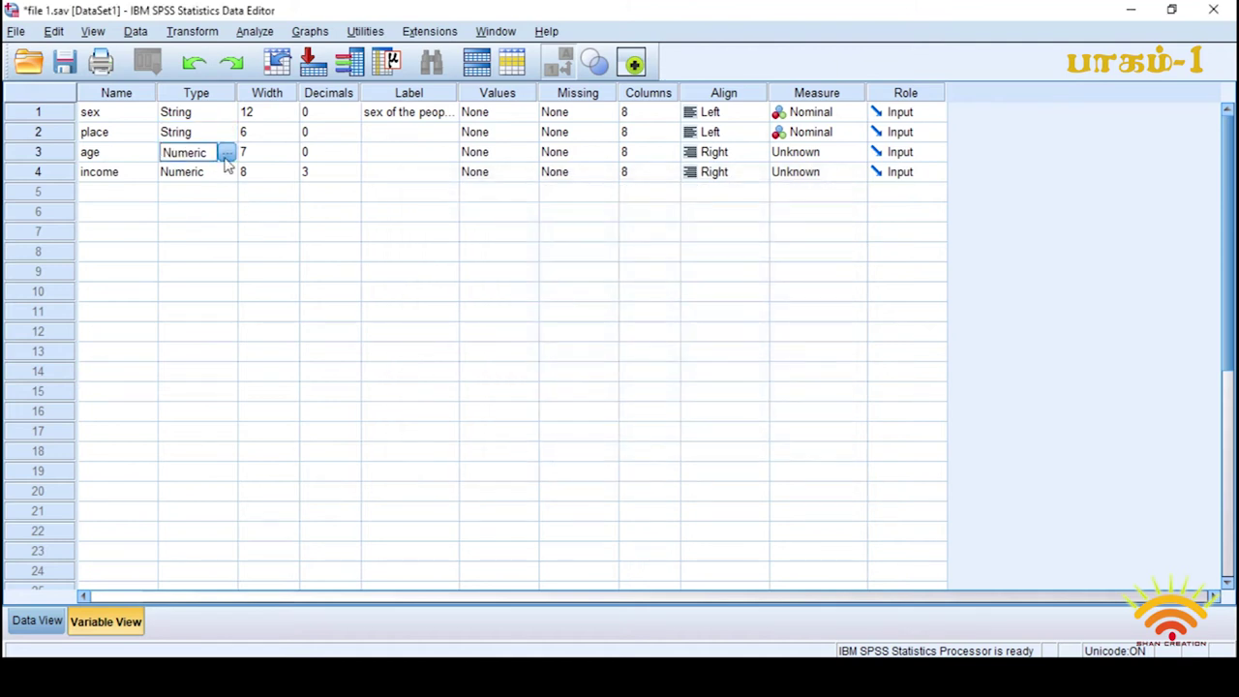
{"action": "left_click", "coordinate": [227, 152]}
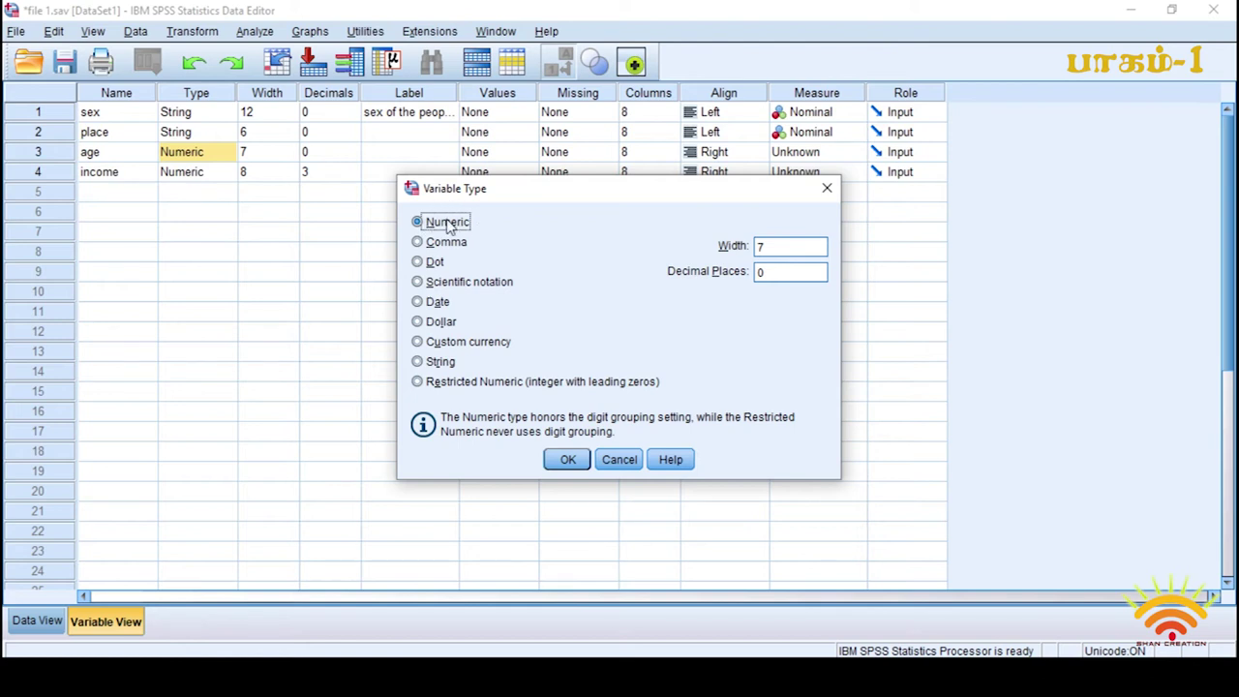
{"action": "left_click", "coordinate": [564, 457]}
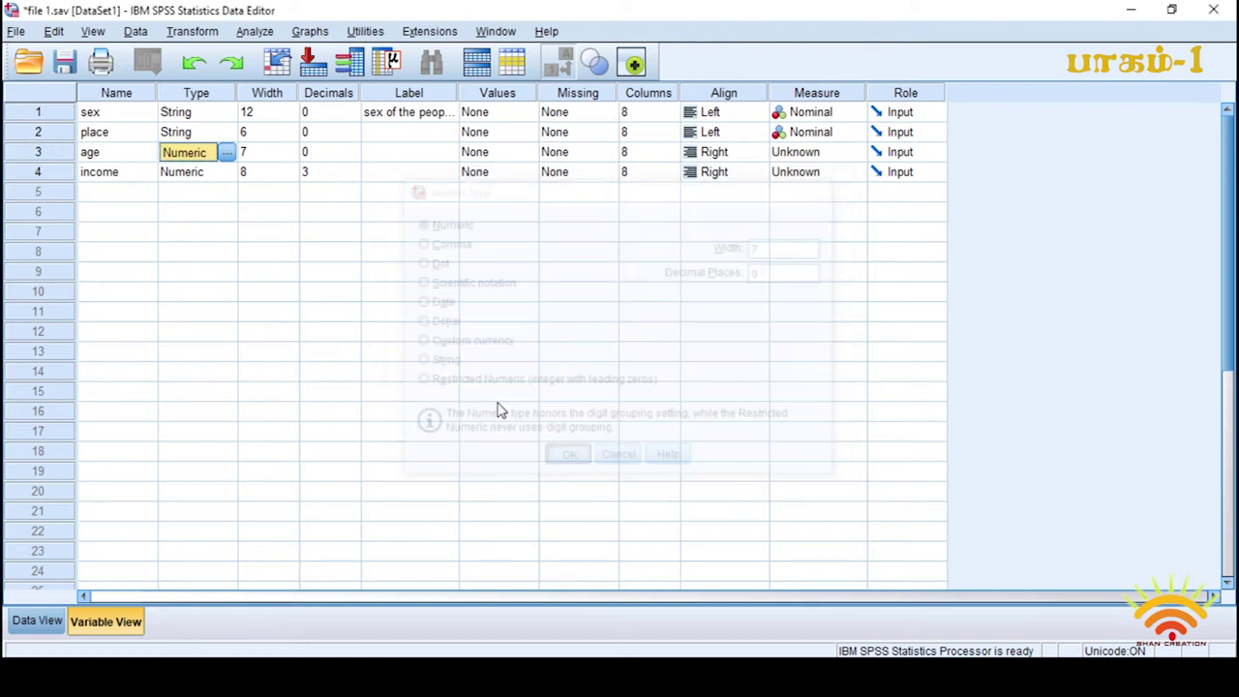
Examine the Width settings of the variables, including those of place and sex.
{"action": "left_click", "coordinate": [267, 94]}
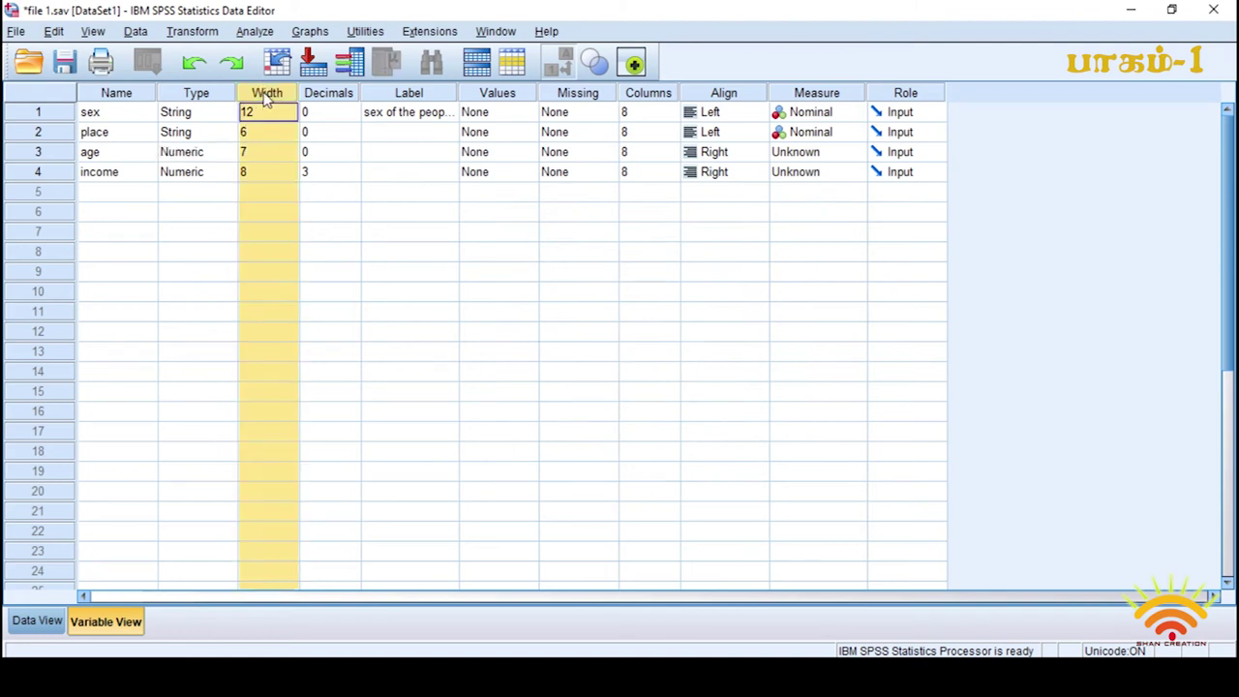
{"action": "left_click", "coordinate": [262, 130]}
{"action": "left_click", "coordinate": [262, 110]}
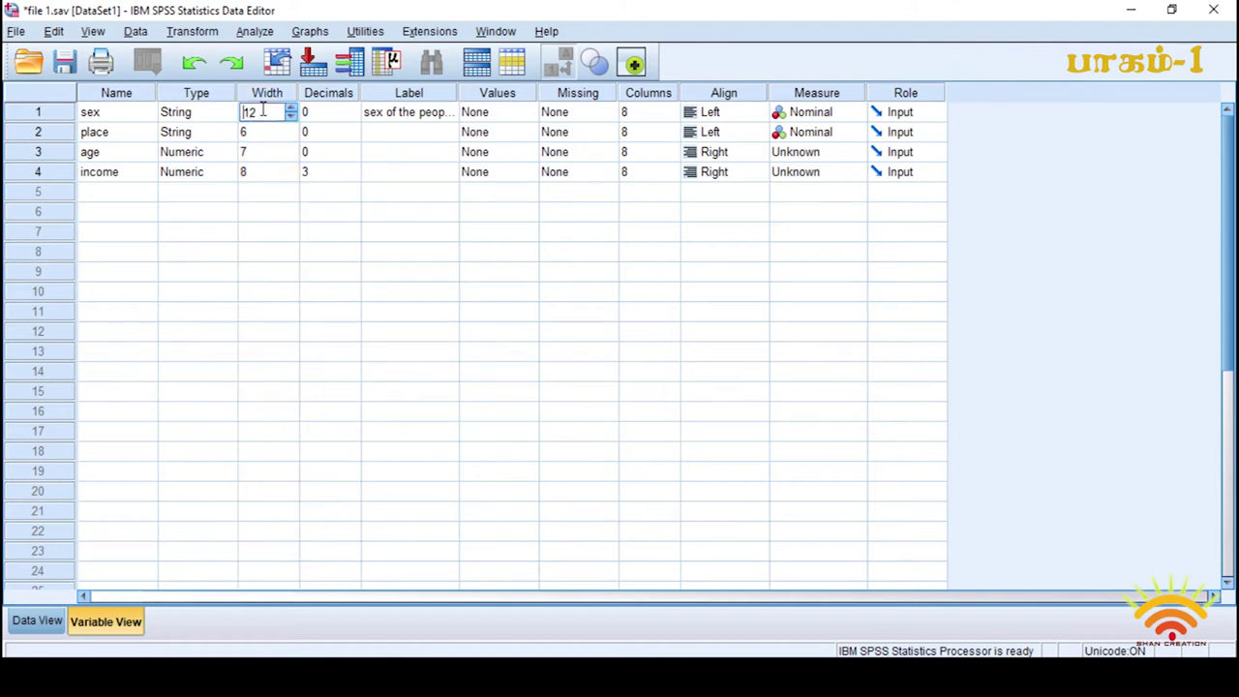
Go through the decimals settings of the four variables and set the decimals of income to 5.
{"action": "left_click", "coordinate": [325, 115]}
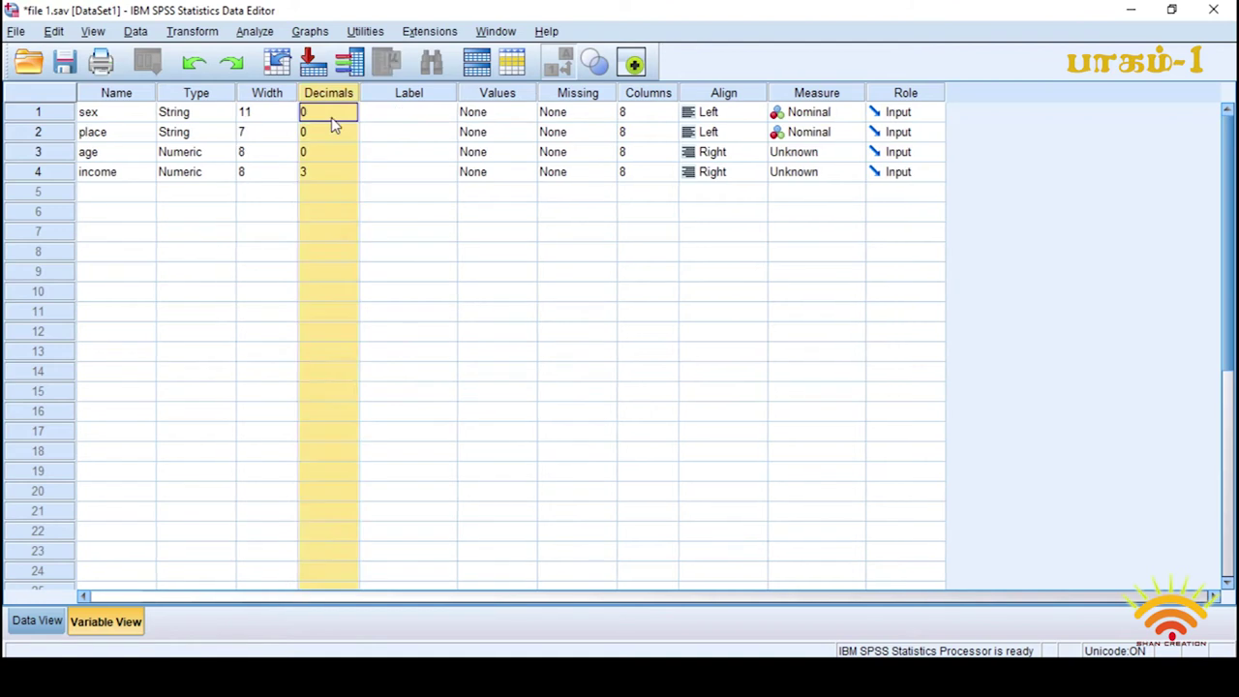
{"action": "left_click", "coordinate": [331, 117]}
{"action": "left_click", "coordinate": [329, 138]}
{"action": "left_click", "coordinate": [324, 153]}
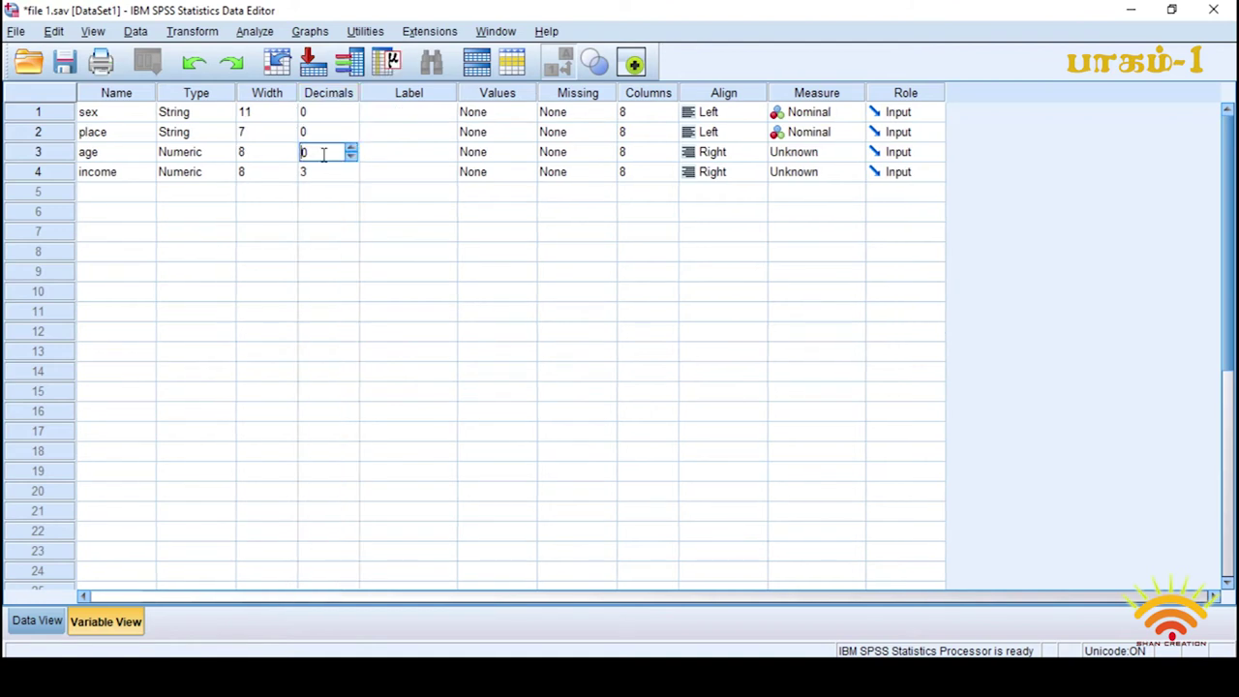
{"action": "left_click", "coordinate": [324, 173]}
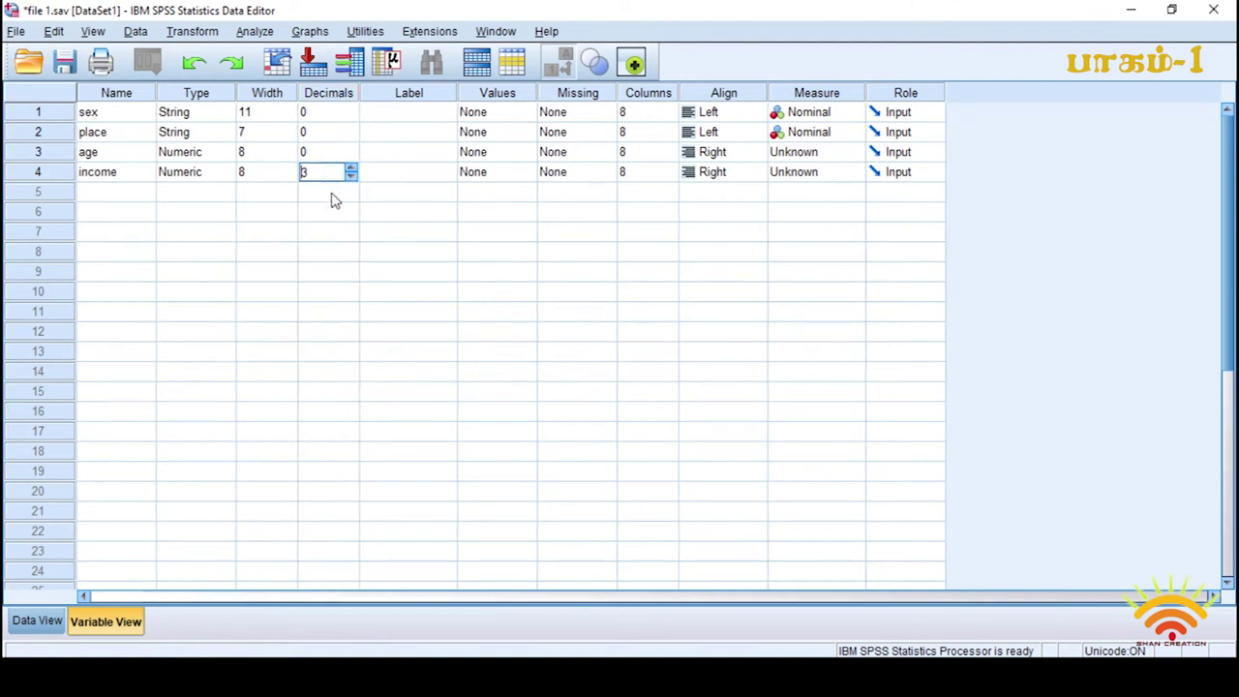
{"action": "left_click", "coordinate": [334, 135]}
{"action": "left_click", "coordinate": [337, 114]}
{"action": "left_click", "coordinate": [326, 173]}
{"action": "left_click", "coordinate": [333, 153]}
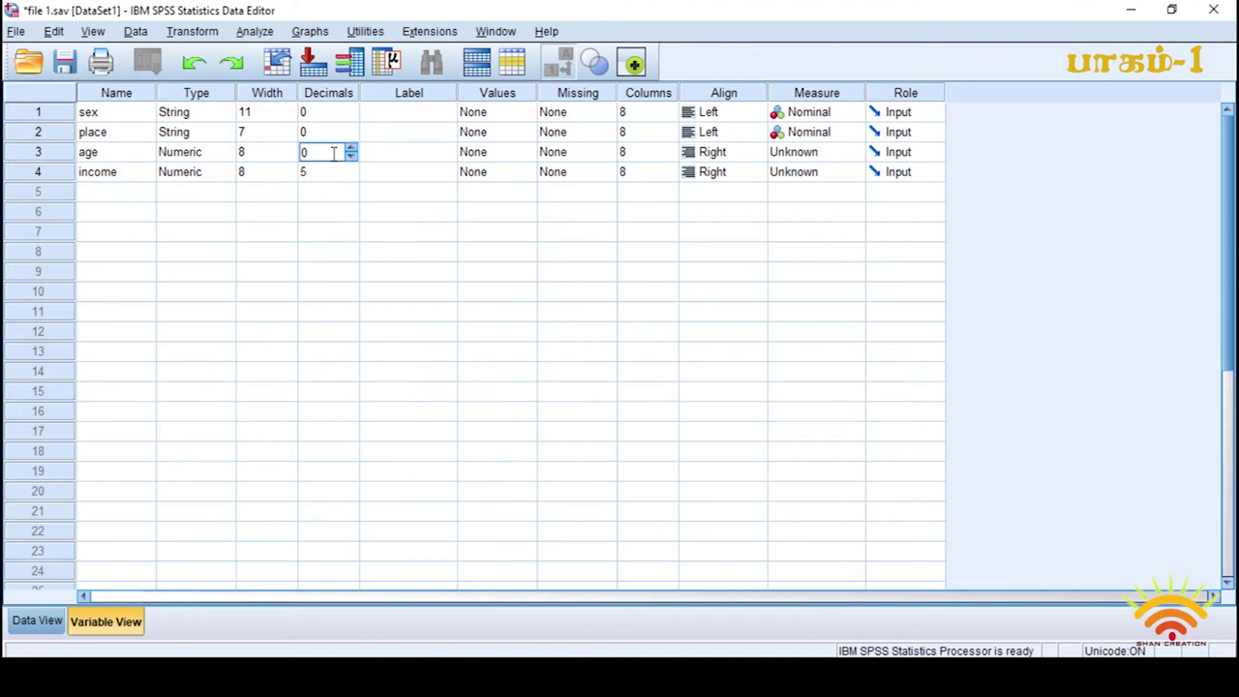
Check the variable type of age and compare the decimals settings of age and income.
{"action": "left_click", "coordinate": [201, 160]}
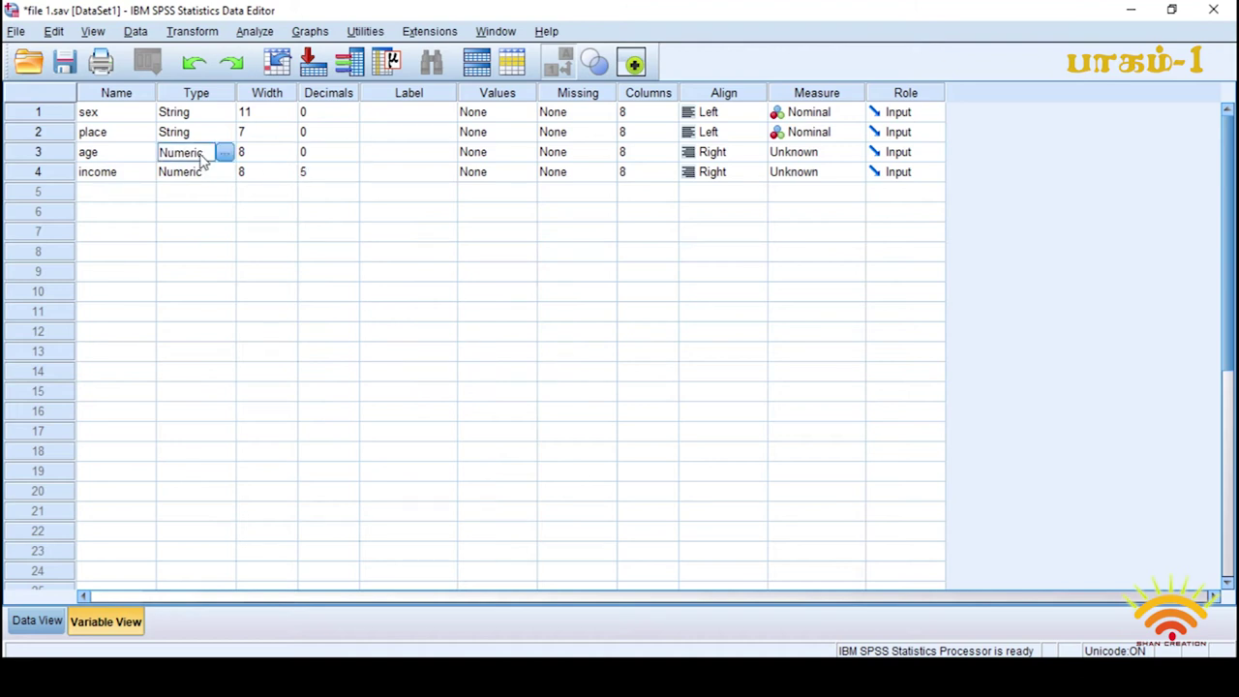
{"action": "left_click", "coordinate": [319, 155]}
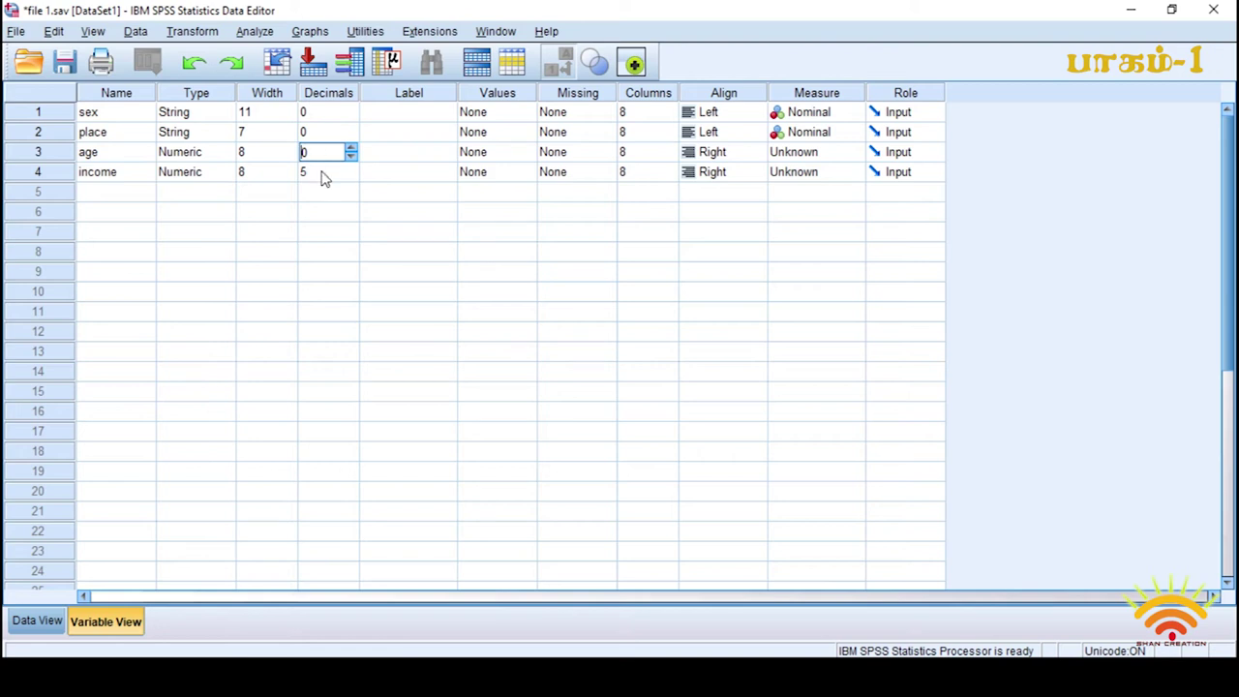
{"action": "left_click", "coordinate": [322, 171]}
{"action": "left_click", "coordinate": [327, 151]}
Examine the recorded age values case by case in the Data View to see how the decimals setting displays them.
{"action": "left_click", "coordinate": [37, 620]}
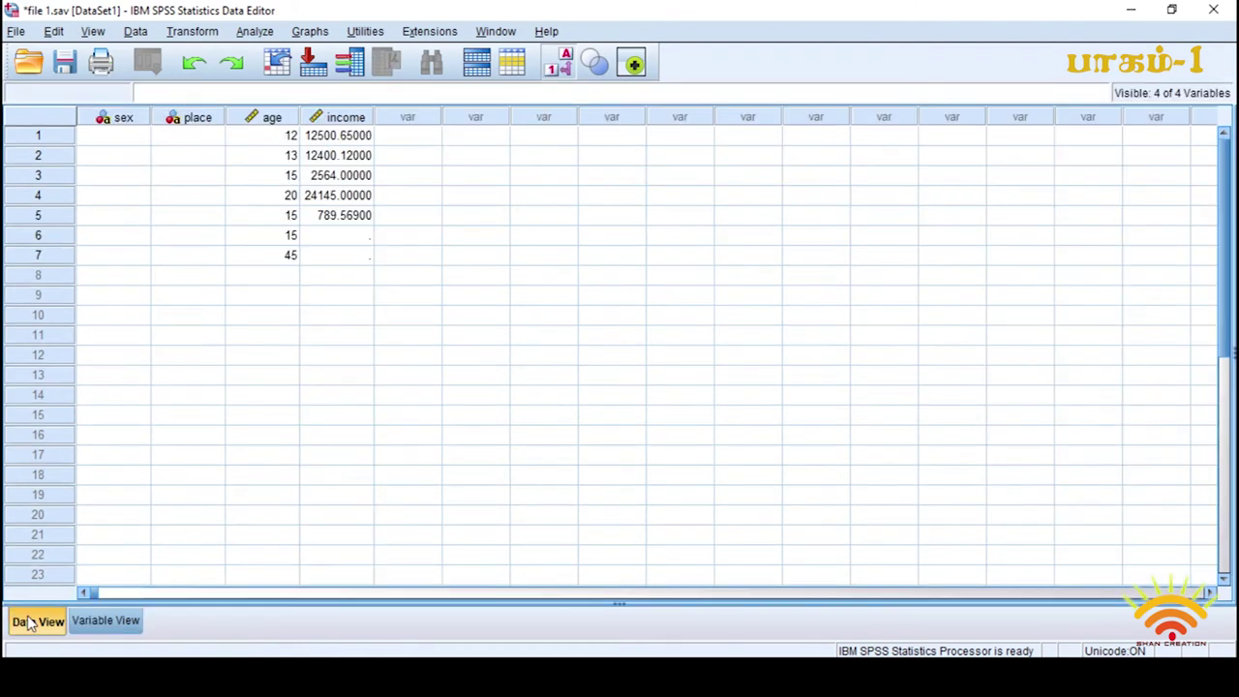
{"action": "left_click", "coordinate": [277, 125]}
{"action": "left_click", "coordinate": [277, 157]}
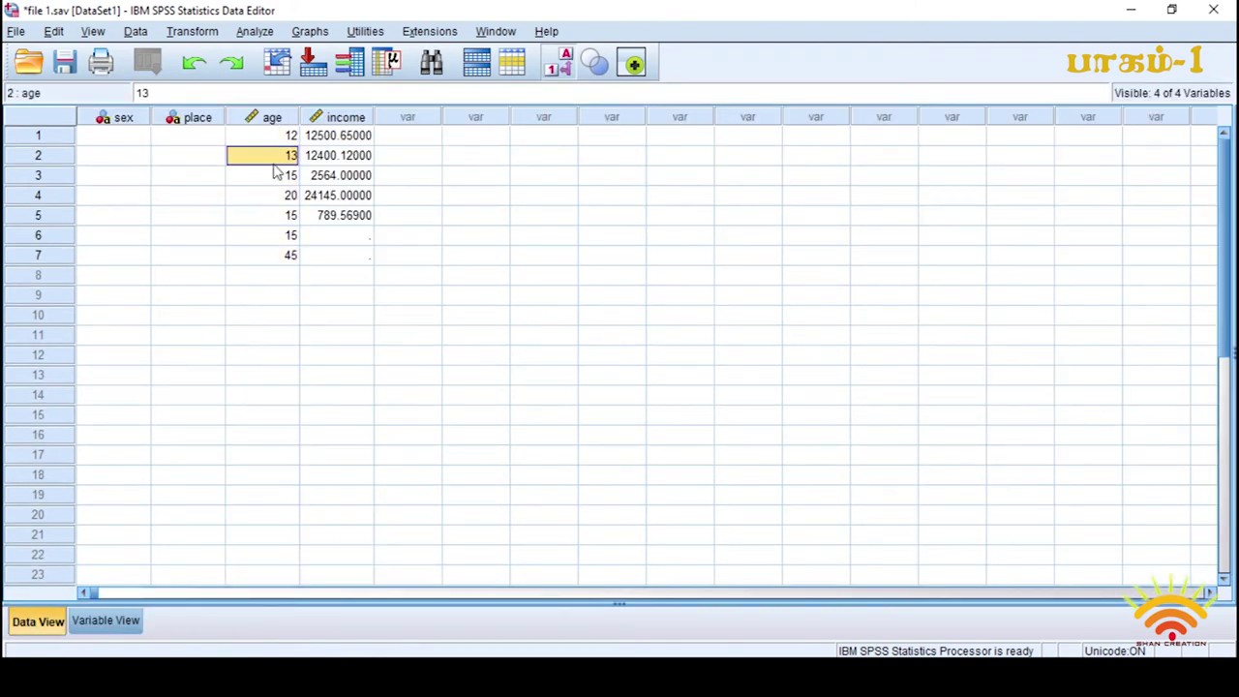
{"action": "left_click", "coordinate": [277, 175]}
{"action": "left_click", "coordinate": [279, 194]}
{"action": "left_click", "coordinate": [279, 215]}
{"action": "left_click", "coordinate": [277, 235]}
{"action": "left_click", "coordinate": [278, 257]}
{"action": "left_click", "coordinate": [278, 235]}
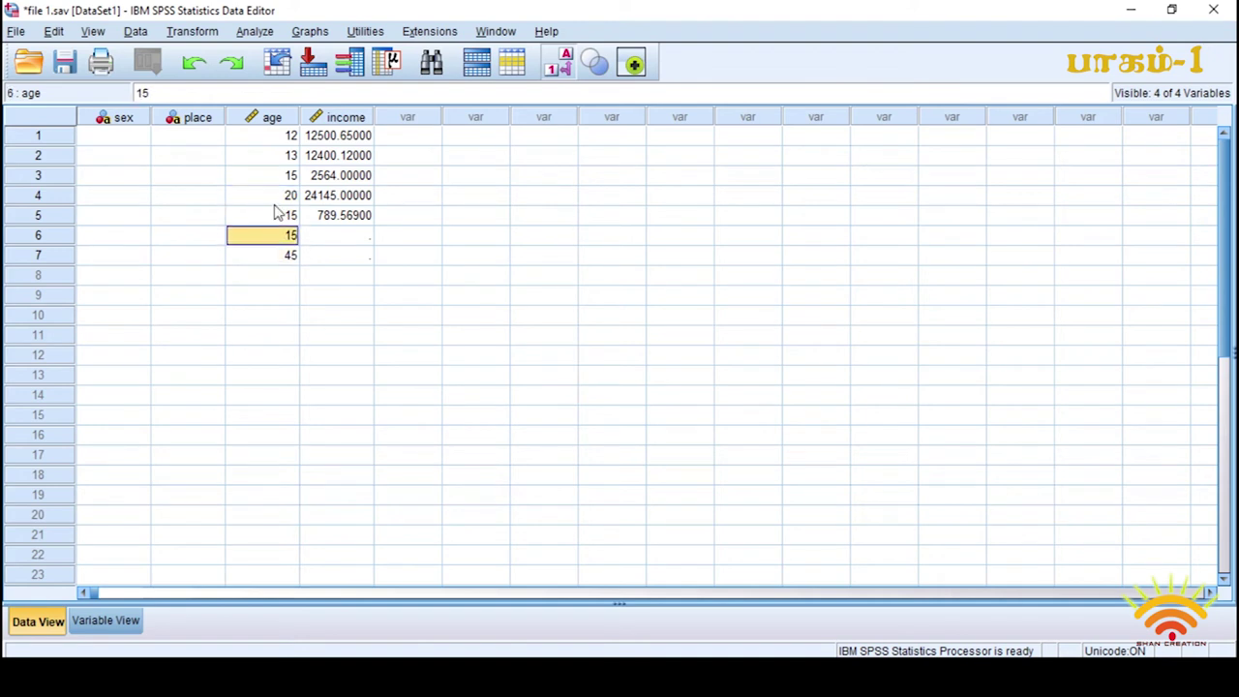
{"action": "left_click", "coordinate": [281, 197]}
{"action": "left_click", "coordinate": [282, 175]}
{"action": "left_click", "coordinate": [285, 156]}
{"action": "left_click", "coordinate": [289, 138]}
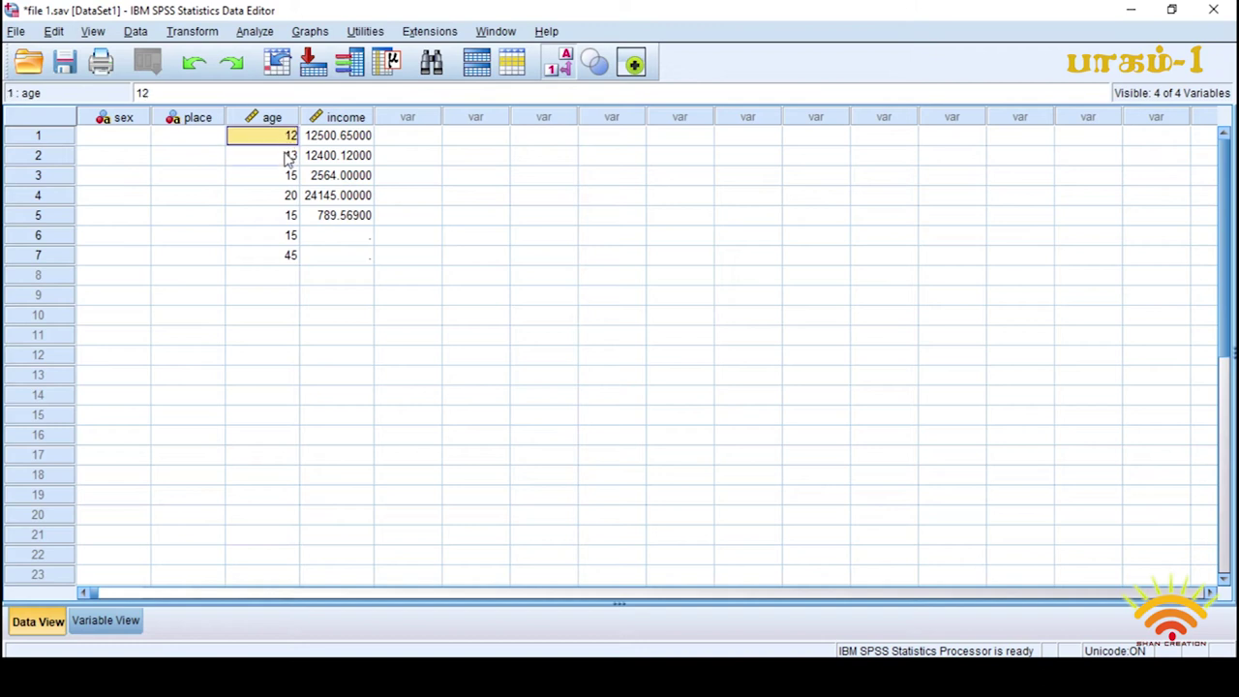
{"action": "left_click", "coordinate": [275, 301]}
{"action": "left_click", "coordinate": [273, 122]}
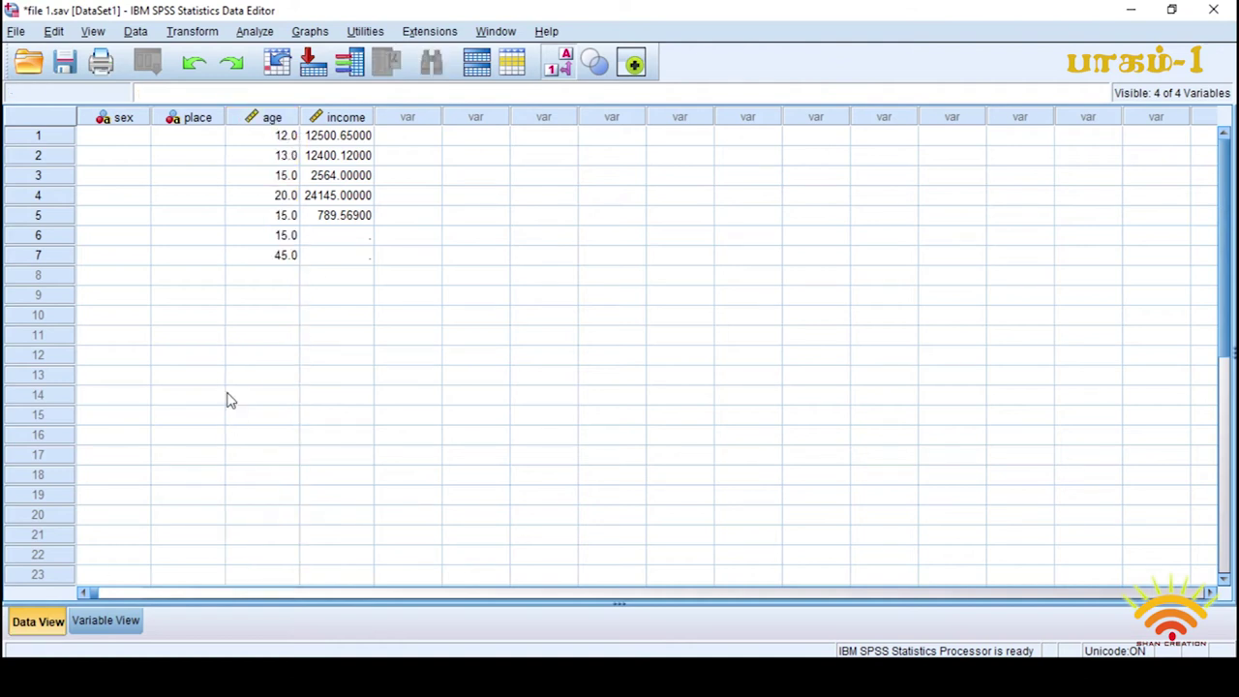
Set the decimals of age to 0 and return to the data to check how the ages display.
{"action": "left_click", "coordinate": [105, 621]}
{"action": "left_click", "coordinate": [331, 153]}
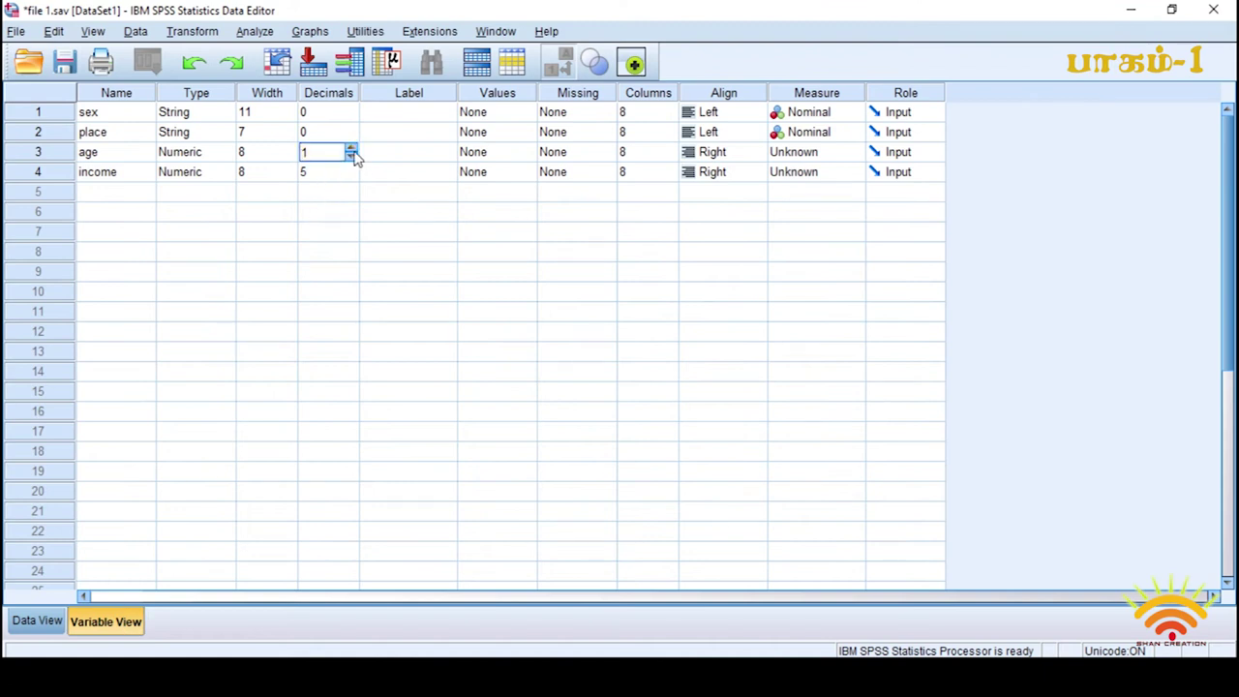
{"action": "left_click", "coordinate": [36, 621]}
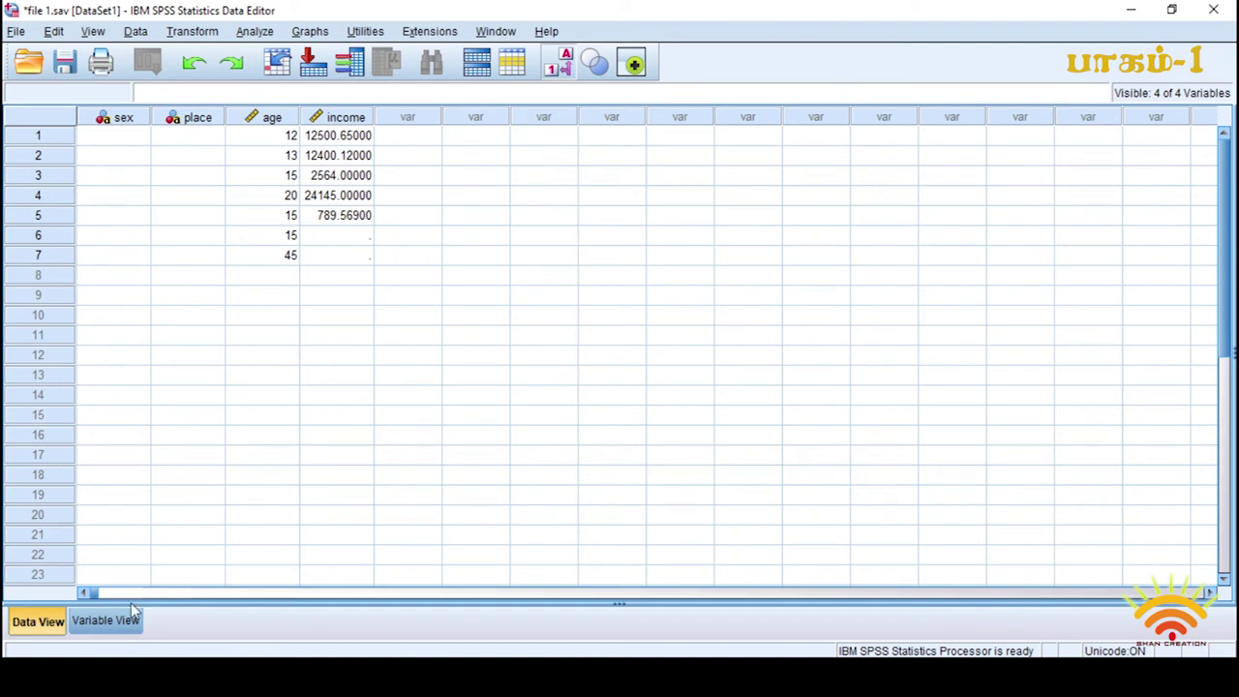
Set the decimals of income to 3 and return to the recorded data.
{"action": "left_click", "coordinate": [101, 620]}
{"action": "left_click", "coordinate": [334, 173]}
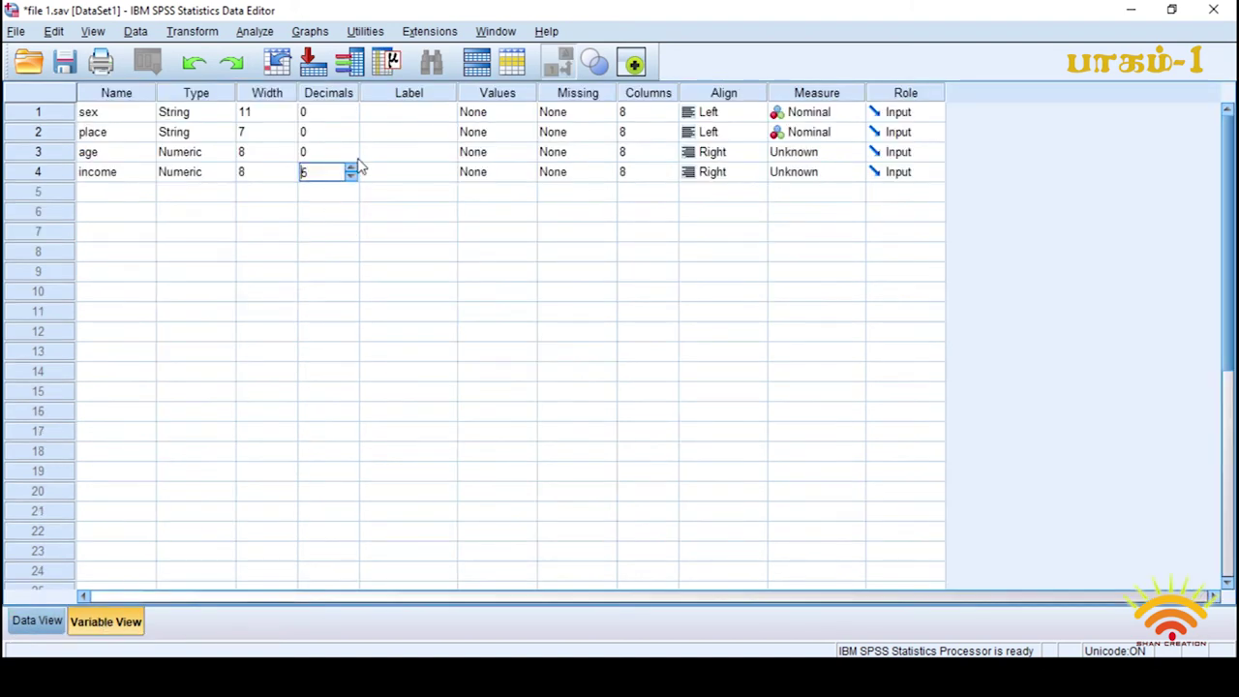
{"action": "left_click", "coordinate": [350, 169]}
{"action": "left_click", "coordinate": [37, 622]}
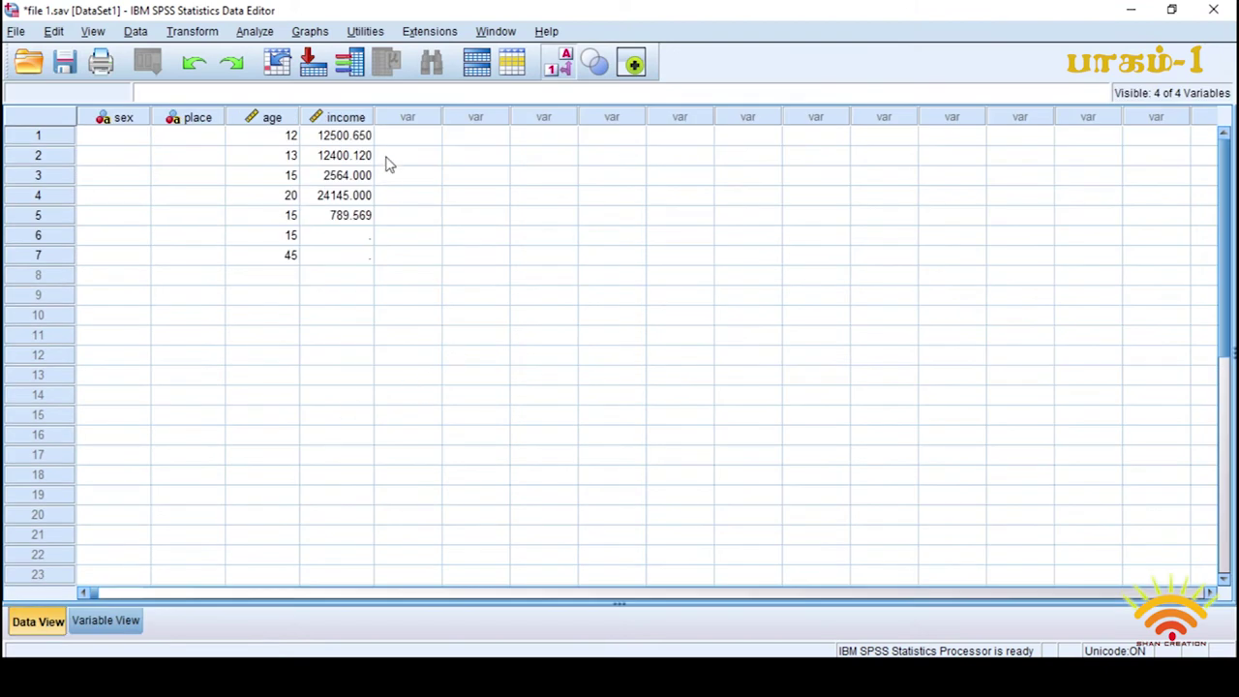
Examine the recorded income values case by case for the number of decimal places they show.
{"action": "left_click", "coordinate": [361, 141]}
{"action": "left_click", "coordinate": [356, 158]}
{"action": "left_click", "coordinate": [358, 176]}
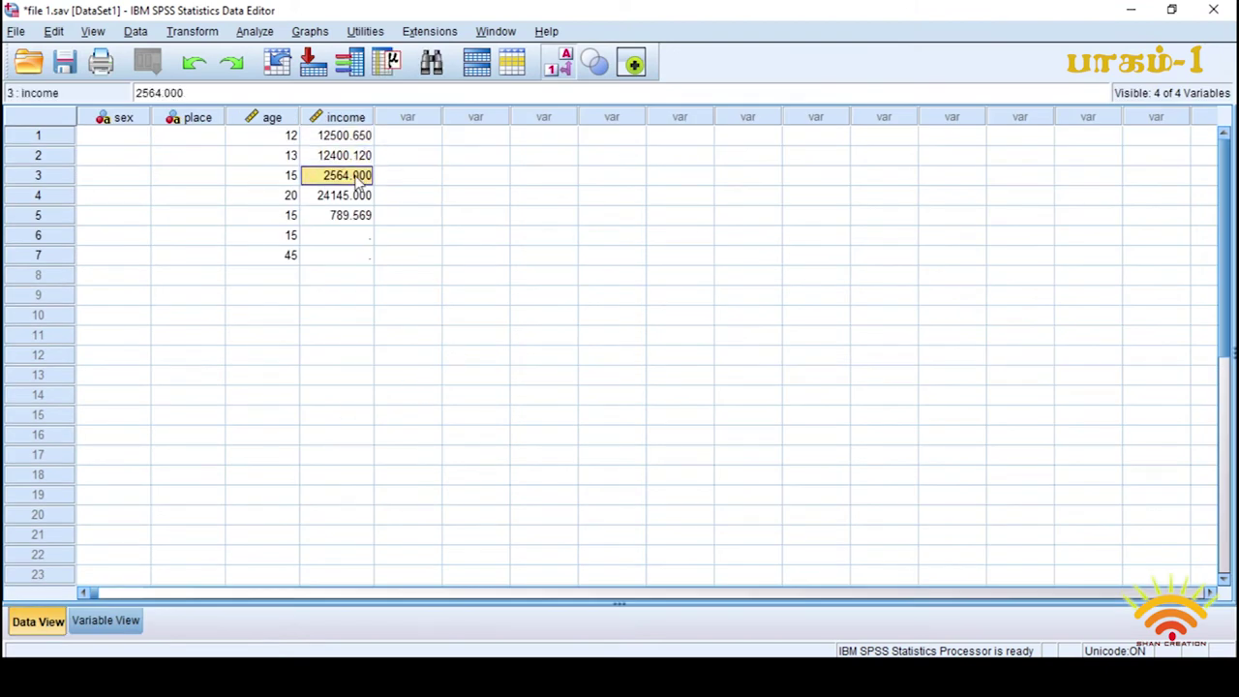
{"action": "left_click", "coordinate": [355, 198]}
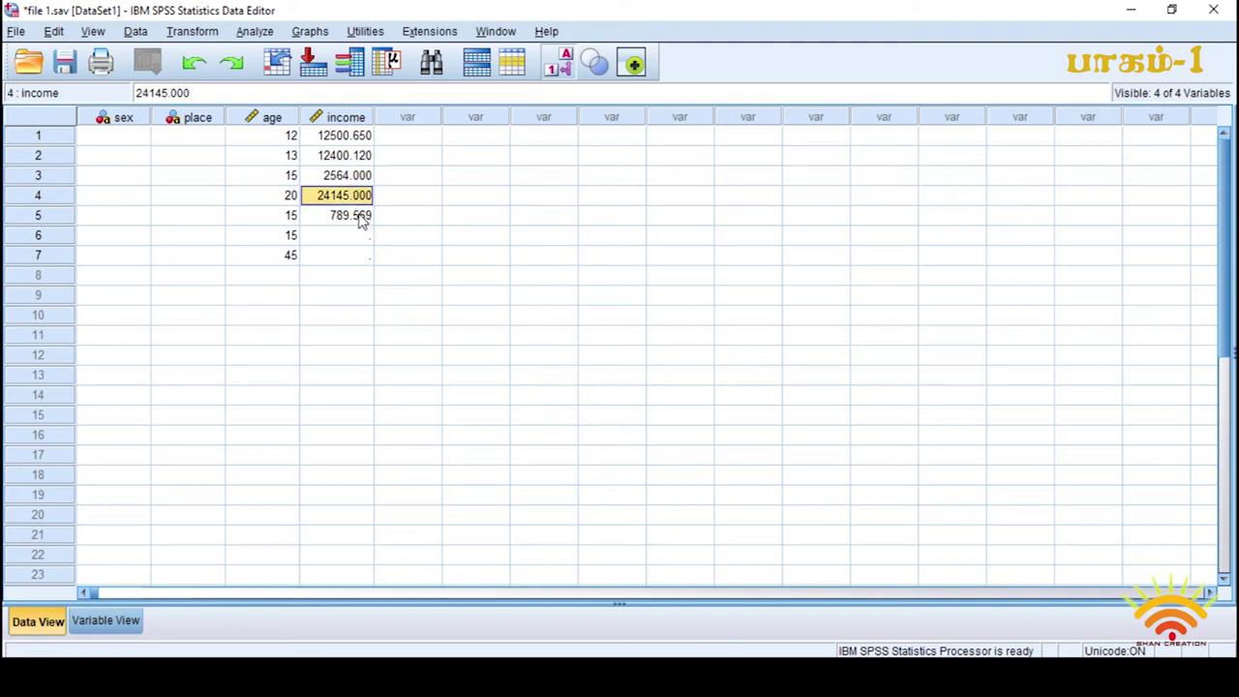
{"action": "left_click", "coordinate": [362, 220]}
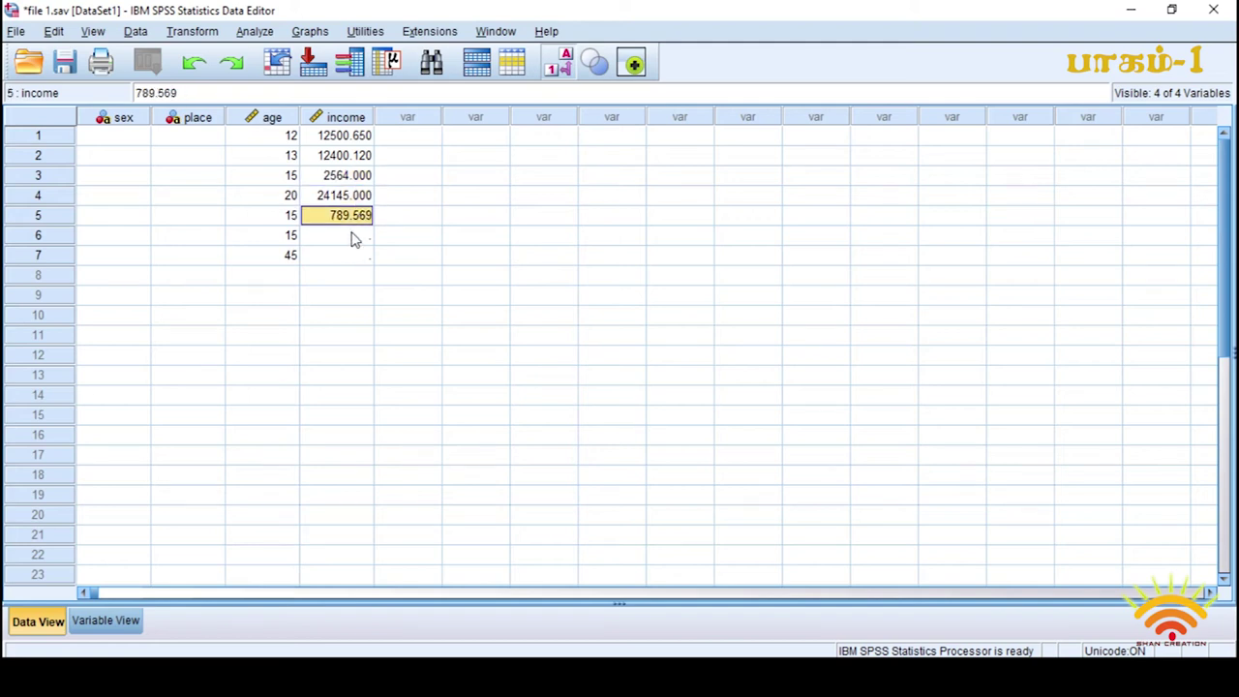
{"action": "left_click", "coordinate": [354, 118]}
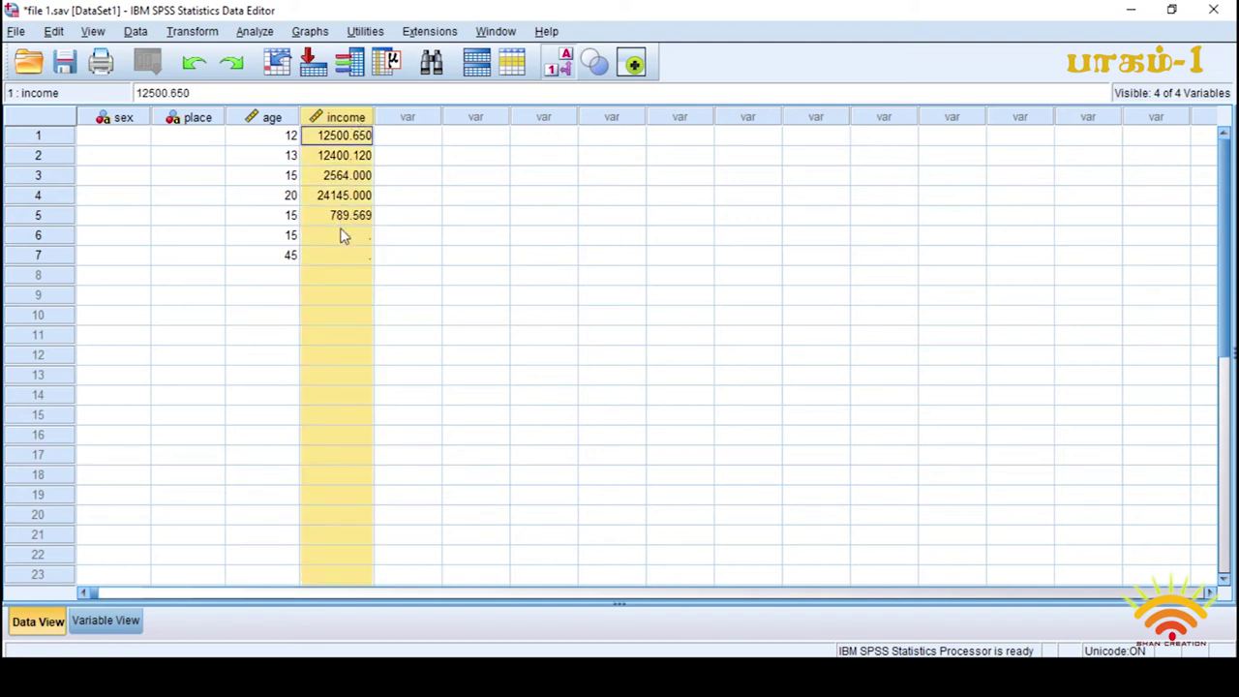
{"action": "left_click", "coordinate": [341, 235]}
{"action": "left_click", "coordinate": [339, 195]}
{"action": "left_click", "coordinate": [346, 159]}
{"action": "left_click", "coordinate": [352, 138]}
{"action": "left_click", "coordinate": [346, 174]}
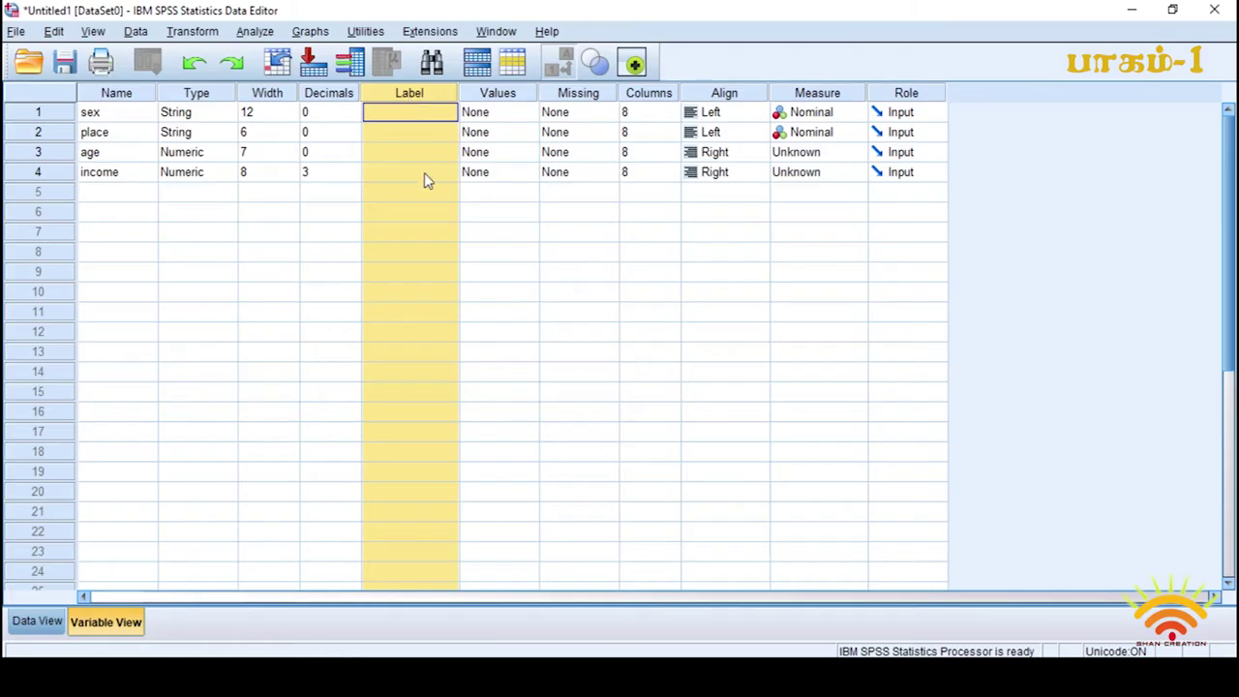
Label the four variables "sex of the people living in 15 villages", "five districts selected", "age of households in villages" and "income of the head of the family".
{"action": "left_click", "coordinate": [424, 174]}
{"action": "left_click", "coordinate": [421, 129]}
{"action": "left_click", "coordinate": [423, 94]}
{"action": "left_click", "coordinate": [412, 116]}
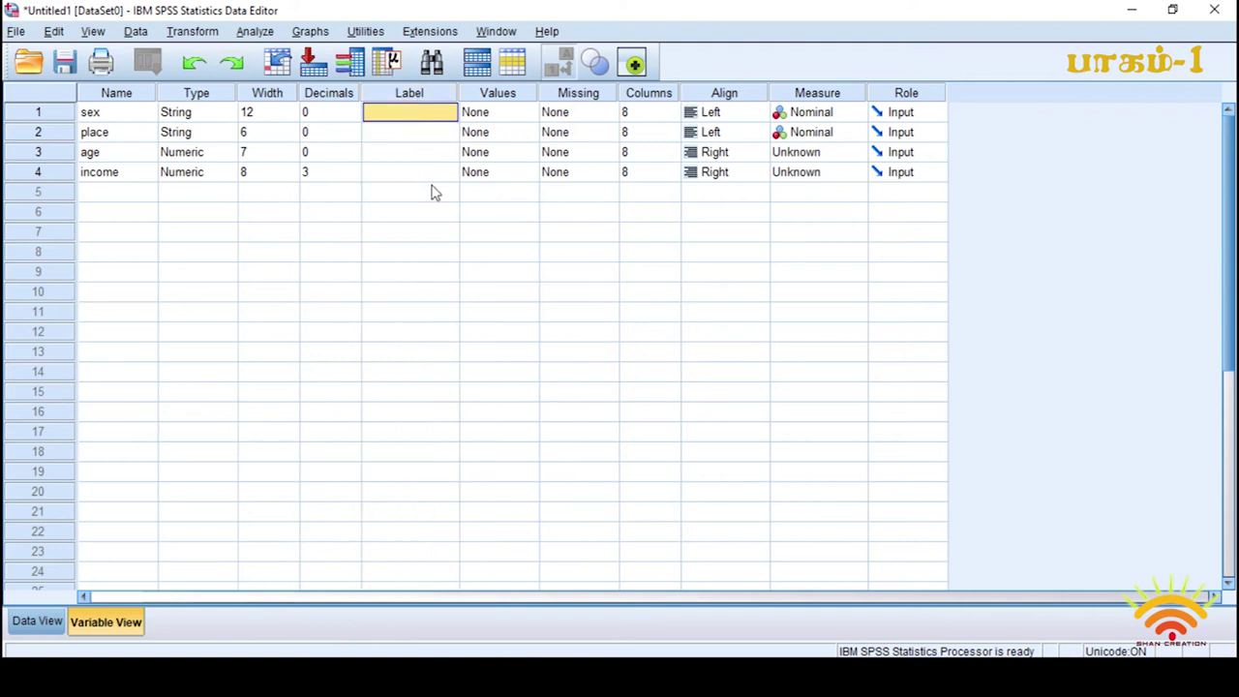
{"action": "left_click", "coordinate": [417, 94]}
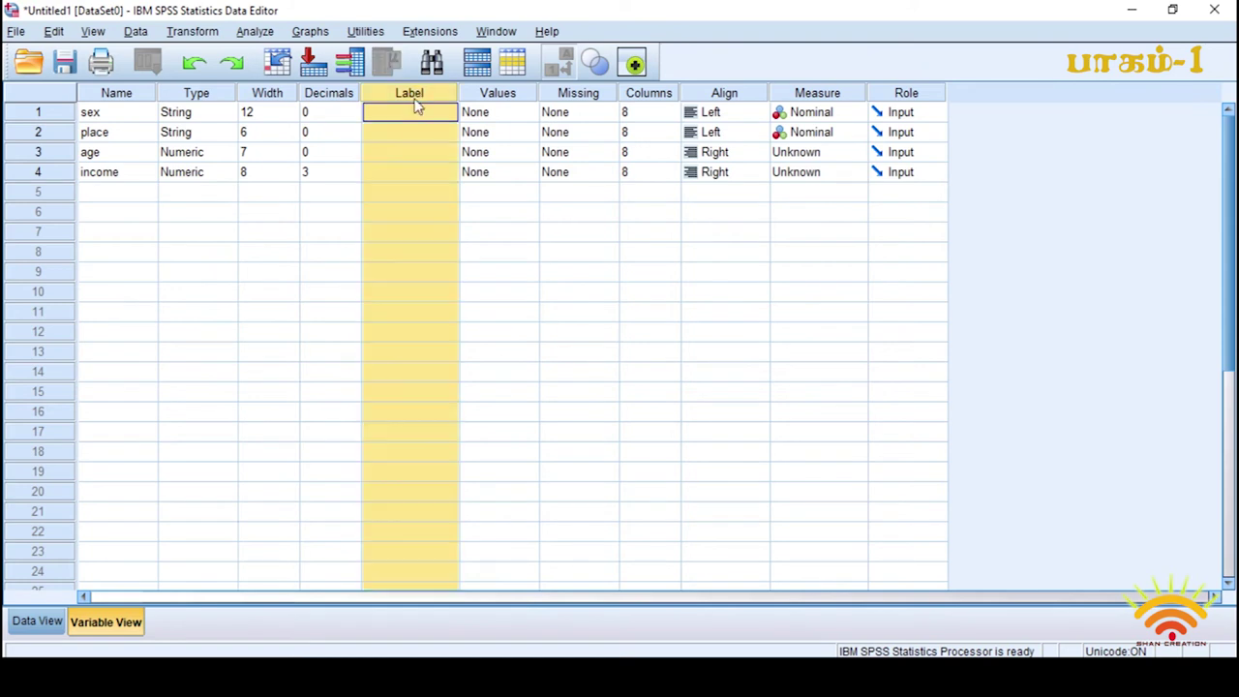
{"action": "left_click", "coordinate": [414, 120]}
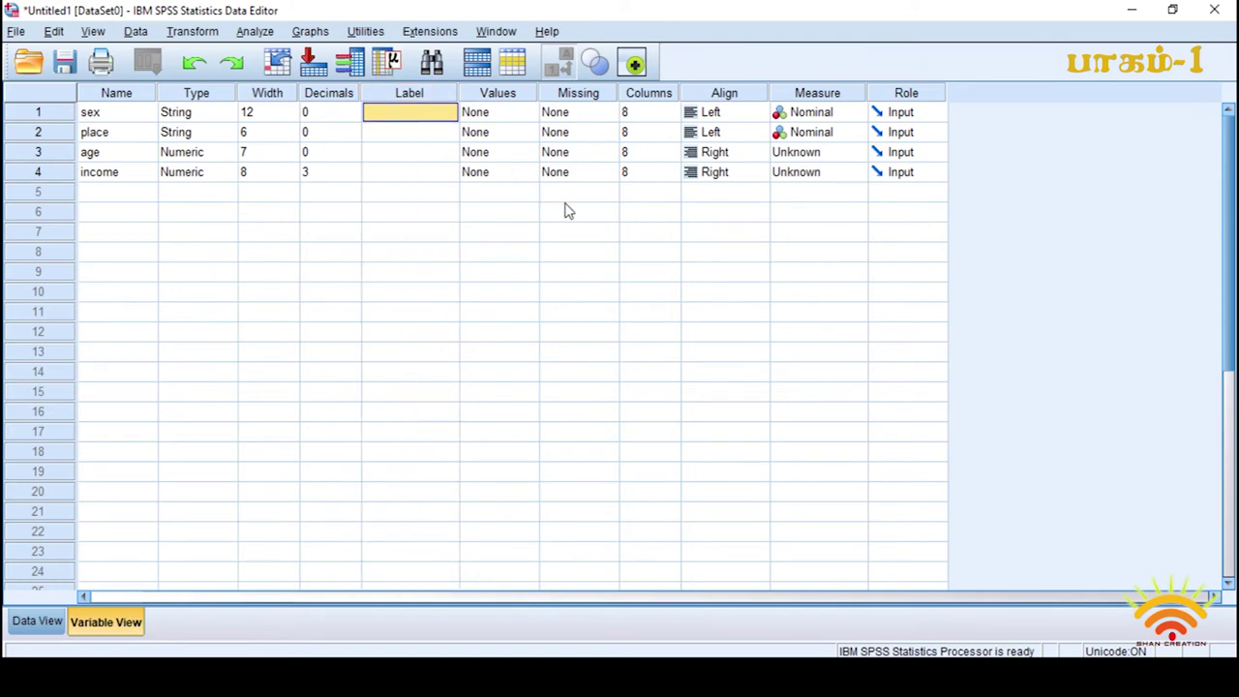
{"action": "left_click", "coordinate": [372, 113]}
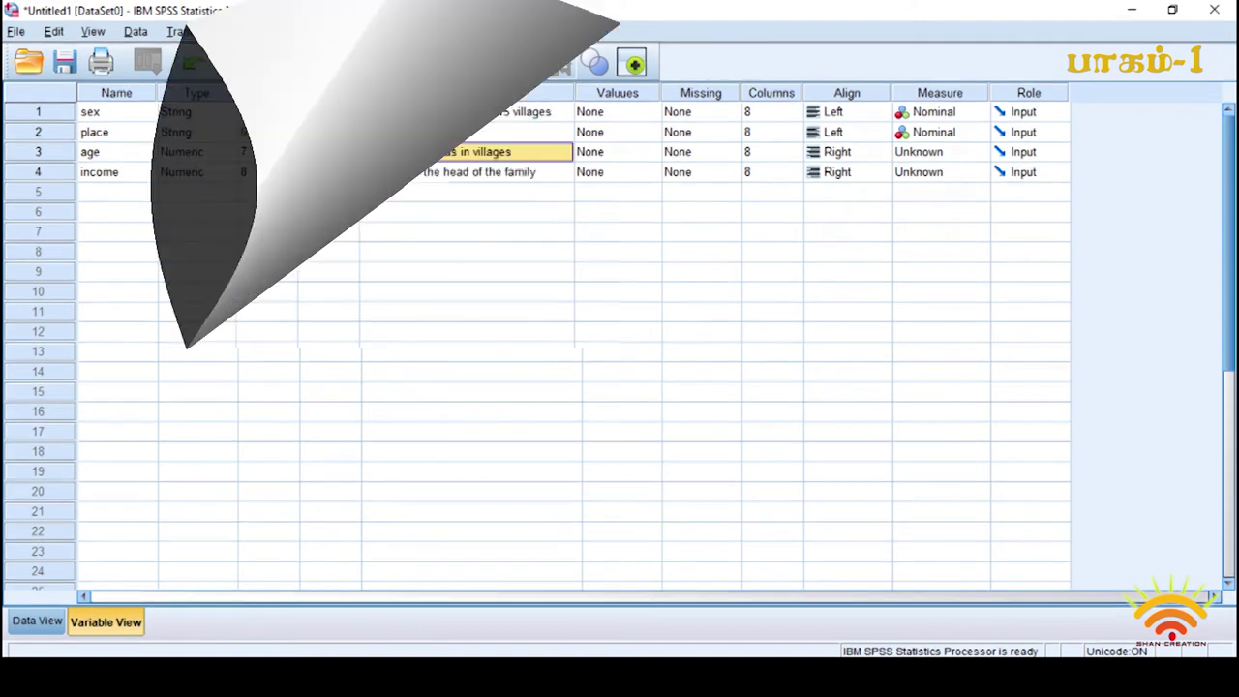
{"action": "left_click", "coordinate": [399, 176]}
{"action": "left_click", "coordinate": [401, 158]}
{"action": "left_click", "coordinate": [403, 137]}
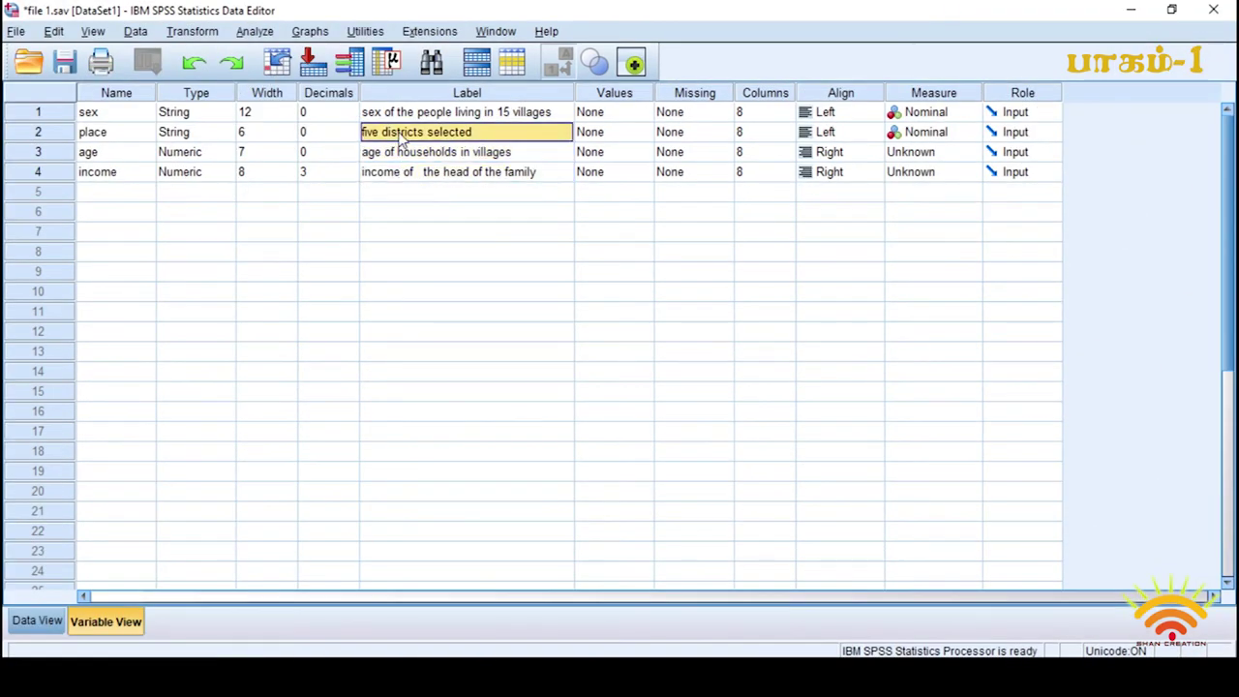
Review the names and types of sex and place alongside the Values setting of sex.
{"action": "left_click", "coordinate": [612, 114]}
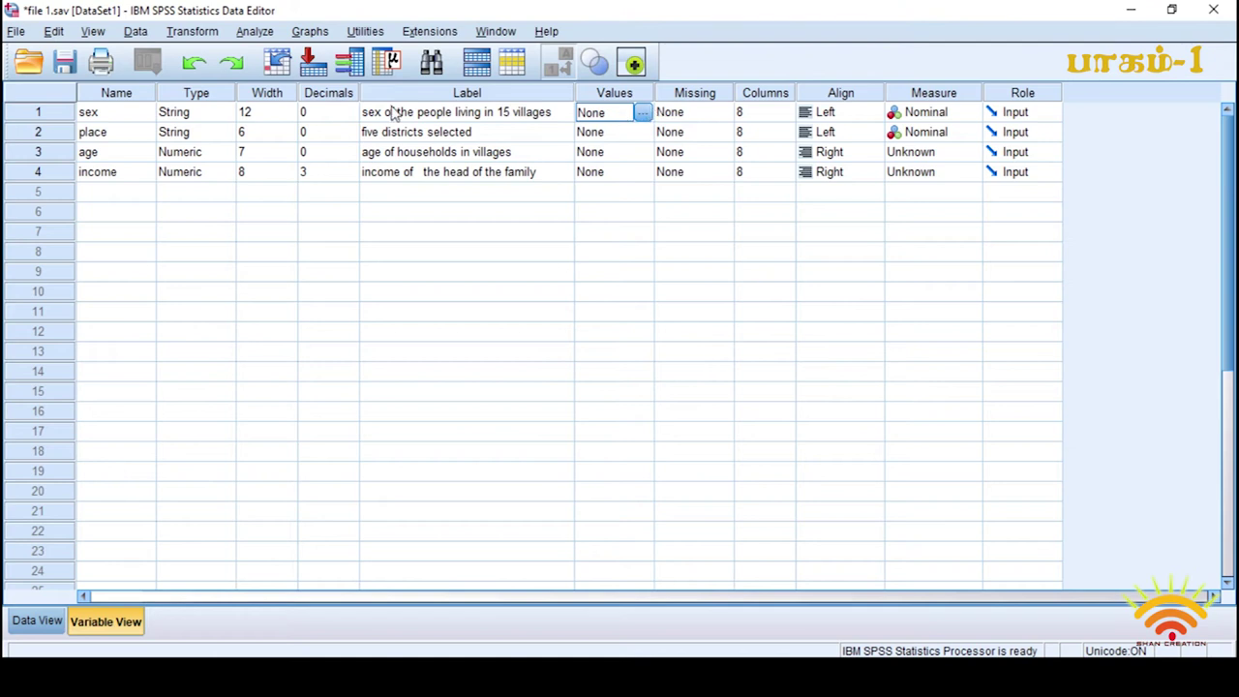
{"action": "left_click", "coordinate": [179, 114]}
{"action": "left_click", "coordinate": [186, 134]}
{"action": "key", "text": "Up"}
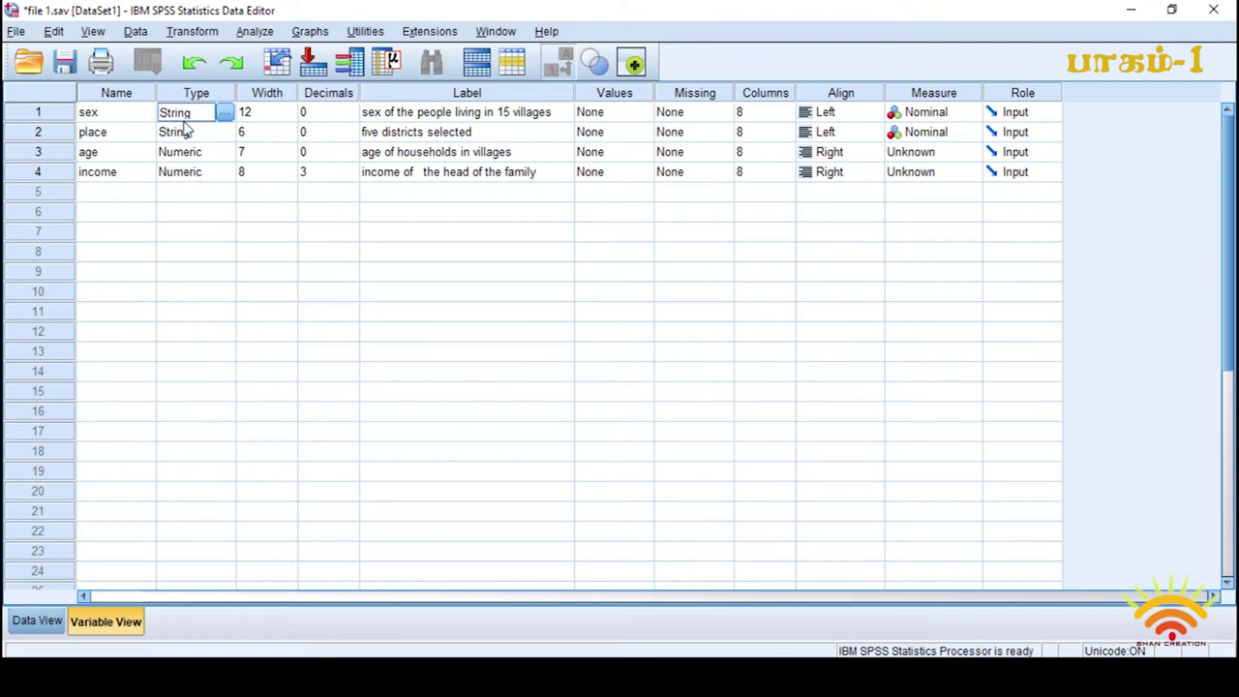
{"action": "left_click", "coordinate": [112, 118]}
{"action": "left_click", "coordinate": [106, 130]}
{"action": "key", "text": "Up"}
{"action": "left_click", "coordinate": [183, 116]}
{"action": "left_click", "coordinate": [184, 138]}
{"action": "left_click", "coordinate": [614, 117]}
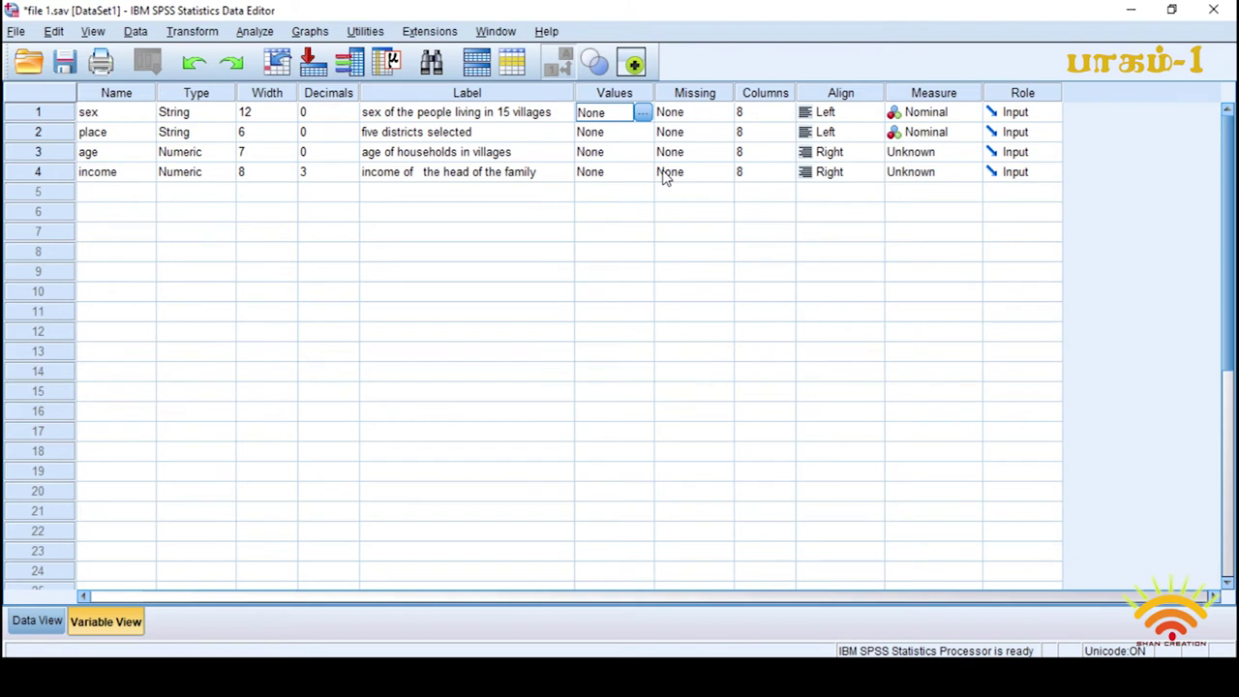
Examine the names and types of the sex, place and age variables.
{"action": "left_click", "coordinate": [187, 116]}
{"action": "left_click", "coordinate": [114, 118]}
{"action": "left_click", "coordinate": [190, 139]}
{"action": "left_click", "coordinate": [108, 152]}
{"action": "left_click", "coordinate": [131, 136]}
{"action": "left_click", "coordinate": [176, 132]}
{"action": "left_click", "coordinate": [166, 114]}
{"action": "left_click", "coordinate": [136, 114]}
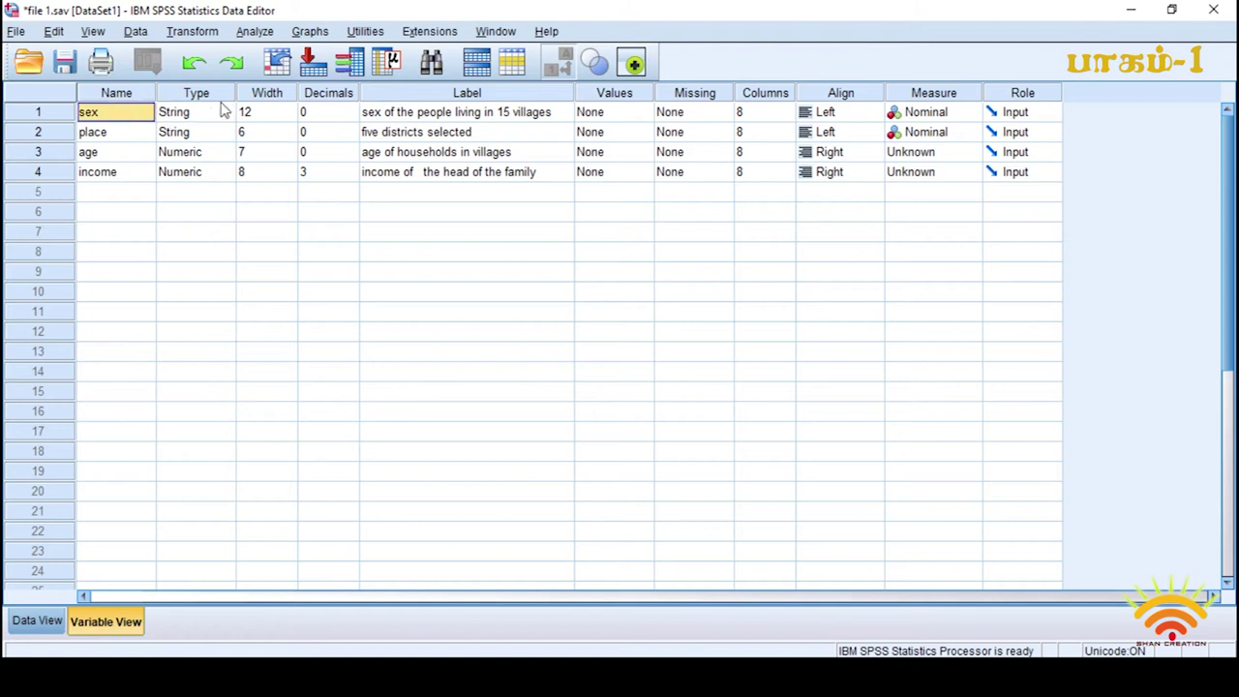
Define the value labels 1 = Male and 2 = Female for the sex variable.
{"action": "left_click", "coordinate": [631, 116]}
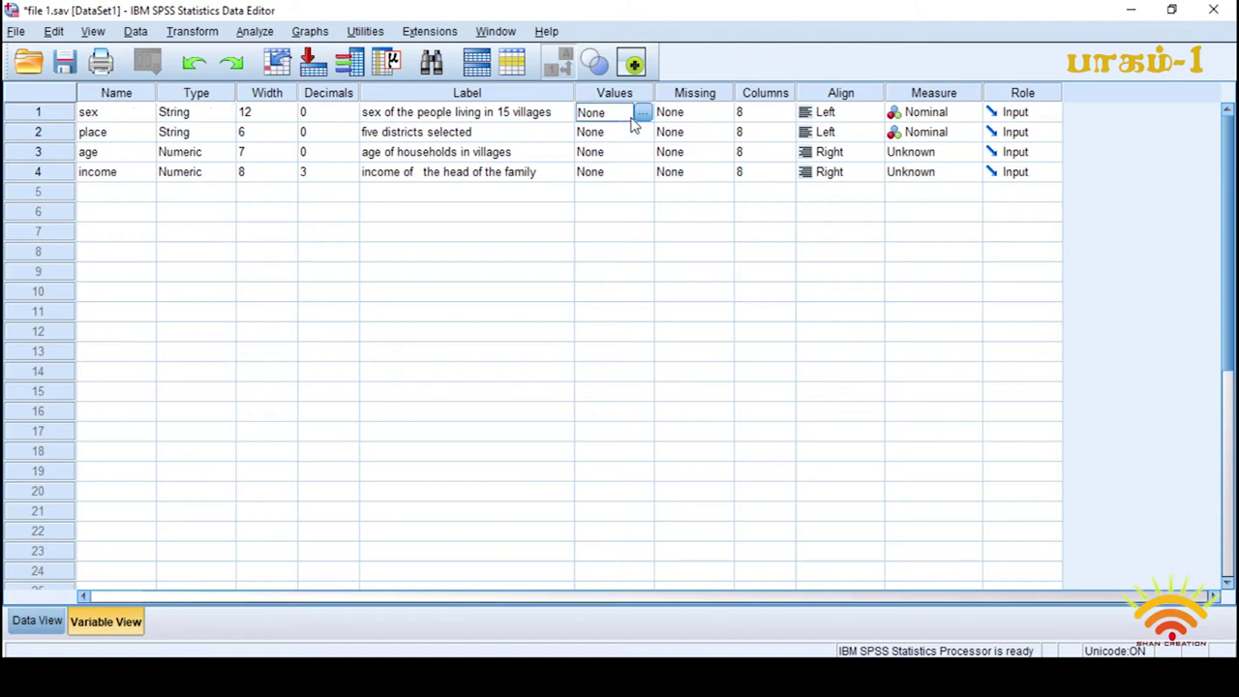
{"action": "left_click", "coordinate": [600, 134]}
{"action": "left_click", "coordinate": [598, 116]}
{"action": "left_click", "coordinate": [642, 113]}
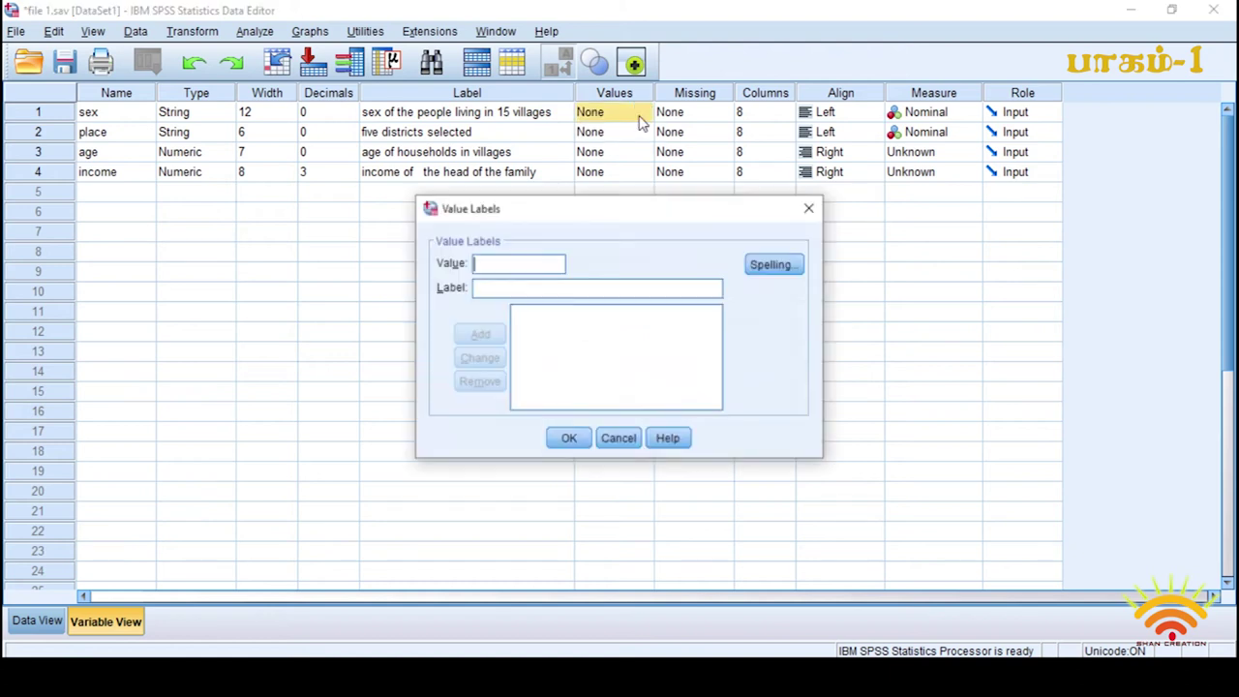
{"action": "left_click", "coordinate": [561, 270]}
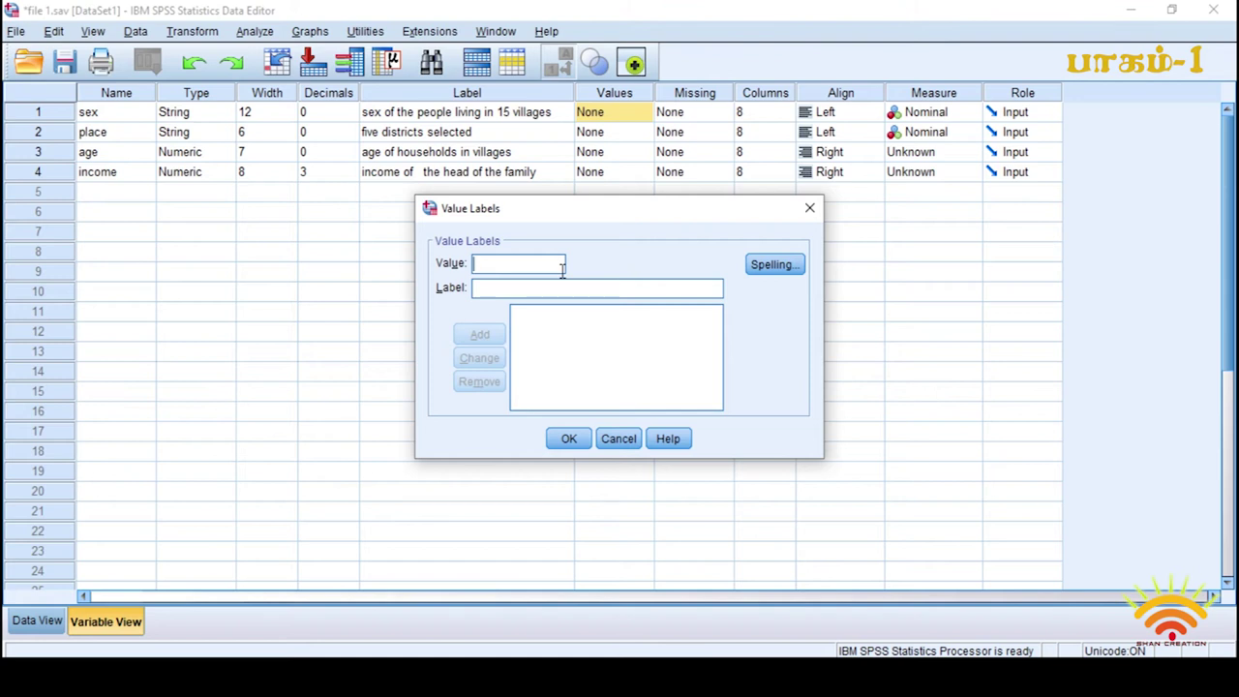
{"action": "type", "text": "1"}
{"action": "left_click", "coordinate": [526, 286]}
{"action": "type", "text": "Male"}
{"action": "key", "text": "Return"}
{"action": "type", "text": "2"}
{"action": "left_click", "coordinate": [484, 286]}
{"action": "type", "text": "Female"}
{"action": "left_click", "coordinate": [479, 334]}
{"action": "left_click", "coordinate": [571, 440]}
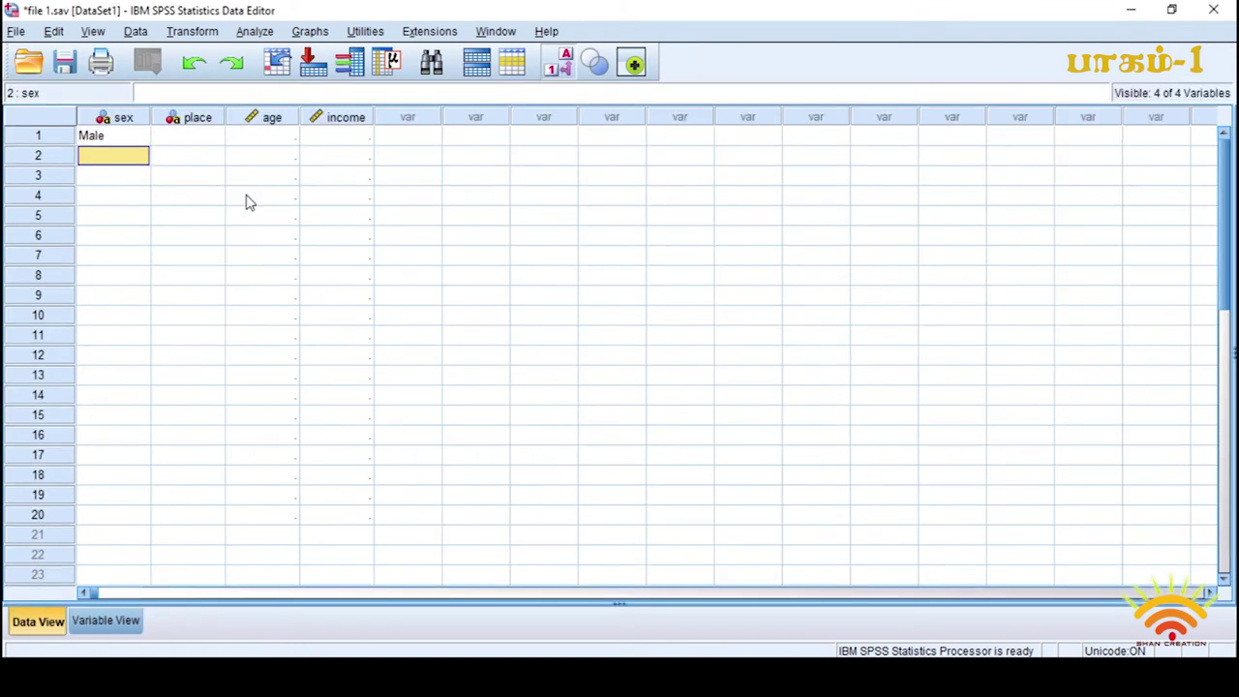
Record the sex of cases 2 to 9 with the codes 1, 2, 2, 1, 1, 1, 2, 2.
{"action": "type", "text": "1"}
{"action": "key", "text": "Return"}
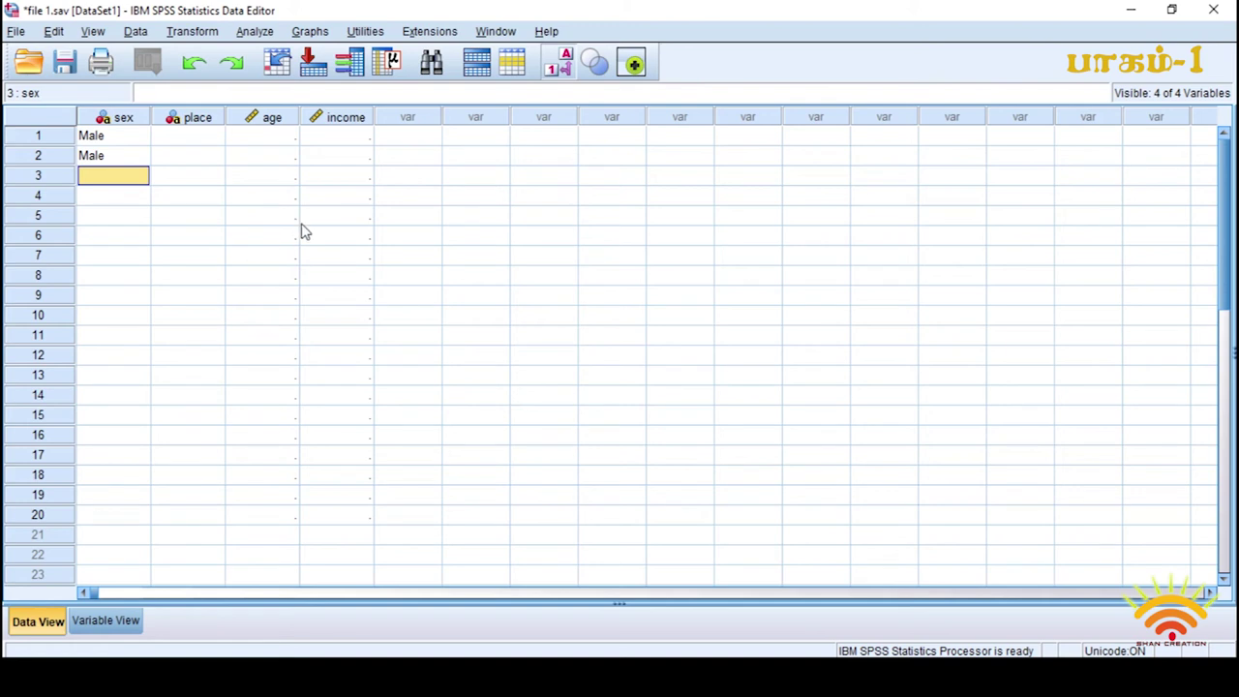
{"action": "type", "text": "2"}
{"action": "key", "text": "Return"}
{"action": "type", "text": "2"}
{"action": "key", "text": "Return"}
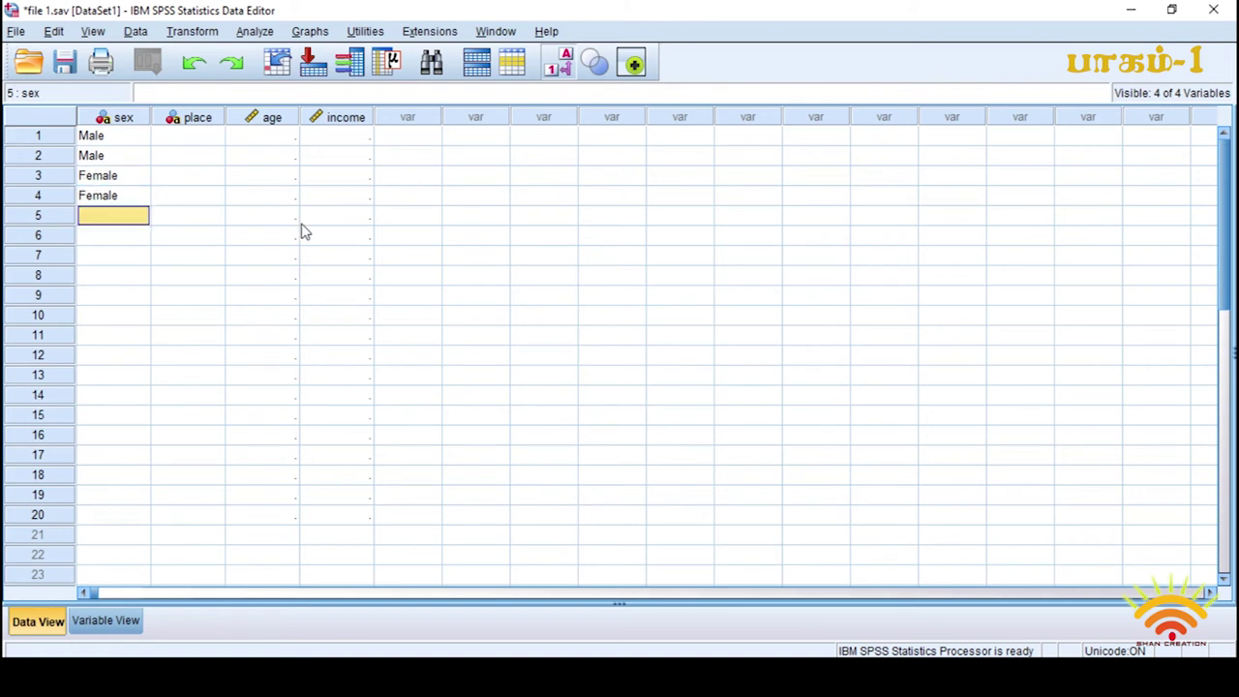
{"action": "type", "text": "1"}
{"action": "key", "text": "Return"}
{"action": "type", "text": "1"}
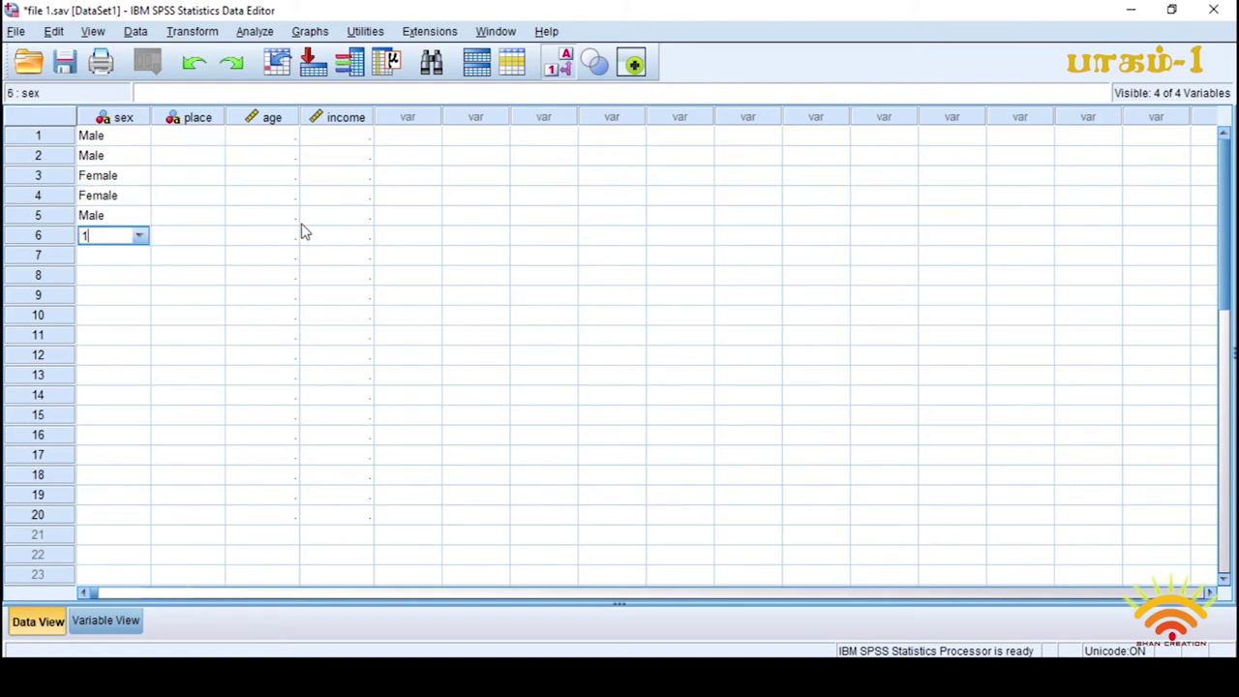
{"action": "key", "text": "Return"}
{"action": "type", "text": "1"}
{"action": "key", "text": "Return"}
{"action": "type", "text": "2"}
{"action": "key", "text": "Return"}
{"action": "type", "text": "2"}
{"action": "key", "text": "Return"}
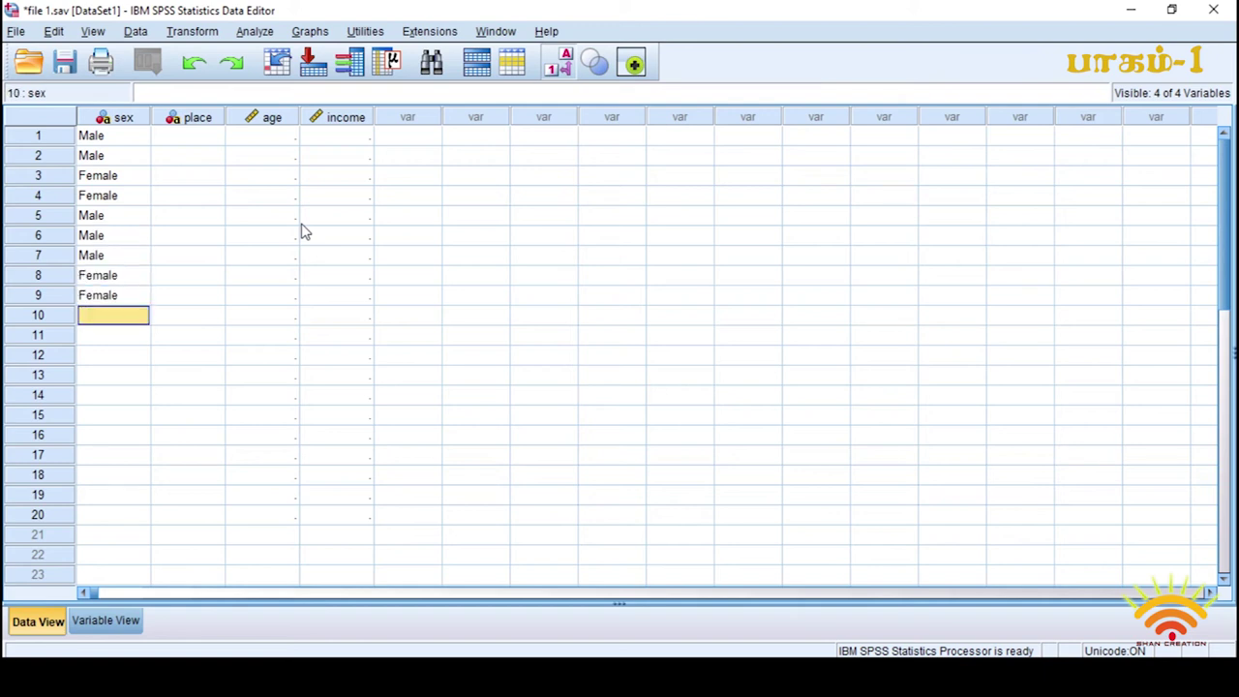
Record the sex of cases 10 to 17 with the codes 1, 2, 1, 2, 1, 1, 1, 1.
{"action": "type", "text": "1"}
{"action": "key", "text": "Return"}
{"action": "type", "text": "2"}
{"action": "key", "text": "Return"}
{"action": "type", "text": "1"}
{"action": "key", "text": "Return"}
{"action": "type", "text": "2"}
{"action": "key", "text": "Return"}
{"action": "type", "text": "1"}
{"action": "key", "text": "Return"}
{"action": "type", "text": "1"}
{"action": "key", "text": "Return"}
{"action": "type", "text": "1"}
{"action": "key", "text": "Return"}
{"action": "type", "text": "1"}
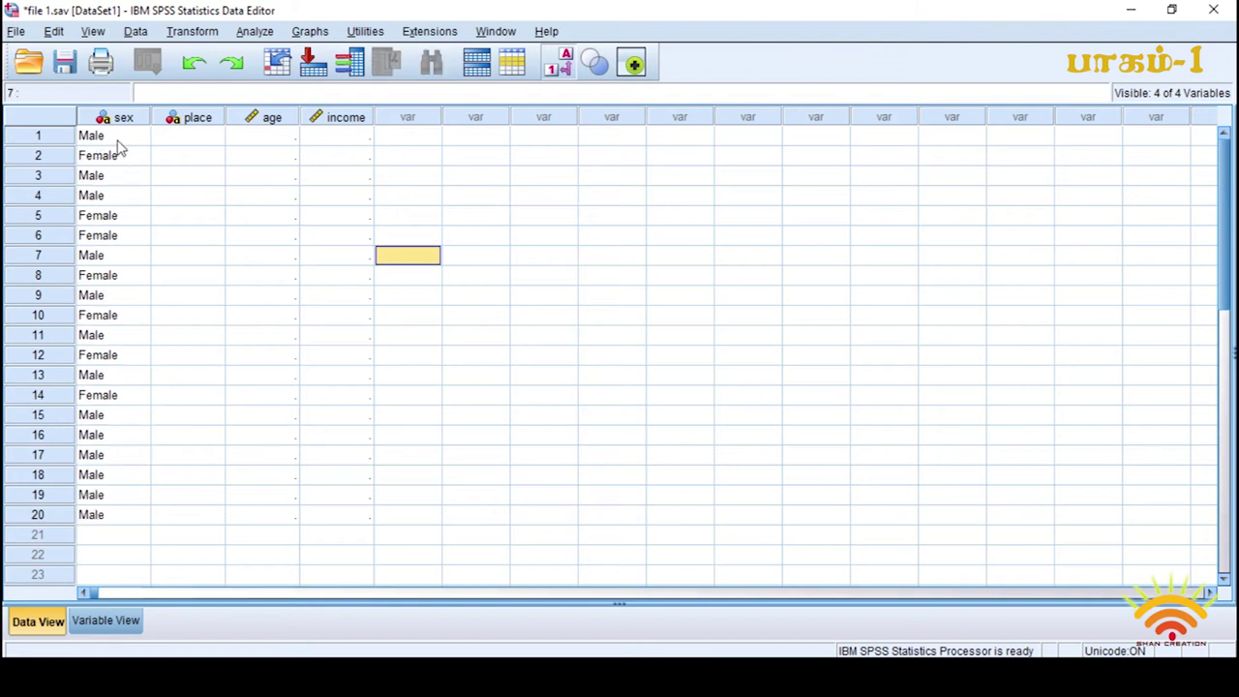
Display the sex column as numeric codes and switch it back to value labels.
{"action": "left_click", "coordinate": [120, 117]}
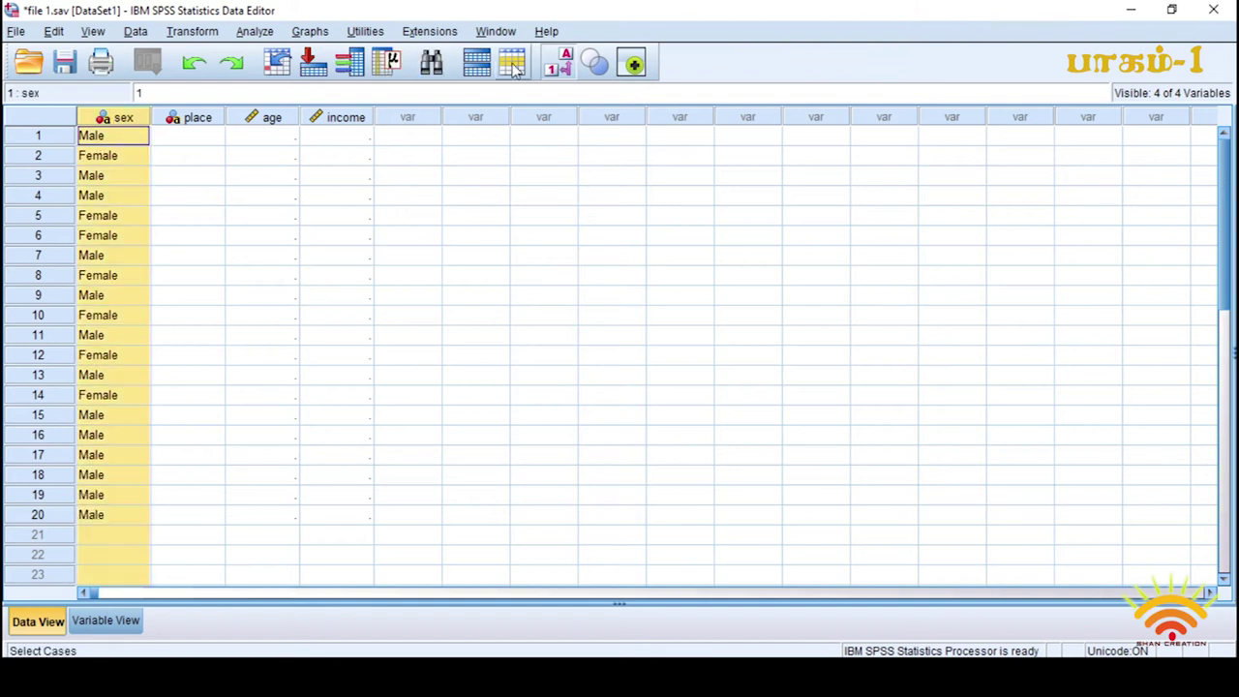
{"action": "left_click", "coordinate": [558, 63]}
{"action": "left_click", "coordinate": [416, 317]}
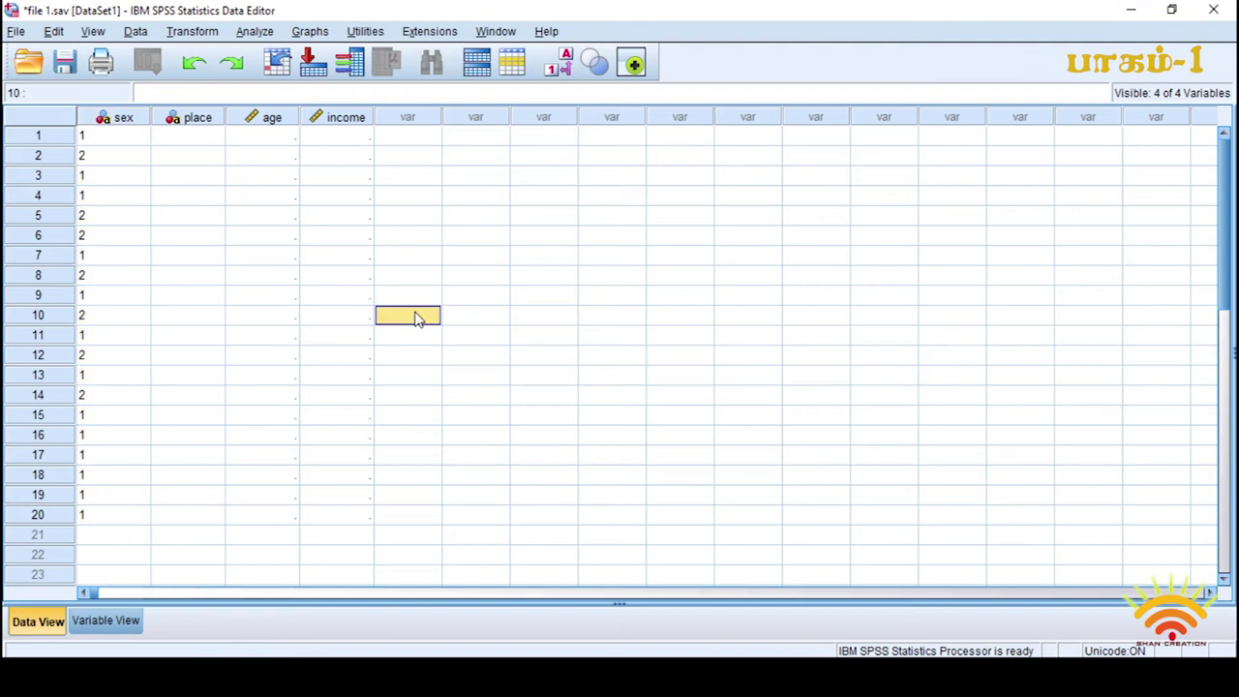
{"action": "left_click_drag", "start_coordinate": [118, 574], "coordinate": [152, 133]}
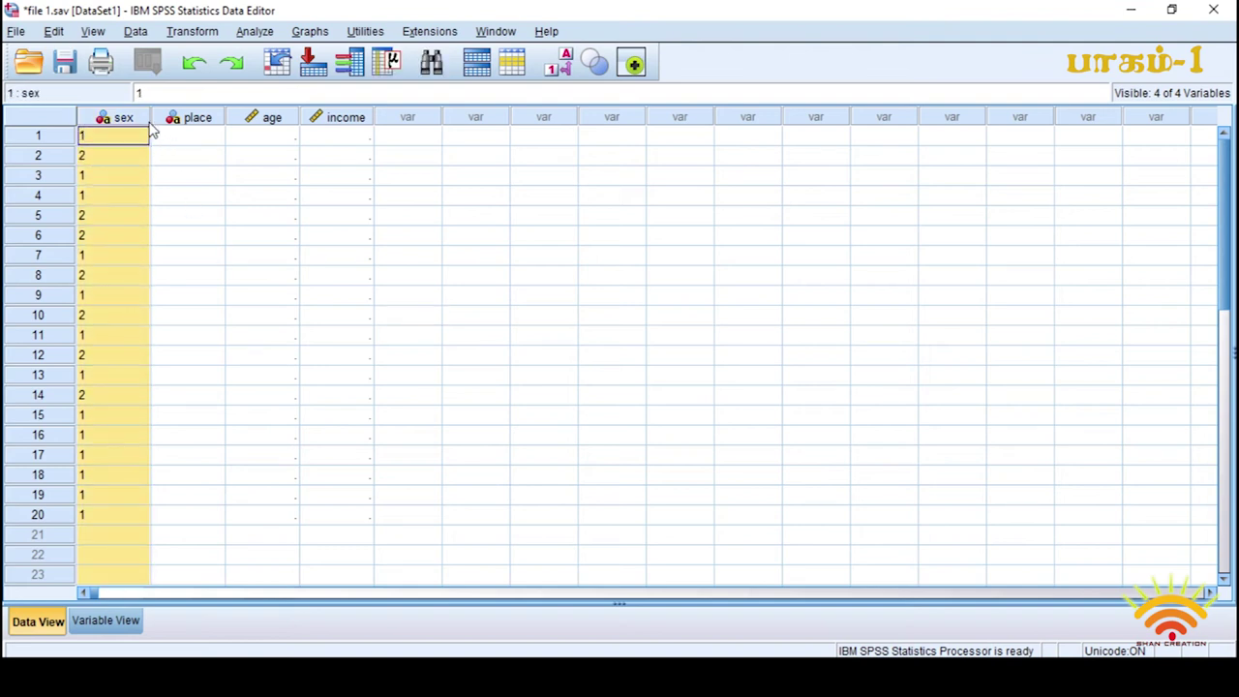
{"action": "left_click", "coordinate": [558, 64]}
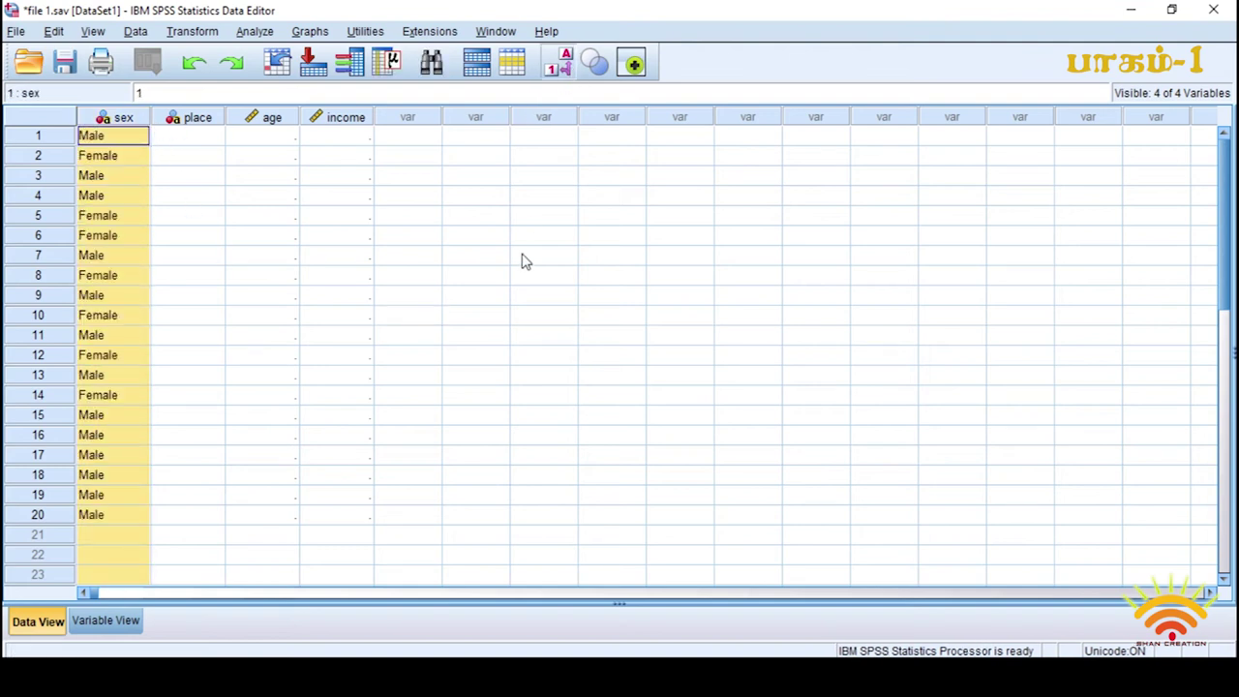
Add the value labels 1 = Jaffna and 2 = Mullai to the place variable.
{"action": "left_click", "coordinate": [105, 621]}
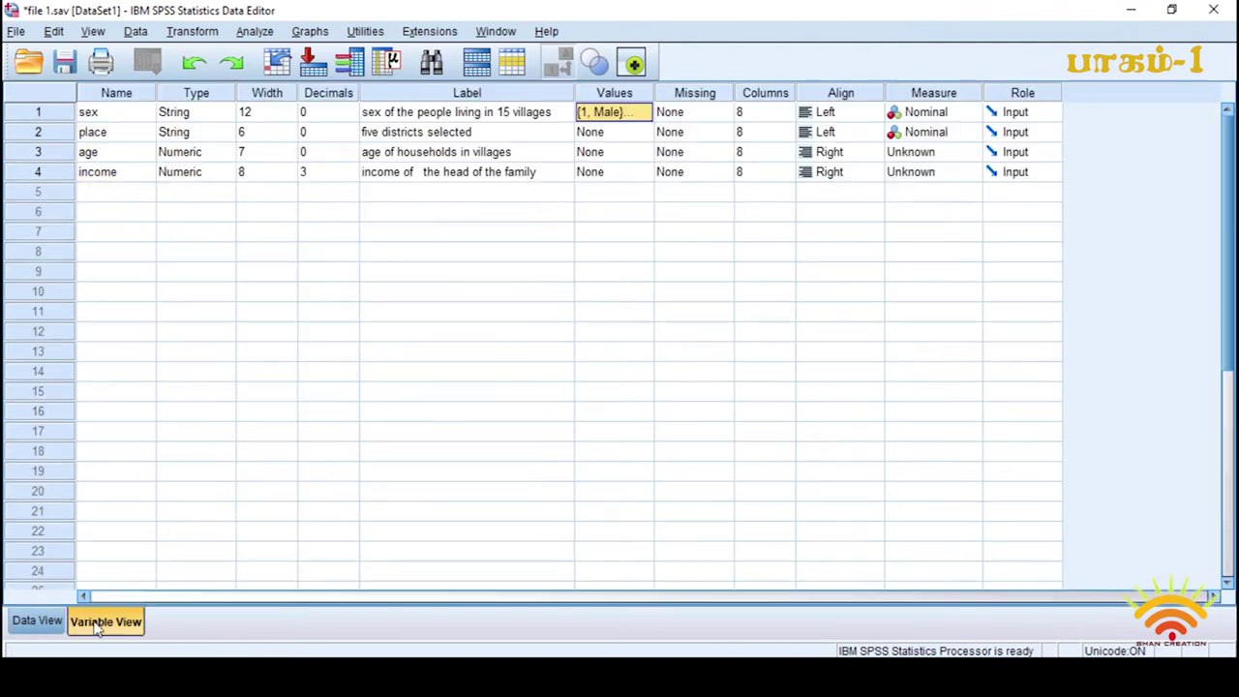
{"action": "left_click", "coordinate": [621, 135]}
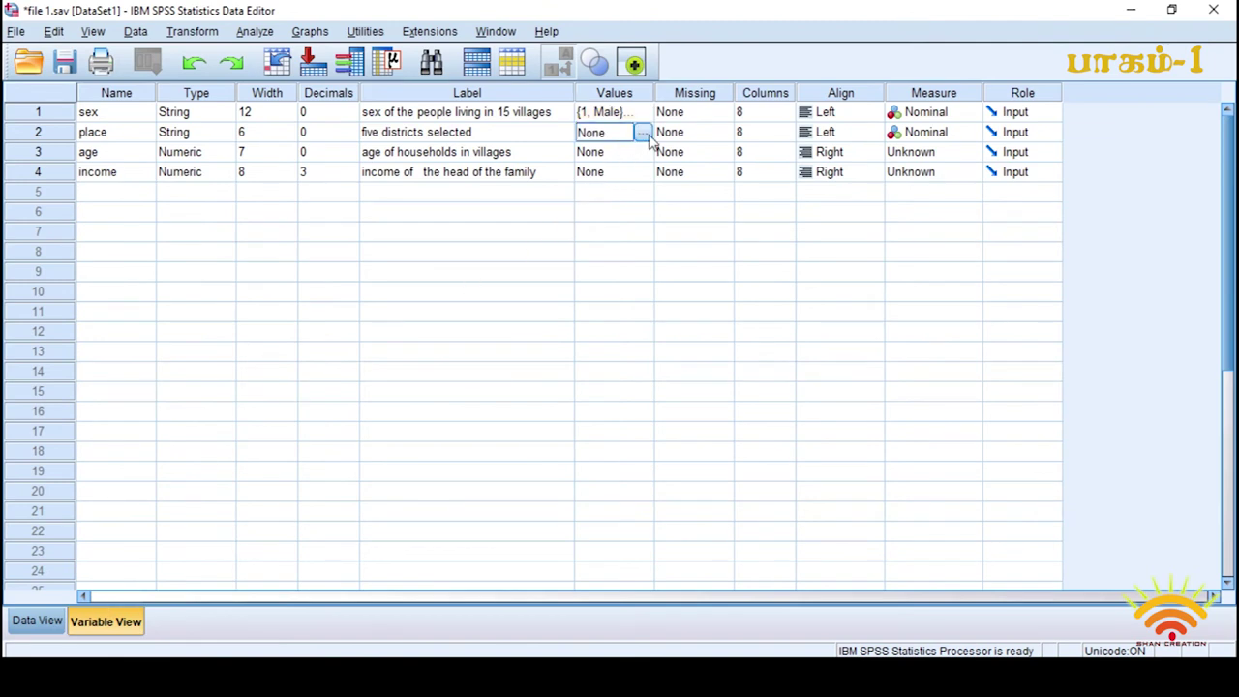
{"action": "left_click", "coordinate": [643, 132]}
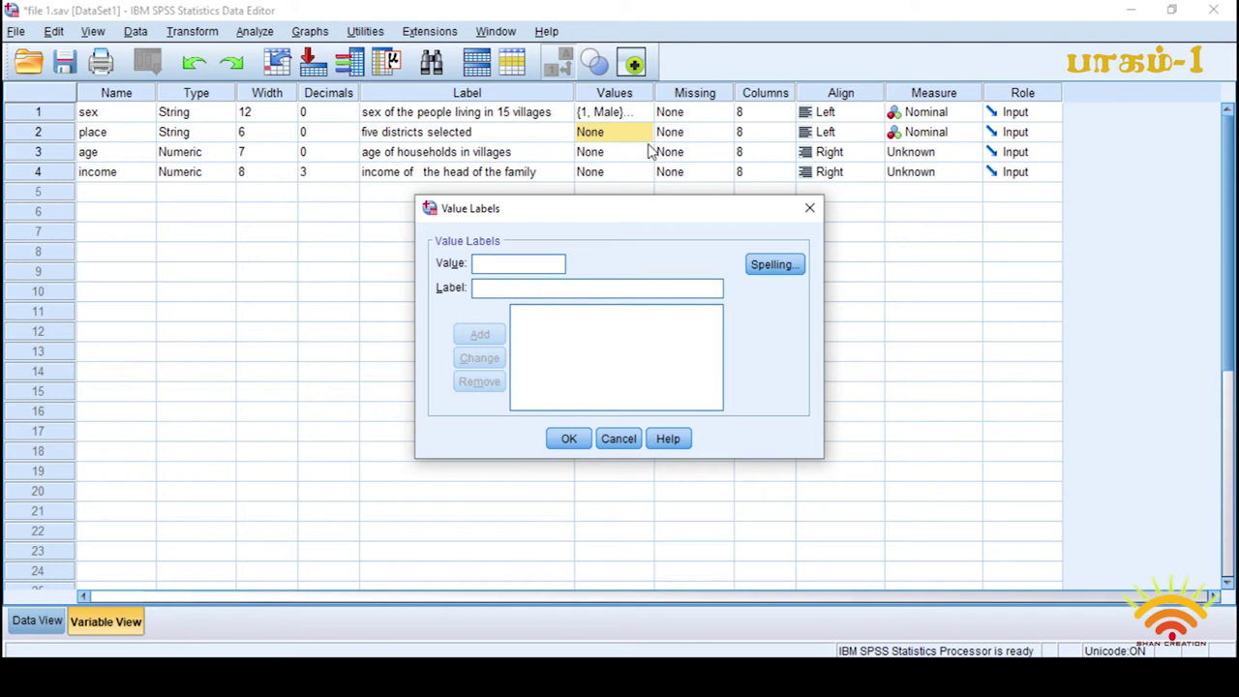
{"action": "type", "text": "1"}
{"action": "left_click", "coordinate": [513, 289]}
{"action": "type", "text": "Jaffna"}
{"action": "left_click", "coordinate": [489, 335]}
{"action": "type", "text": "2"}
{"action": "left_click", "coordinate": [499, 286]}
{"action": "type", "text": "Mullai"}
{"action": "left_click", "coordinate": [484, 336]}
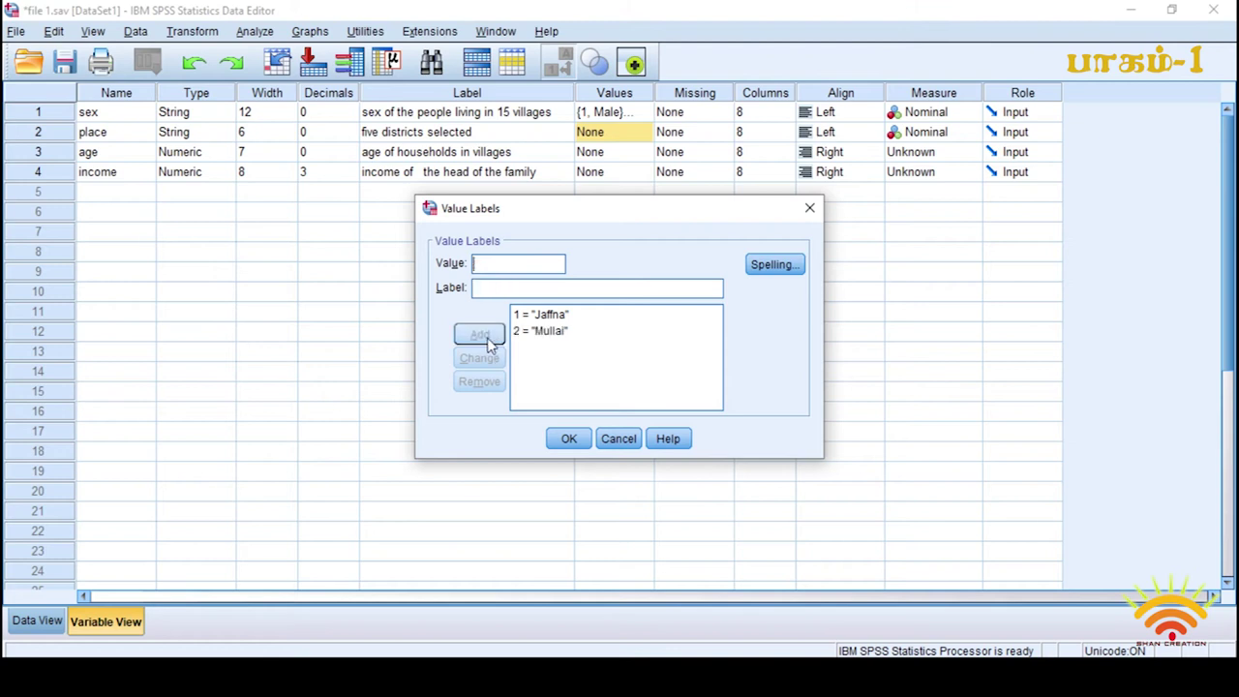
Add the place labels 3 = Kandy, 4 = Kilinochchi and a further one for Colombo, and apply the value labels.
{"action": "type", "text": "3"}
{"action": "left_click", "coordinate": [502, 290]}
{"action": "type", "text": "Kanap"}
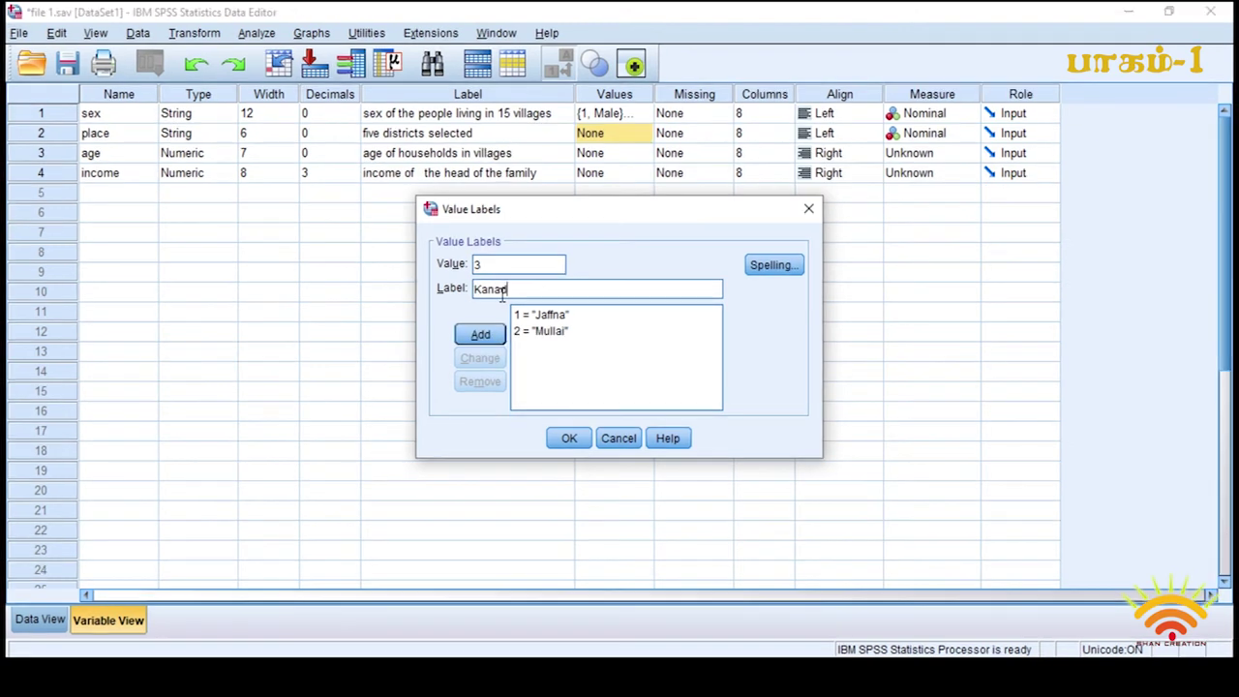
{"action": "left_click", "coordinate": [480, 334]}
{"action": "type", "text": "4"}
{"action": "left_click", "coordinate": [488, 290]}
{"action": "type", "text": "Kilinochchi"}
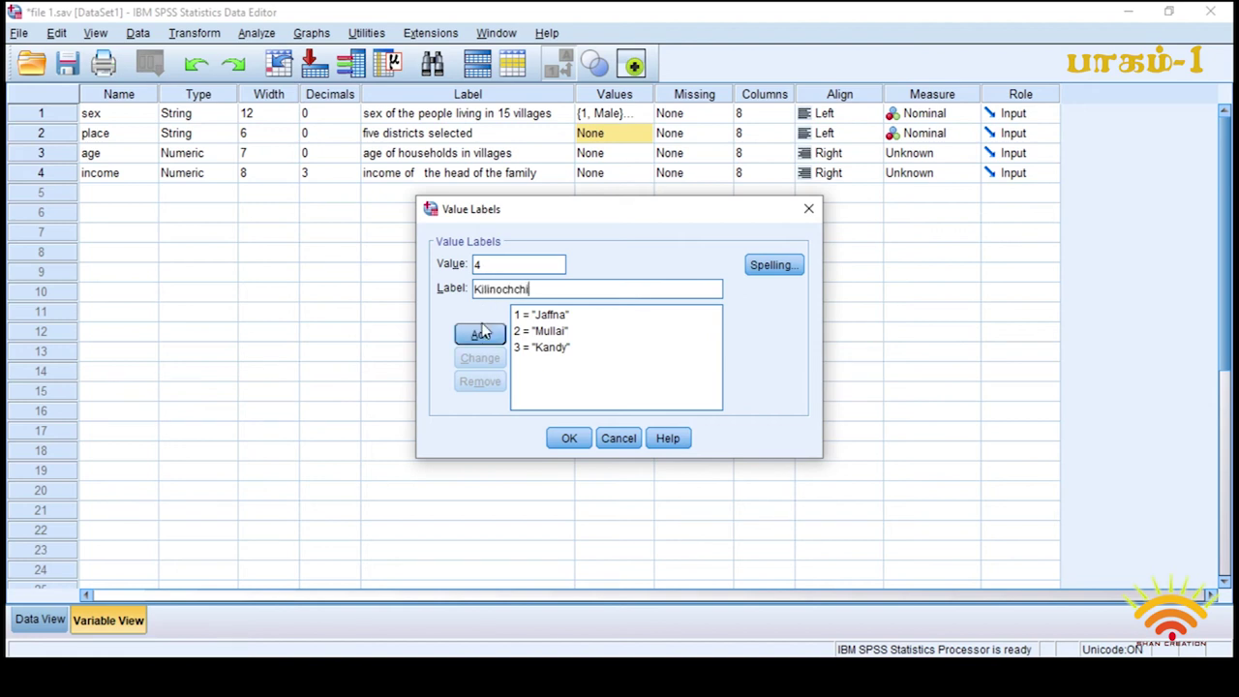
{"action": "left_click", "coordinate": [482, 334]}
{"action": "type", "text": "Colombo"}
{"action": "left_click", "coordinate": [481, 334]}
{"action": "left_click", "coordinate": [569, 437]}
Record the place of cases 1 to 8 in the data with the codes 1, 1, 1, 2, 2, 2, 2, 2.
{"action": "left_click", "coordinate": [39, 620]}
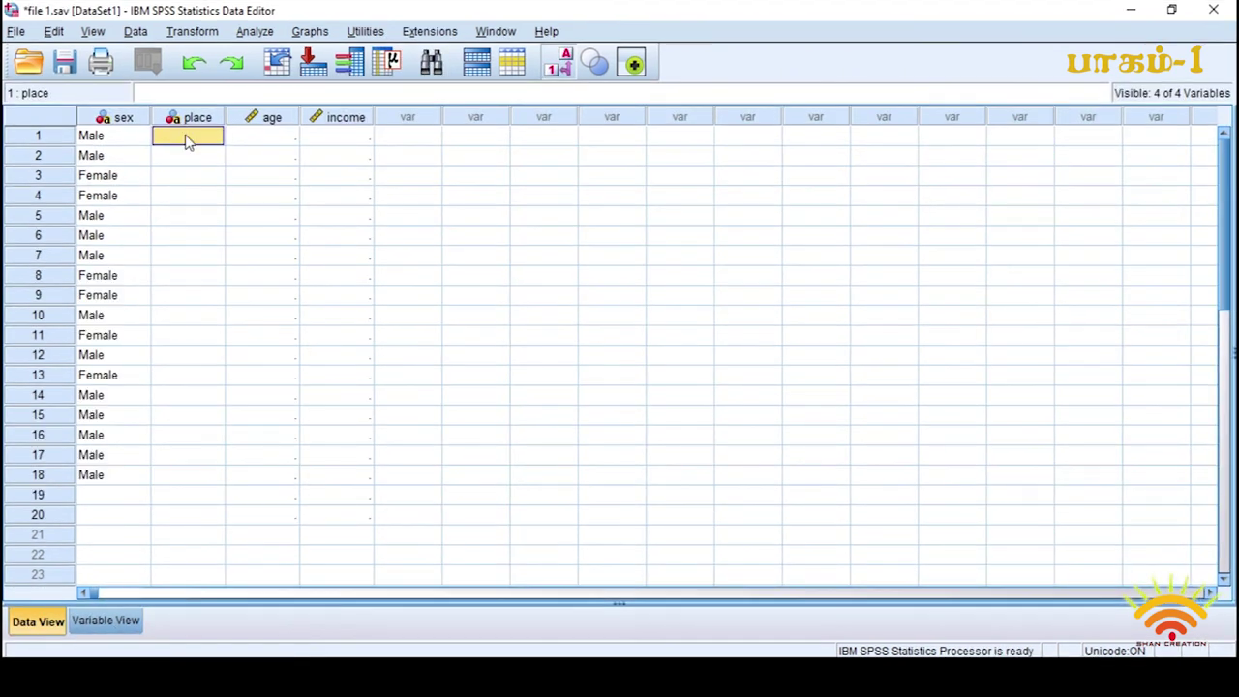
{"action": "type", "text": "1"}
{"action": "key", "text": "Return"}
{"action": "type", "text": "1"}
{"action": "key", "text": "Return"}
{"action": "type", "text": "1"}
{"action": "key", "text": "Return"}
{"action": "type", "text": "2"}
{"action": "key", "text": "Return"}
{"action": "type", "text": "2"}
{"action": "key", "text": "Return"}
{"action": "type", "text": "2"}
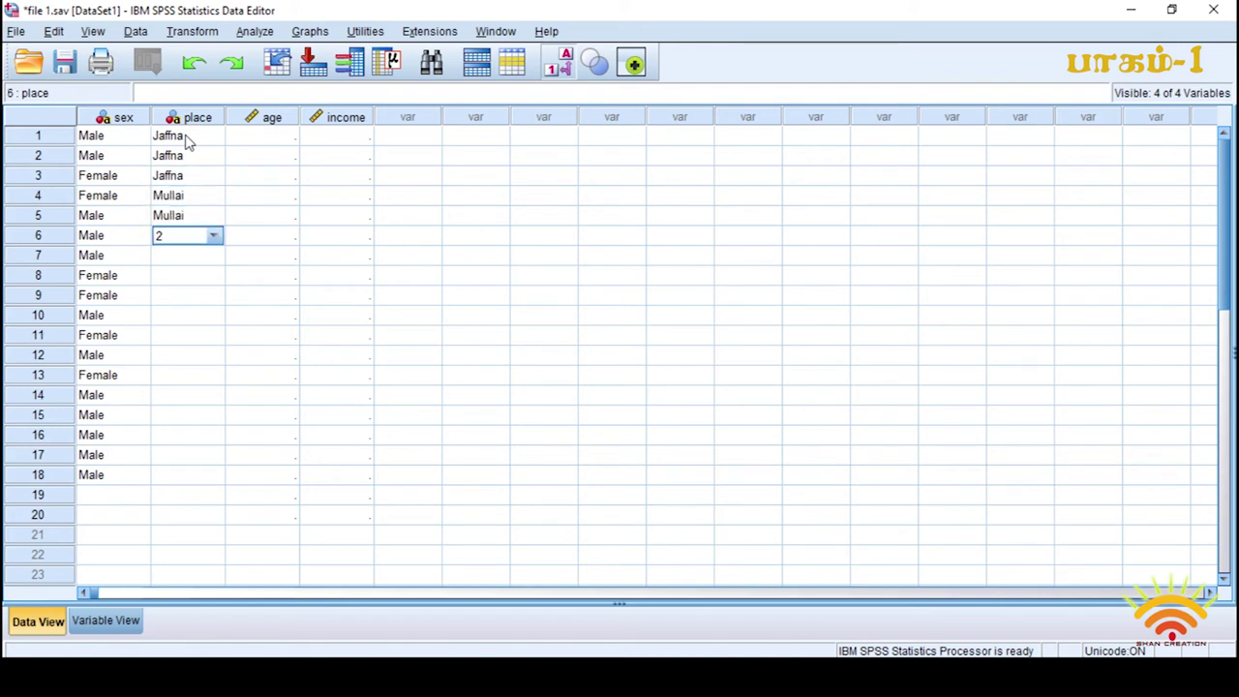
{"action": "key", "text": "Return"}
{"action": "type", "text": "2"}
{"action": "key", "text": "Return"}
{"action": "type", "text": "2"}
{"action": "key", "text": "Return"}
Record the place of cases 9 to 16 with the codes 1, 3, 3, 3, 4, 4, 4, 5.
{"action": "type", "text": "1"}
{"action": "key", "text": "Return"}
{"action": "type", "text": "3"}
{"action": "key", "text": "Return"}
{"action": "type", "text": "3"}
{"action": "key", "text": "Return"}
{"action": "type", "text": "3"}
{"action": "key", "text": "Return"}
{"action": "type", "text": "4"}
{"action": "key", "text": "Return"}
{"action": "type", "text": "4"}
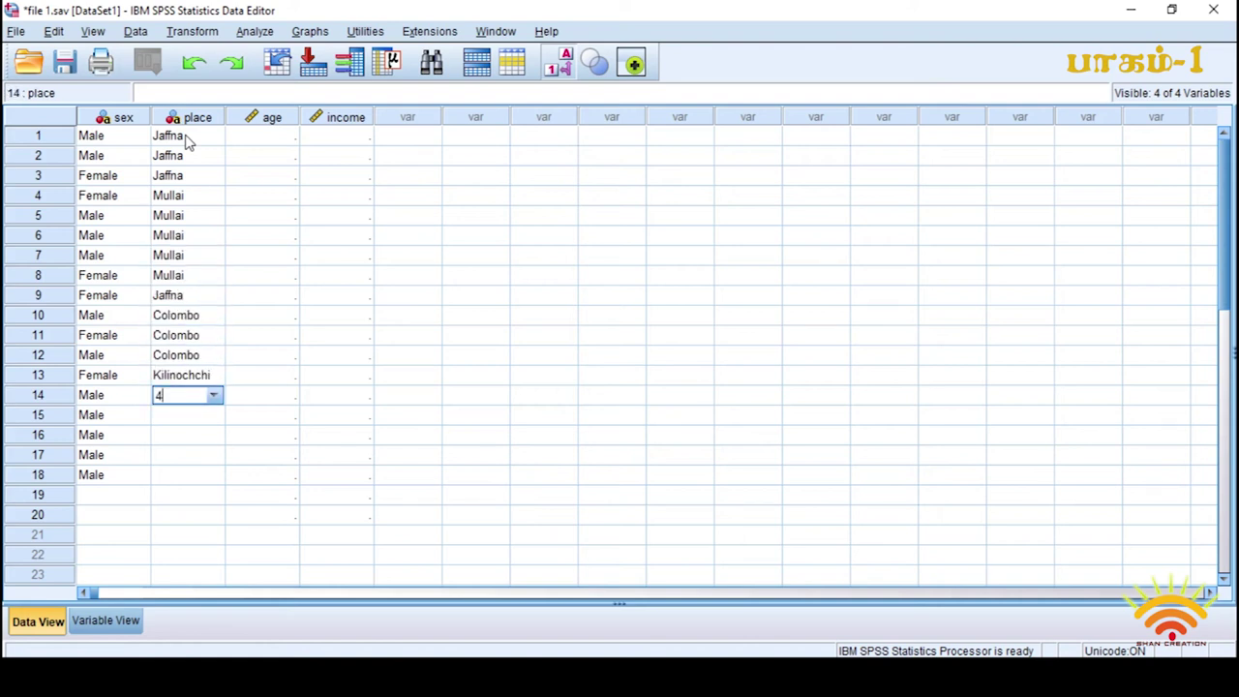
{"action": "key", "text": "Return"}
{"action": "type", "text": "45"}
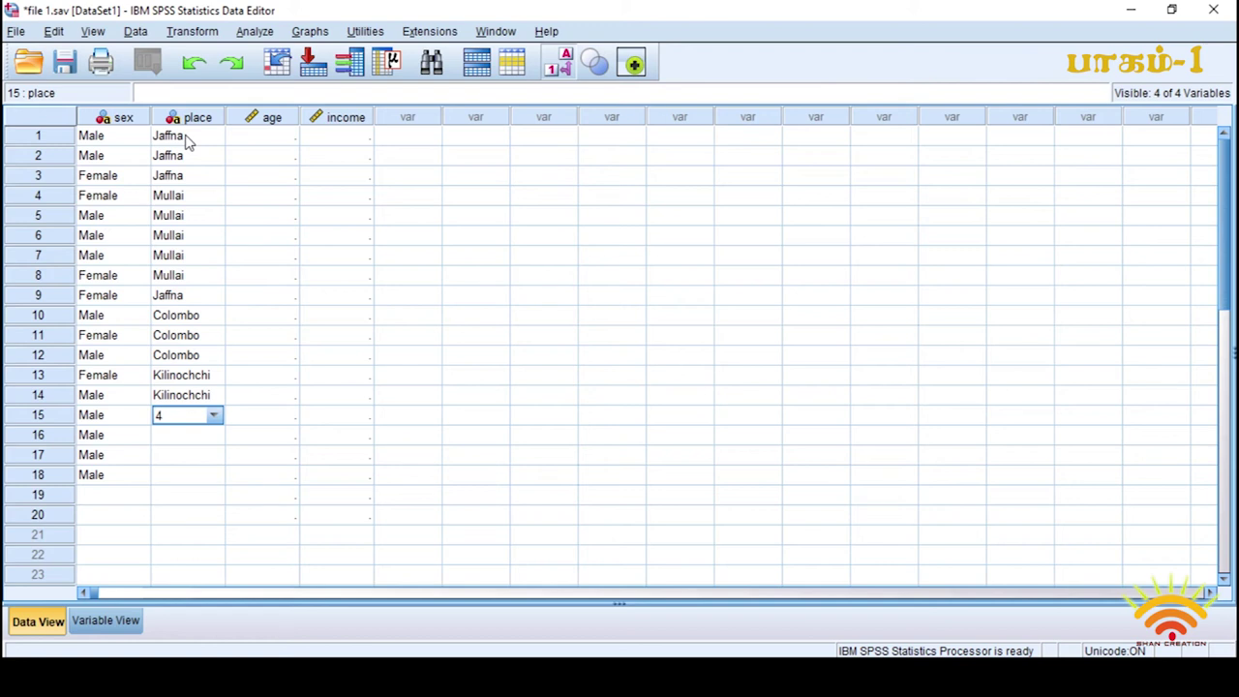
{"action": "key", "text": "Return"}
{"action": "type", "text": "5"}
{"action": "key", "text": "Return"}
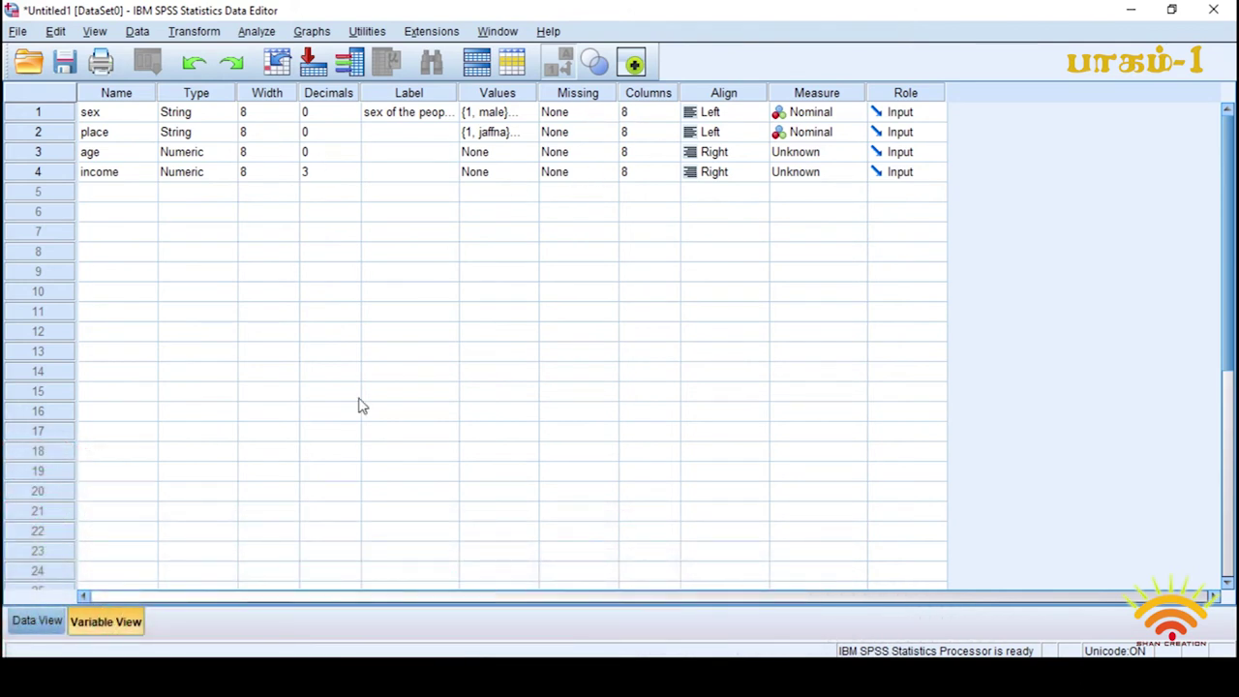
In the data of the Untitled1 dataset, enter 0 as the income of cases 5 and 18.
{"action": "left_click", "coordinate": [31, 622]}
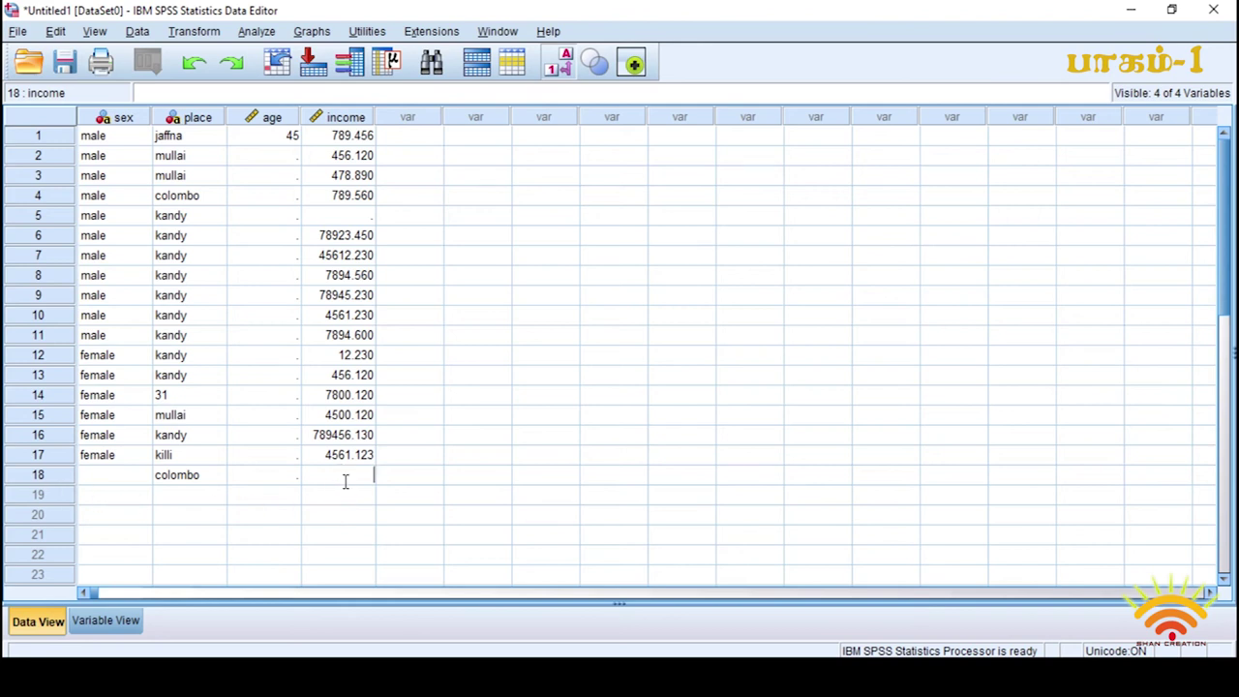
{"action": "left_click", "coordinate": [350, 216]}
{"action": "left_click", "coordinate": [354, 477]}
{"action": "type", "text": "-"}
{"action": "type", "text": "0"}
{"action": "left_click", "coordinate": [368, 215]}
{"action": "type", "text": "0"}
{"action": "left_click", "coordinate": [361, 481]}
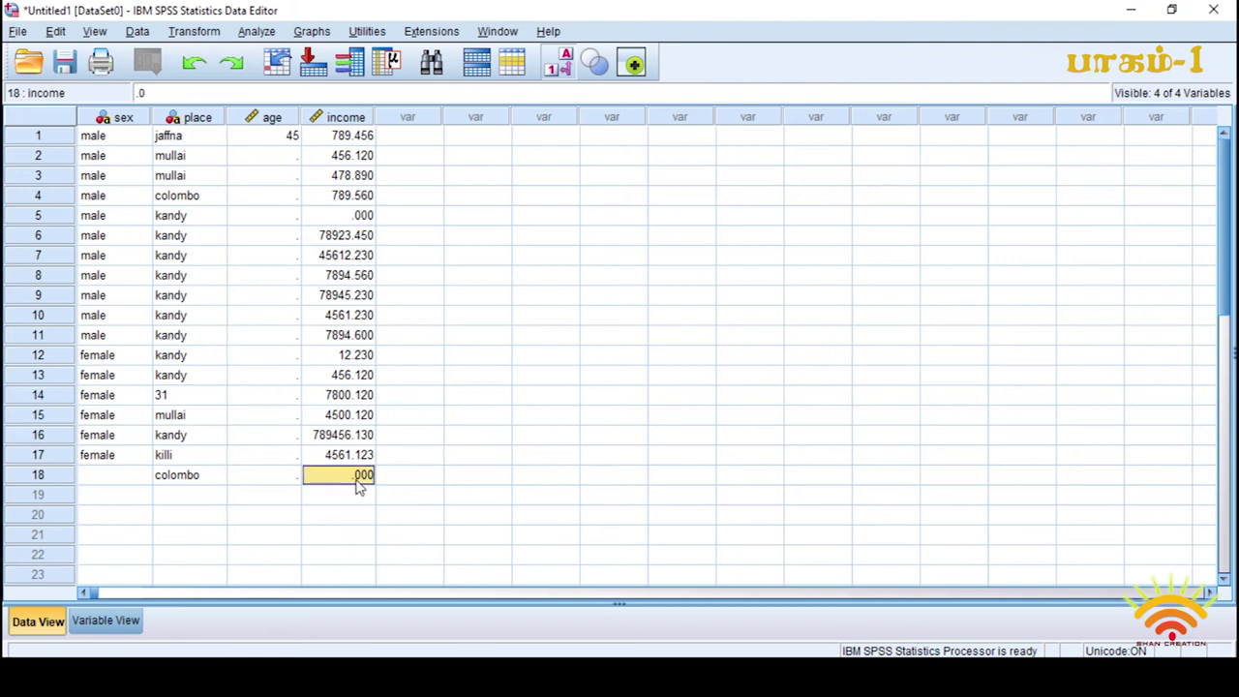
{"action": "type", "text": "0"}
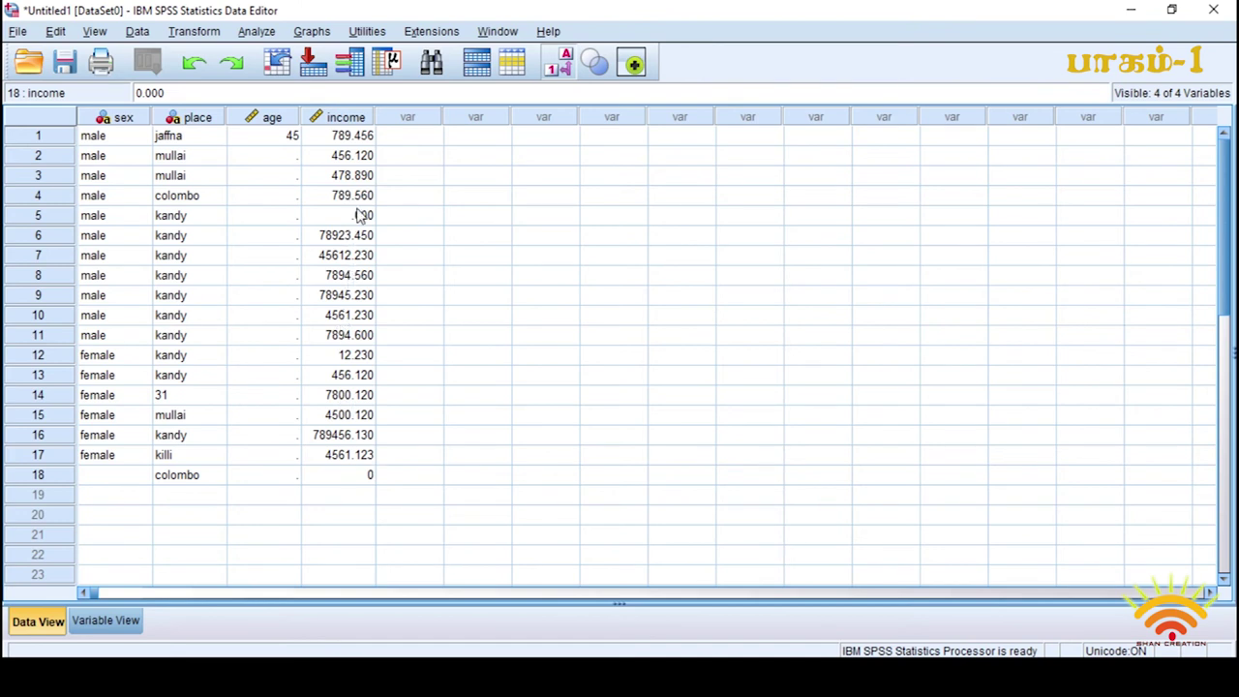
Define 9999 as a discrete missing value for the income variable.
{"action": "left_click", "coordinate": [105, 621]}
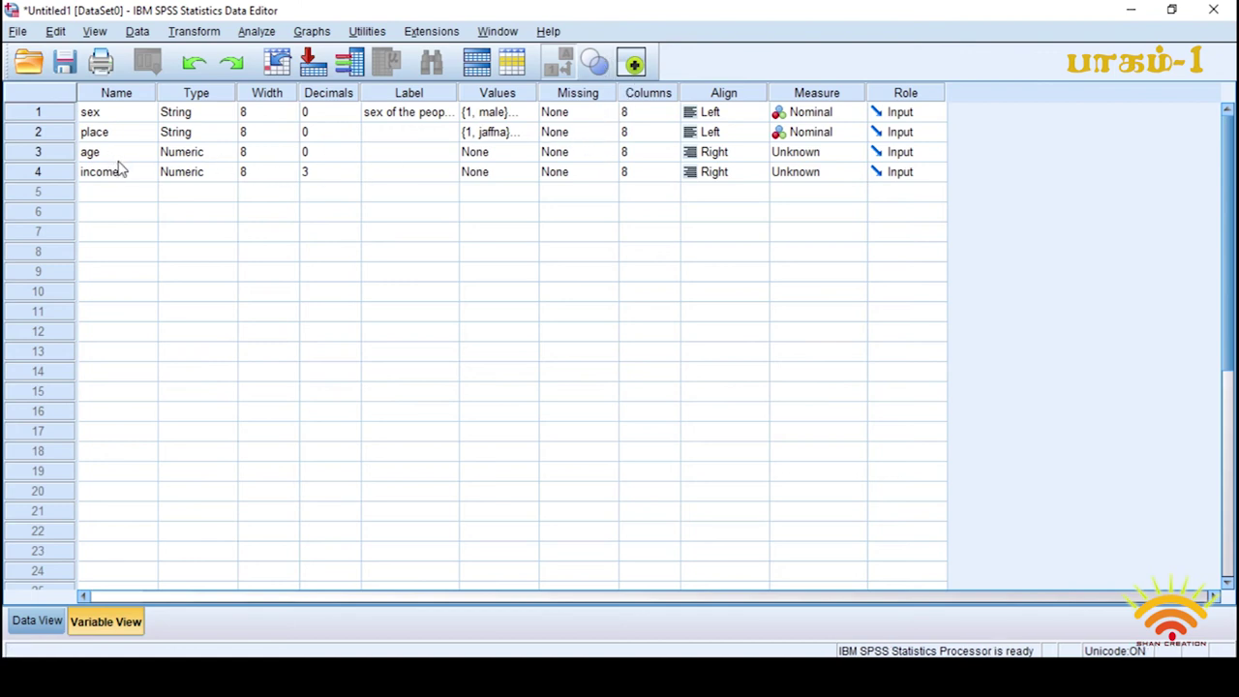
{"action": "left_click", "coordinate": [608, 172]}
{"action": "left_click", "coordinate": [610, 172]}
{"action": "left_click_drag", "start_coordinate": [622, 241], "coordinate": [546, 74]}
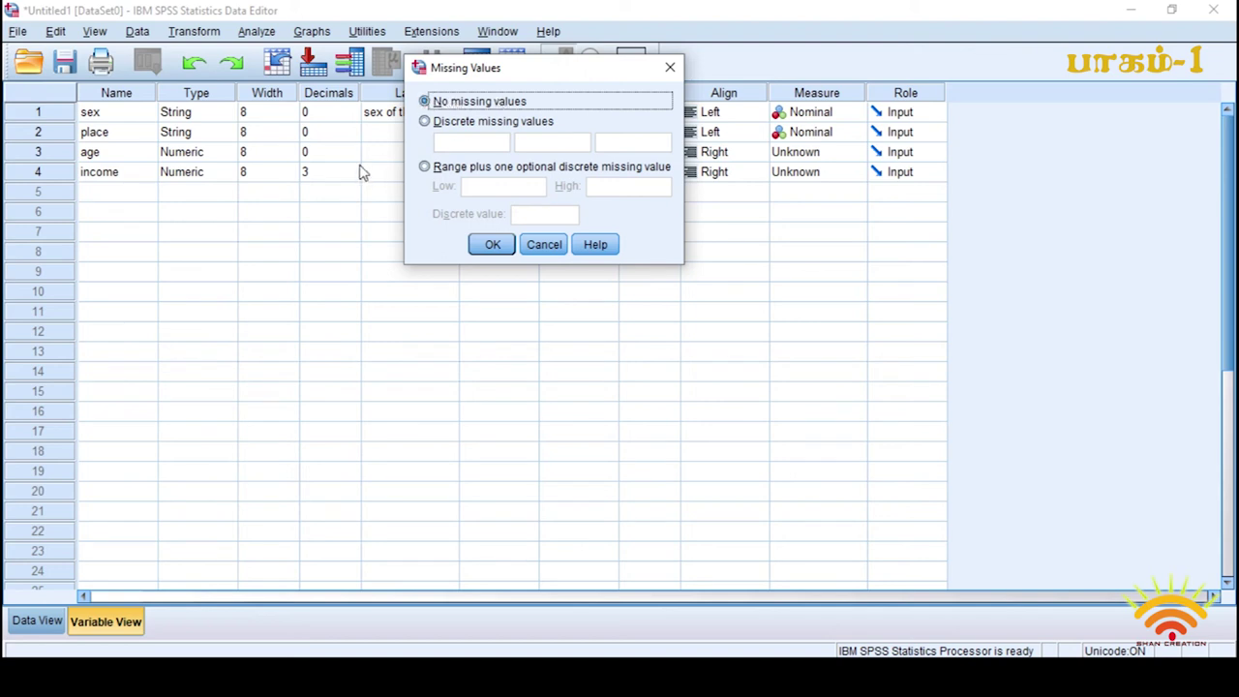
{"action": "left_click", "coordinate": [461, 125]}
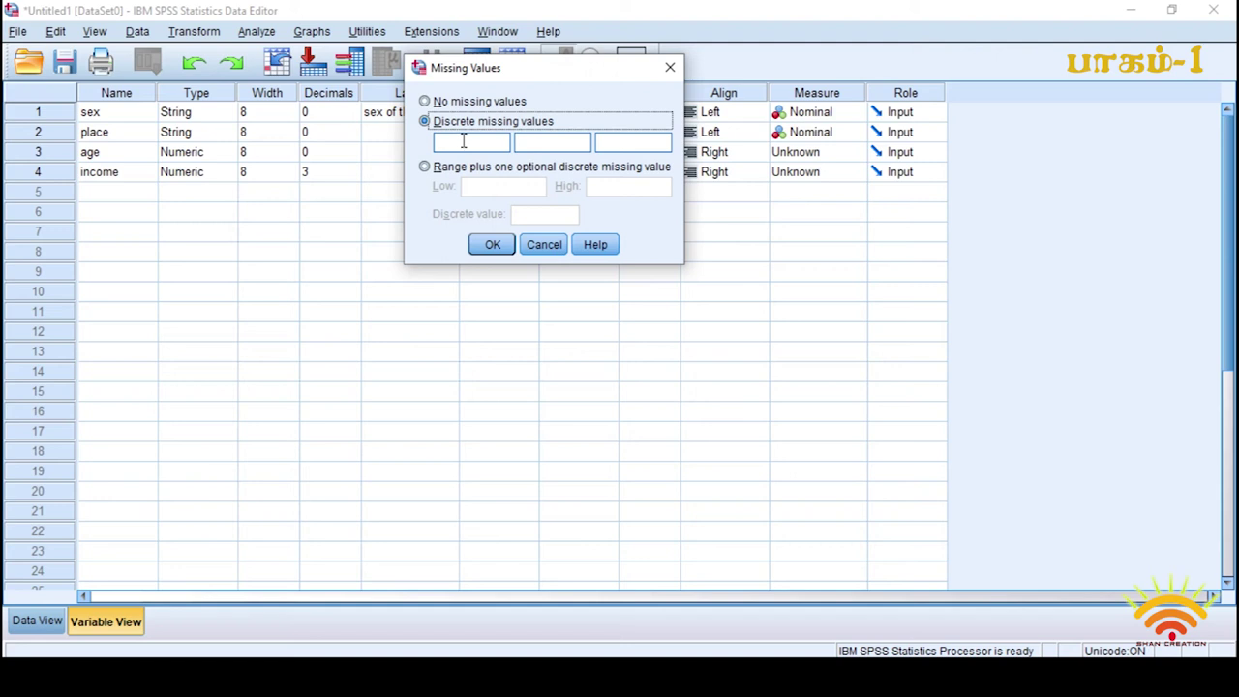
{"action": "left_click", "coordinate": [459, 143]}
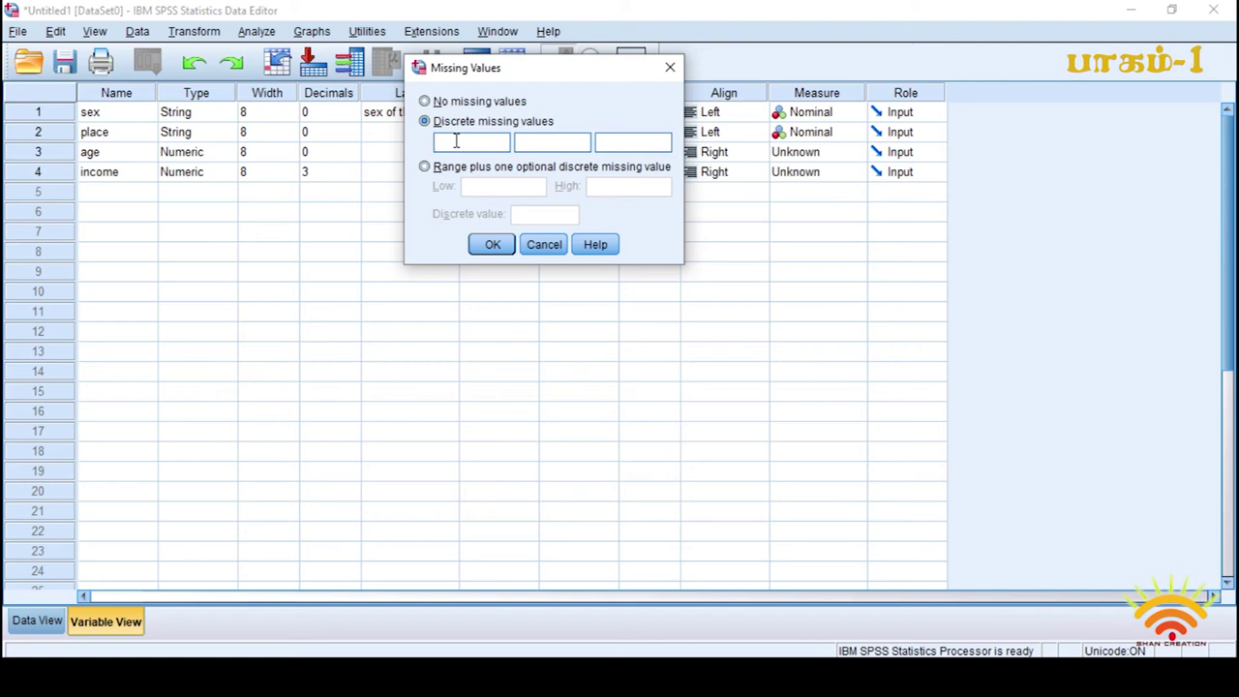
{"action": "type", "text": "9999"}
{"action": "left_click", "coordinate": [493, 246]}
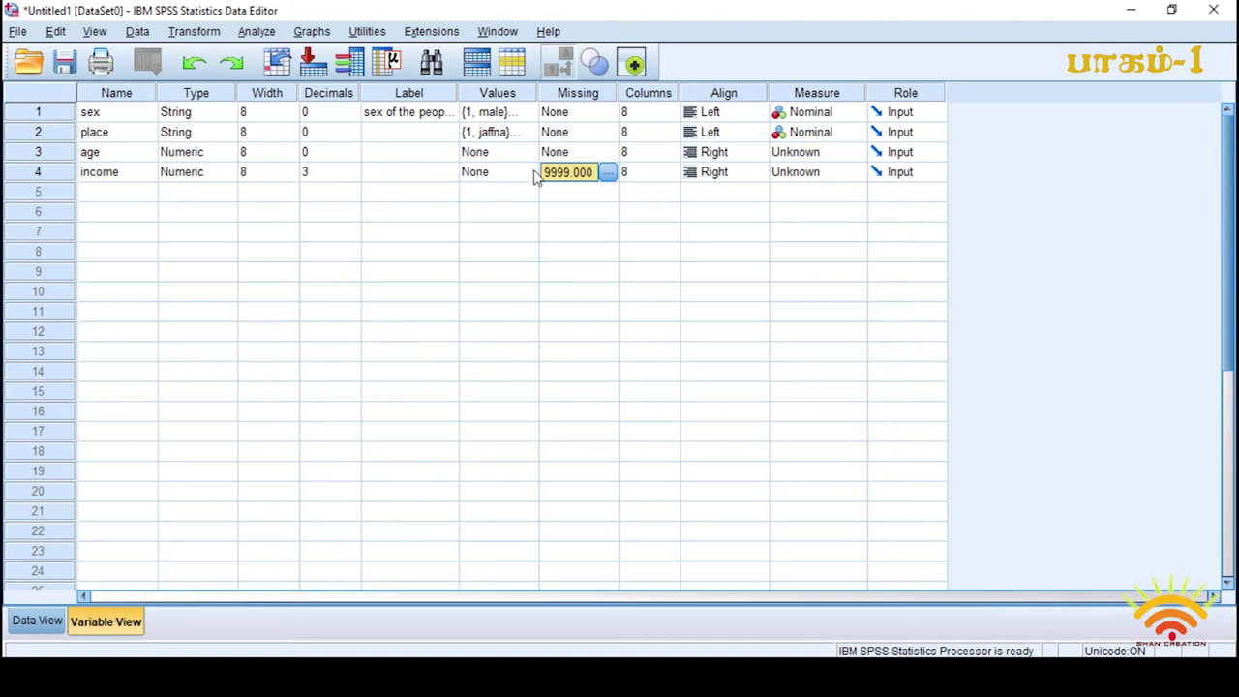
Enter a value label for 9999 in the income variable, with label text beginning "mi".
{"action": "left_click", "coordinate": [534, 177]}
{"action": "left_click", "coordinate": [529, 173]}
{"action": "left_click_drag", "start_coordinate": [516, 213], "coordinate": [442, 91]}
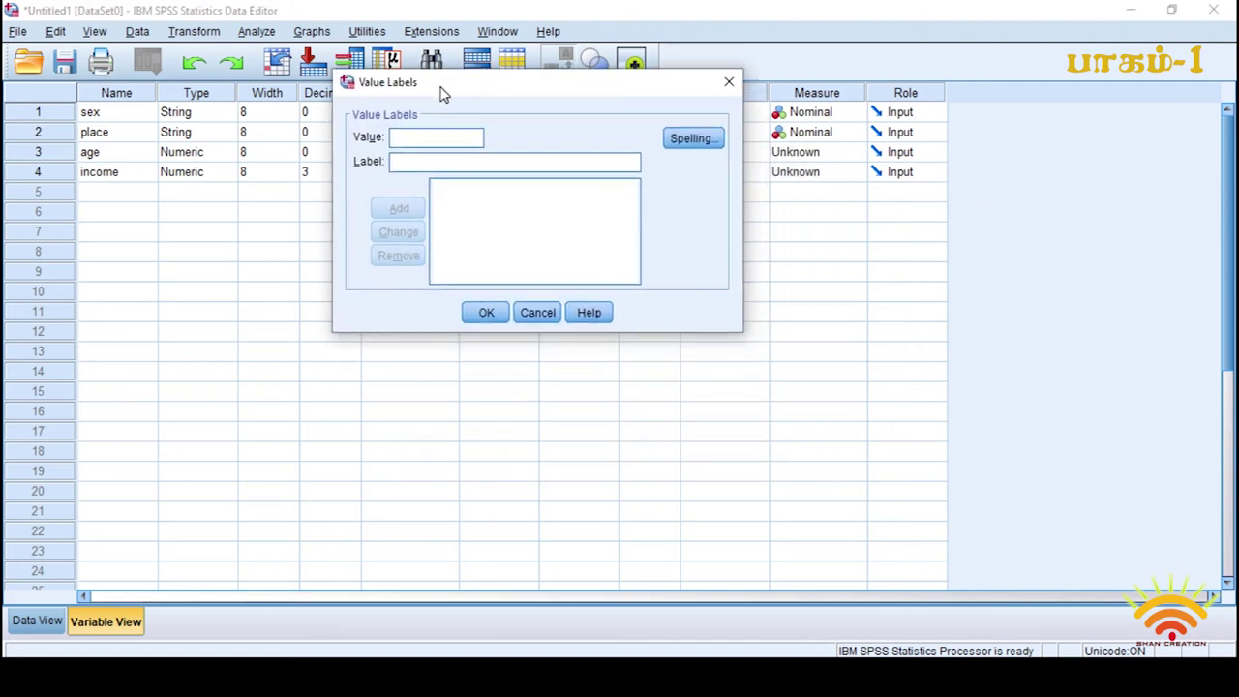
{"action": "type", "text": "9999"}
{"action": "left_click", "coordinate": [408, 162]}
{"action": "type", "text": "mi"}
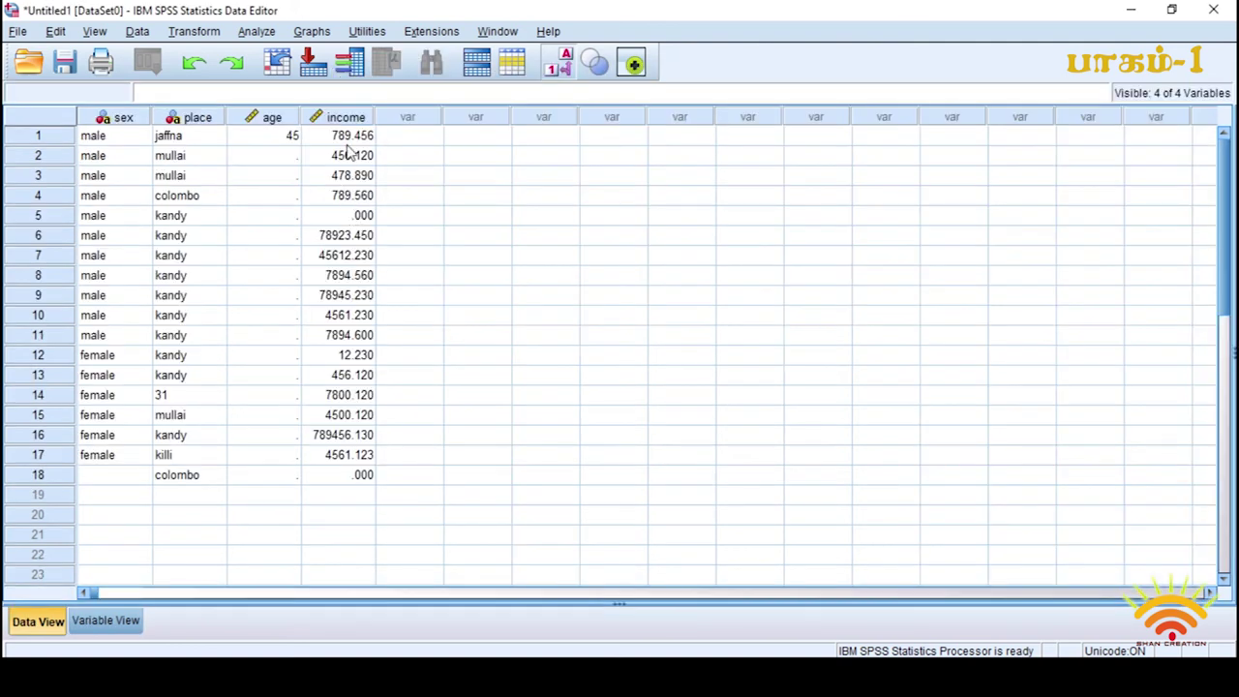
Enter 9999 as the income of cases 5 and 18.
{"action": "left_click", "coordinate": [356, 221]}
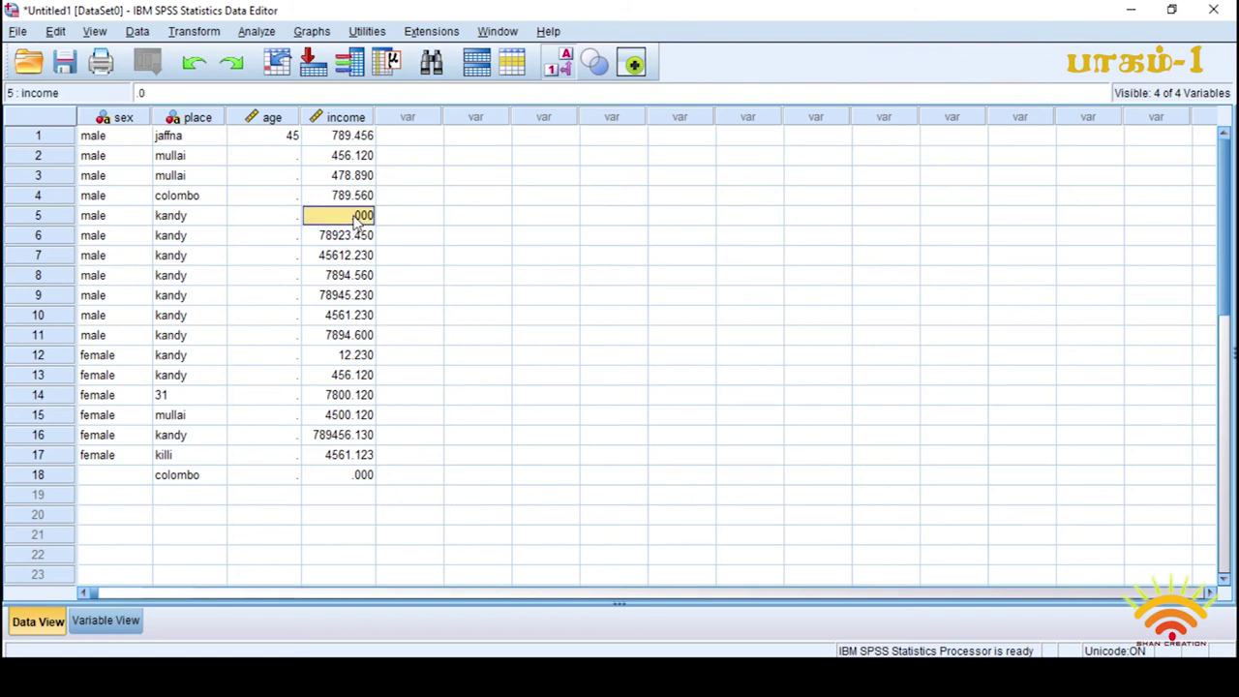
{"action": "type", "text": "9"}
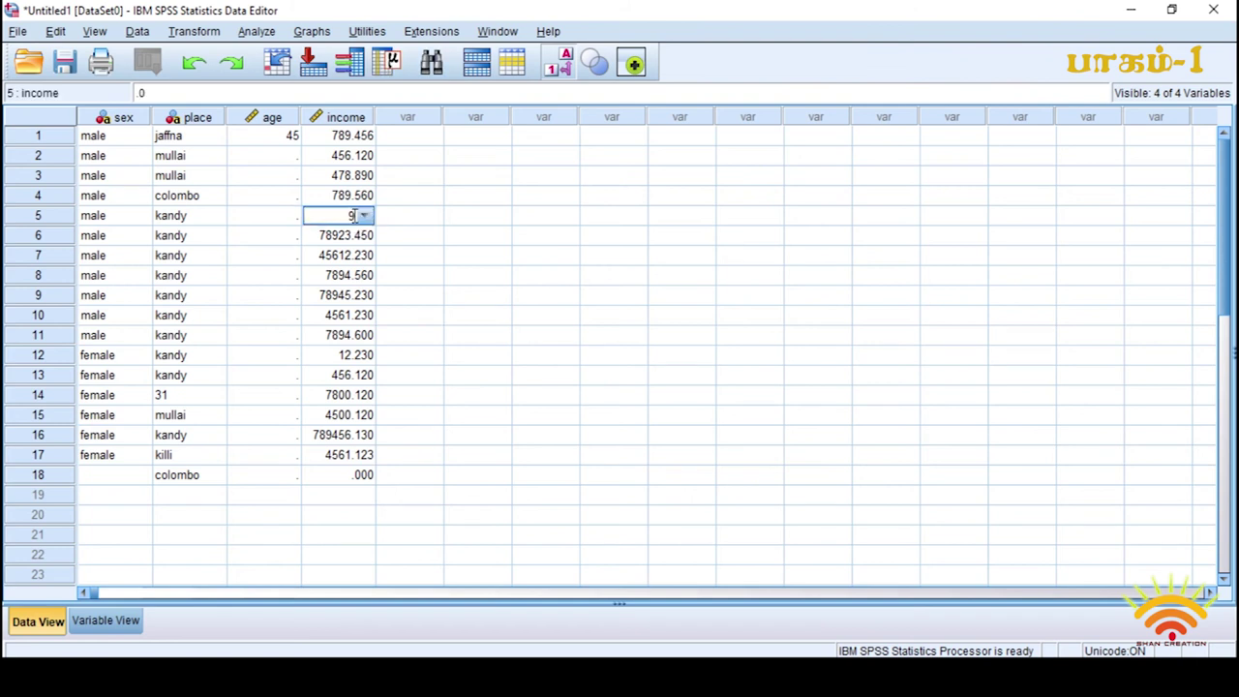
{"action": "left_click", "coordinate": [420, 222]}
{"action": "left_click", "coordinate": [349, 474]}
{"action": "type", "text": "9999"}
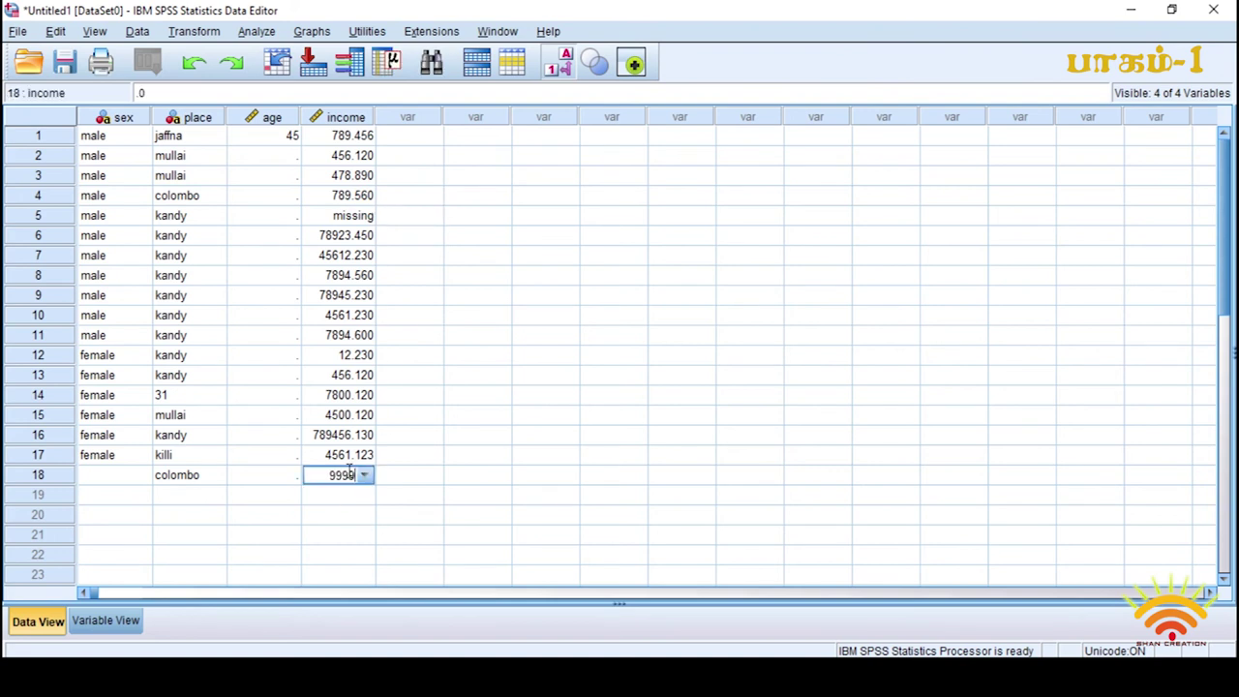
{"action": "left_click", "coordinate": [402, 440]}
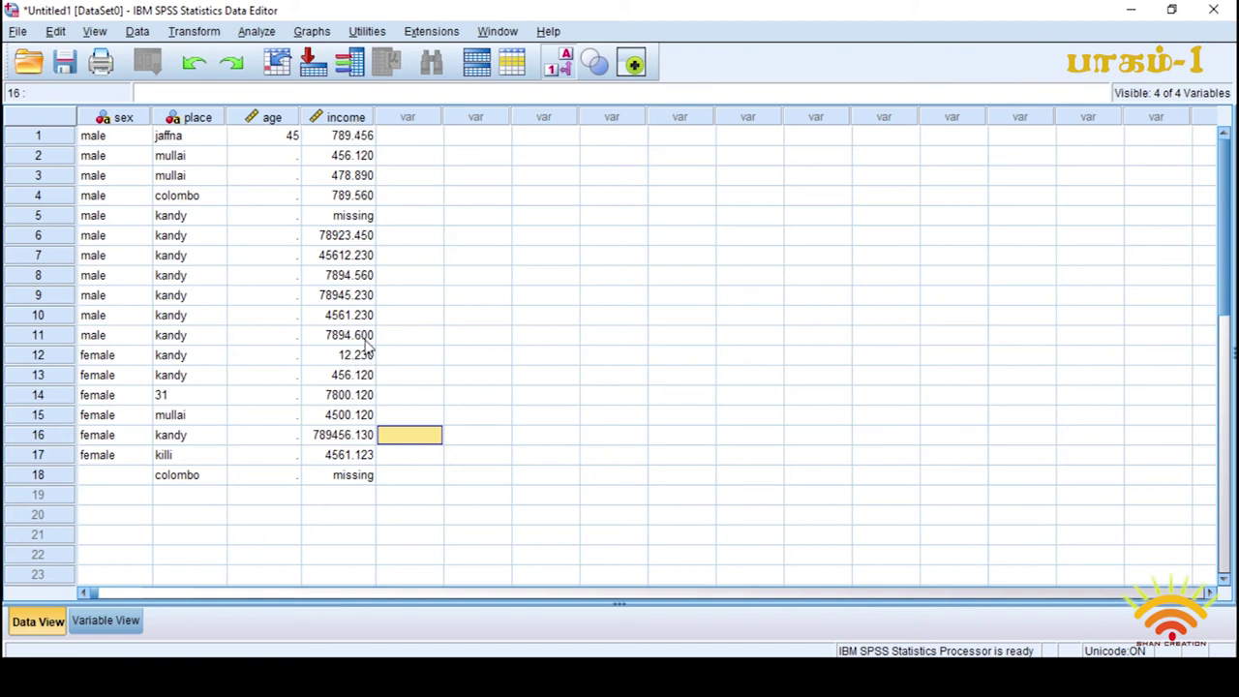
Set the measurement level of the income variable to Scale and return to the data.
{"action": "left_click", "coordinate": [85, 627]}
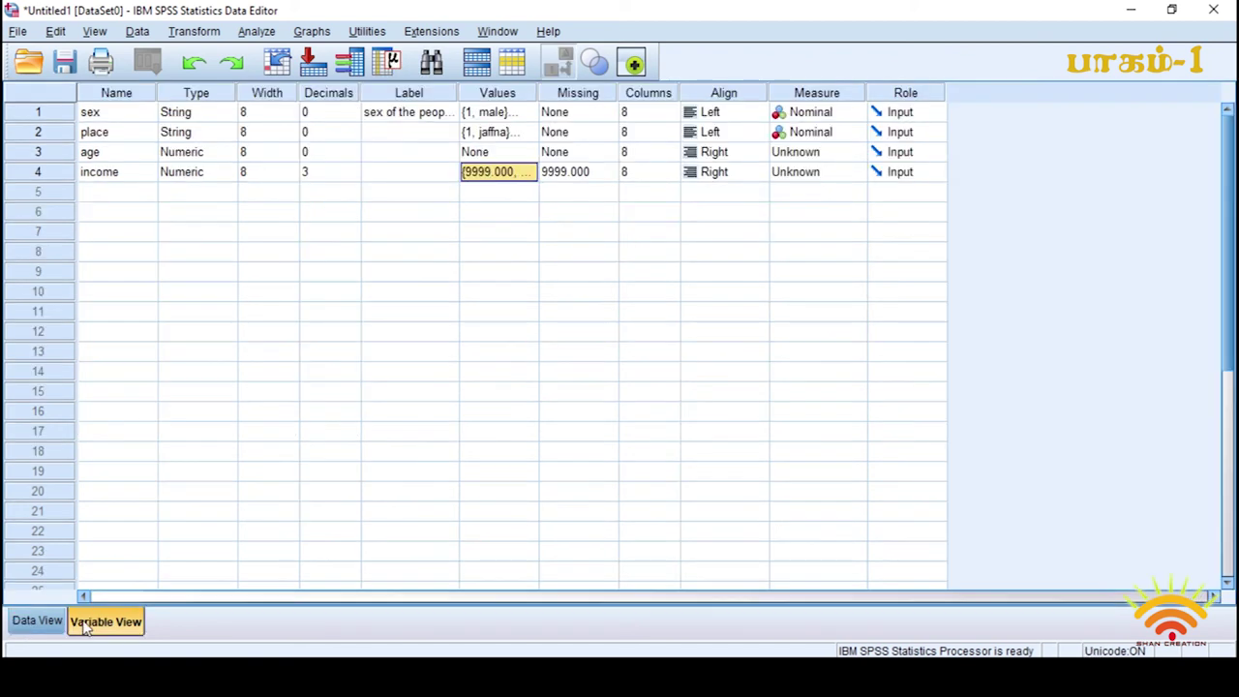
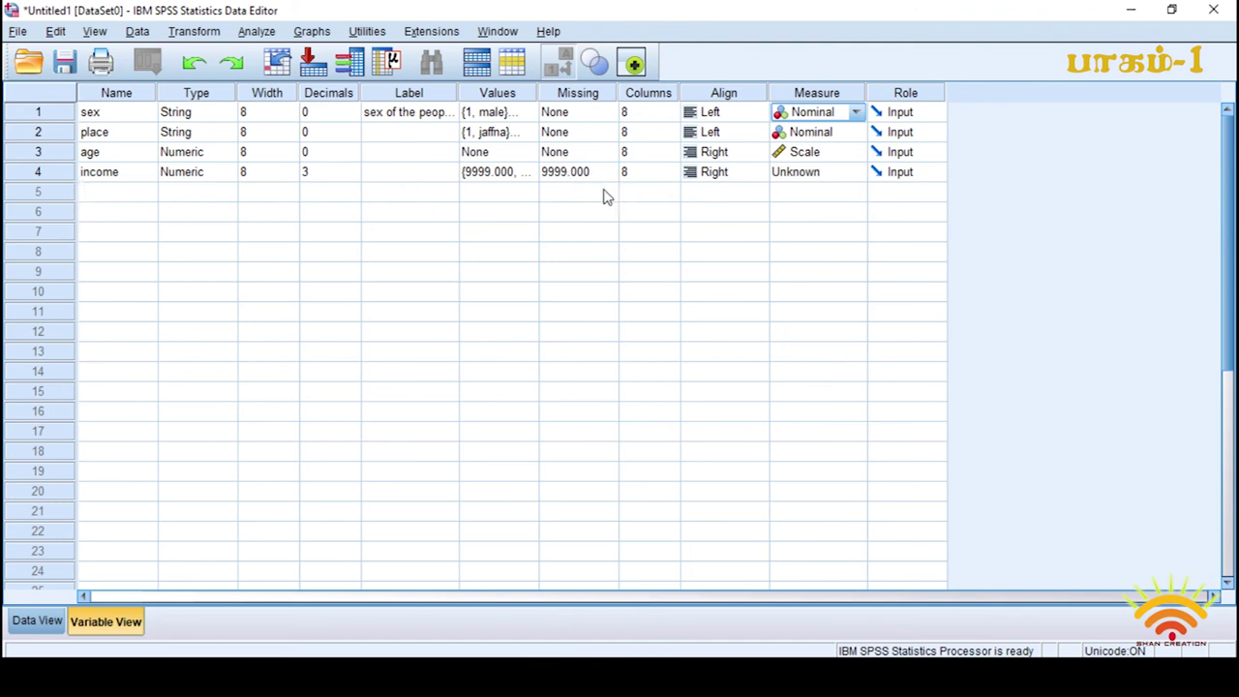
{"action": "left_click", "coordinate": [856, 172]}
{"action": "left_click", "coordinate": [803, 187]}
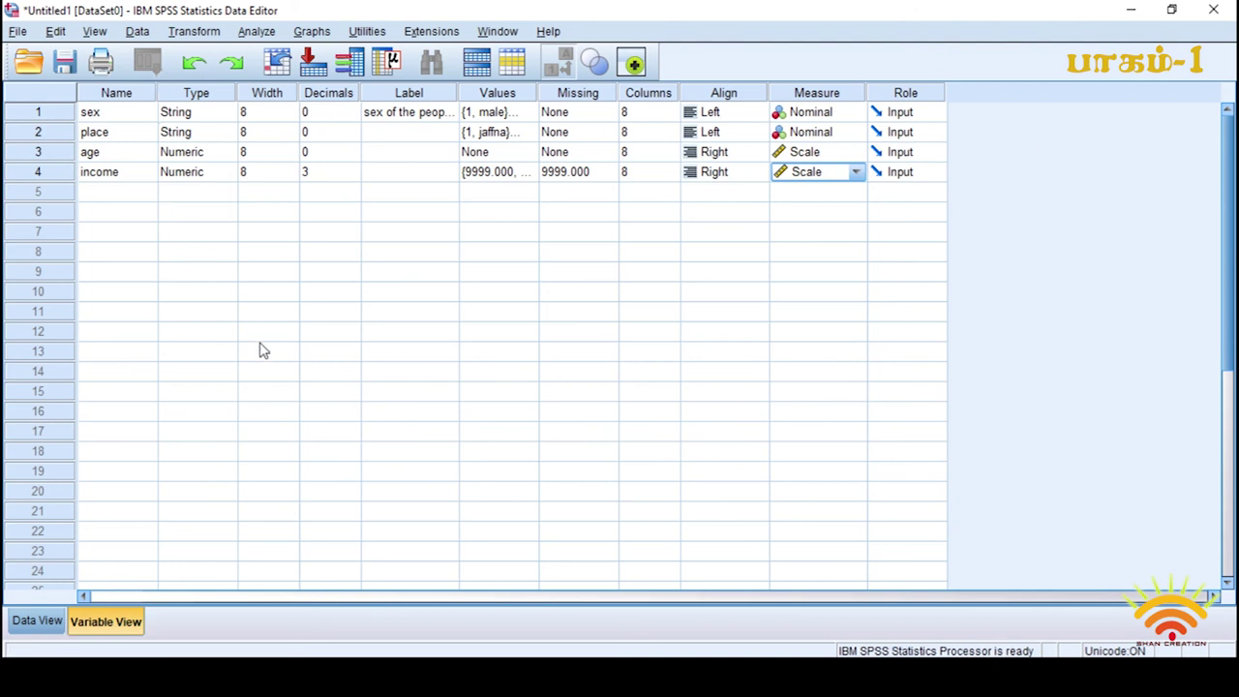
{"action": "left_click", "coordinate": [35, 626]}
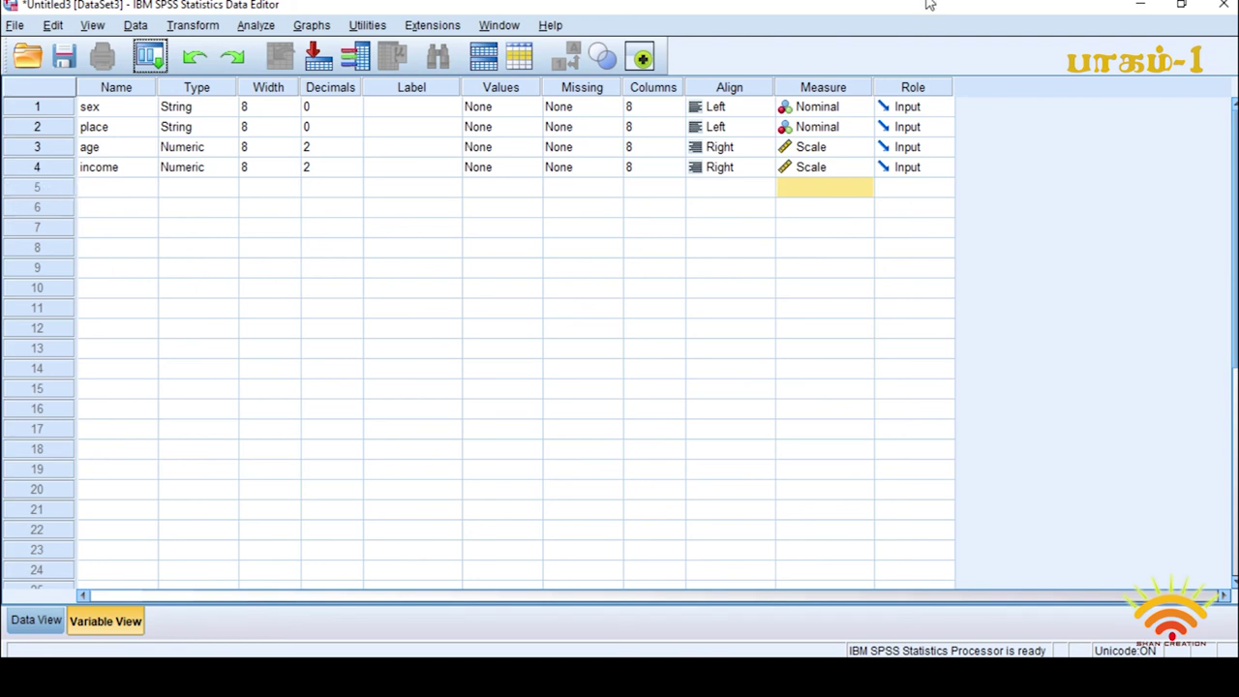
Save the Untitled3 dataset to the Desktop as an SPSS Statistics (*.sav) file named Untitled3.
{"action": "left_click", "coordinate": [65, 61]}
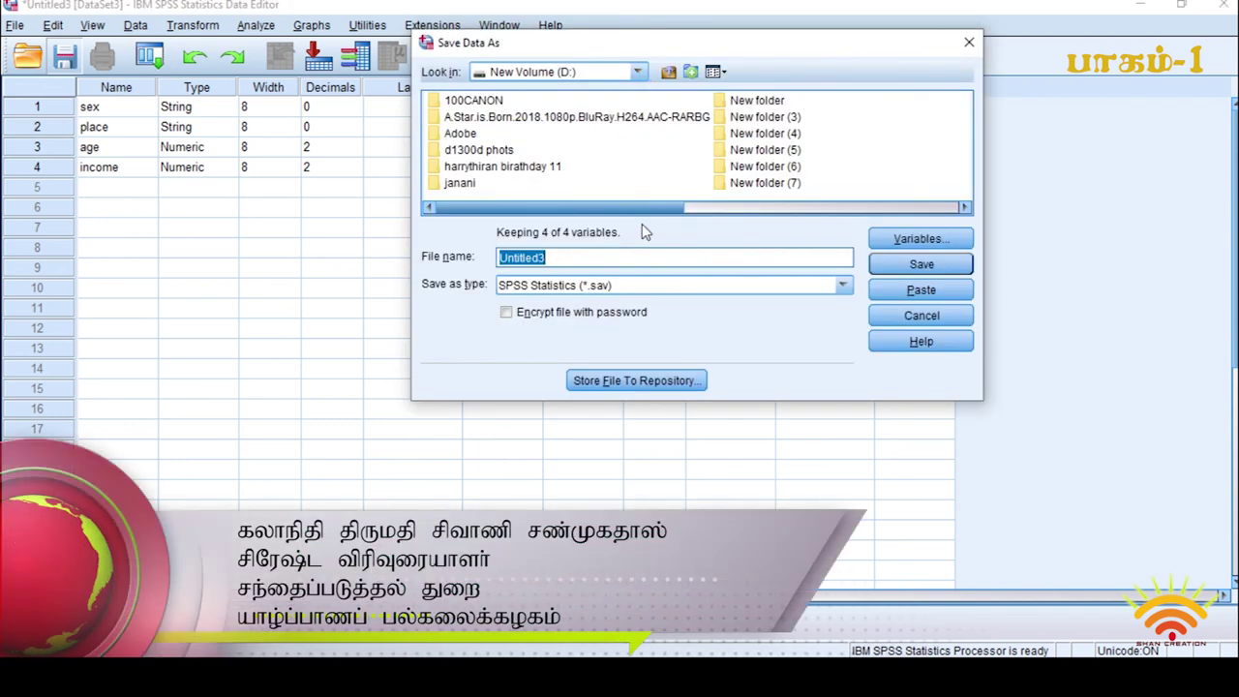
{"action": "left_click", "coordinate": [639, 72]}
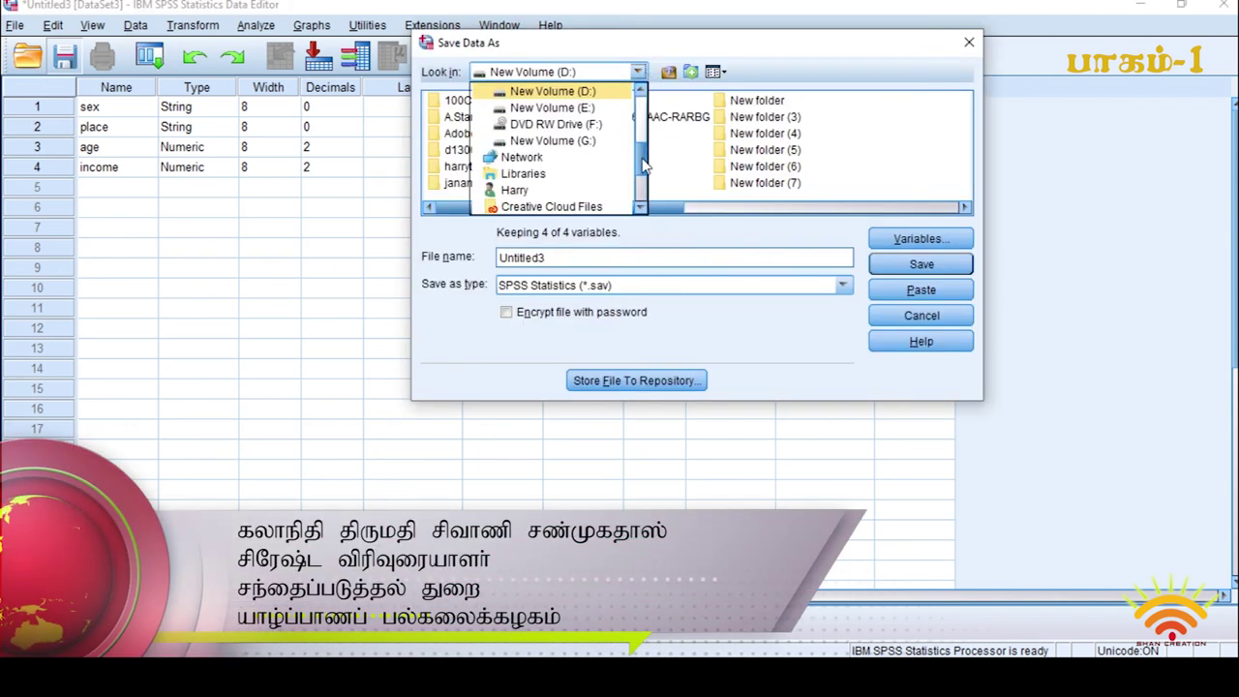
{"action": "scroll", "coordinate": [639, 109], "scroll_direction": "up", "scroll_amount": 5}
{"action": "scroll", "coordinate": [640, 124], "scroll_direction": "down", "scroll_amount": 2}
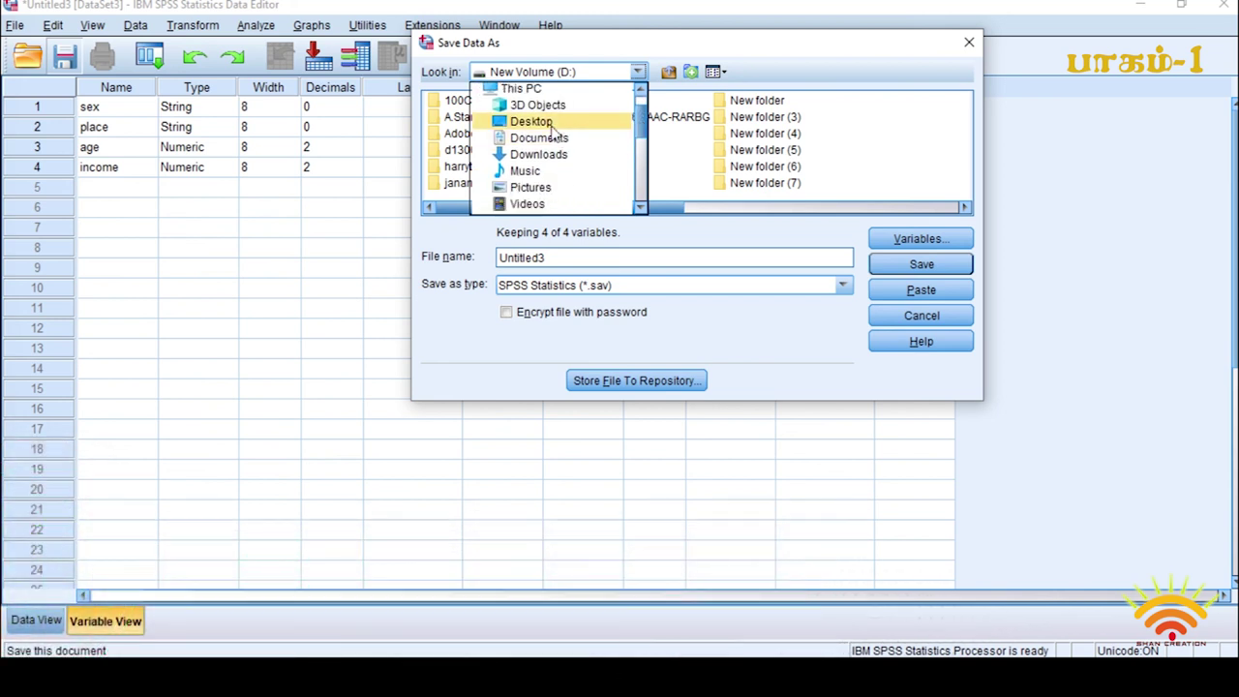
{"action": "left_click", "coordinate": [530, 121]}
{"action": "left_click", "coordinate": [914, 266]}
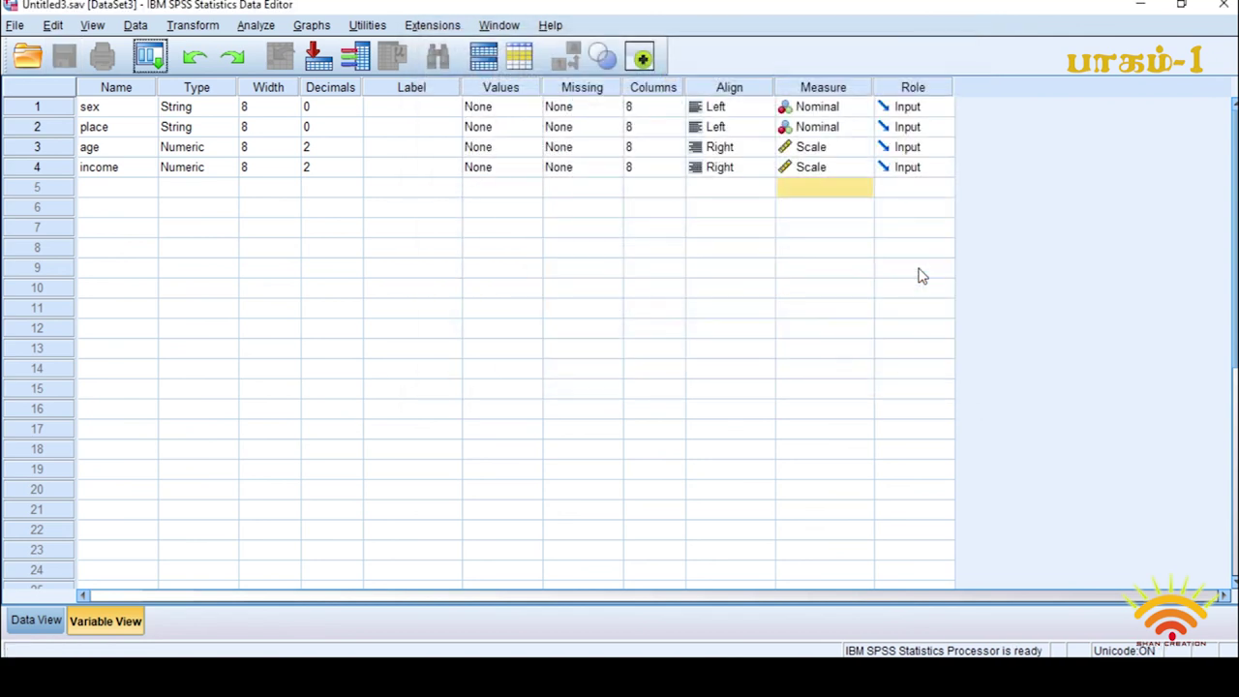
Save a copy of Untitled3.sav to the drive New Volume (G:) under the same file name.
{"action": "left_click", "coordinate": [17, 26]}
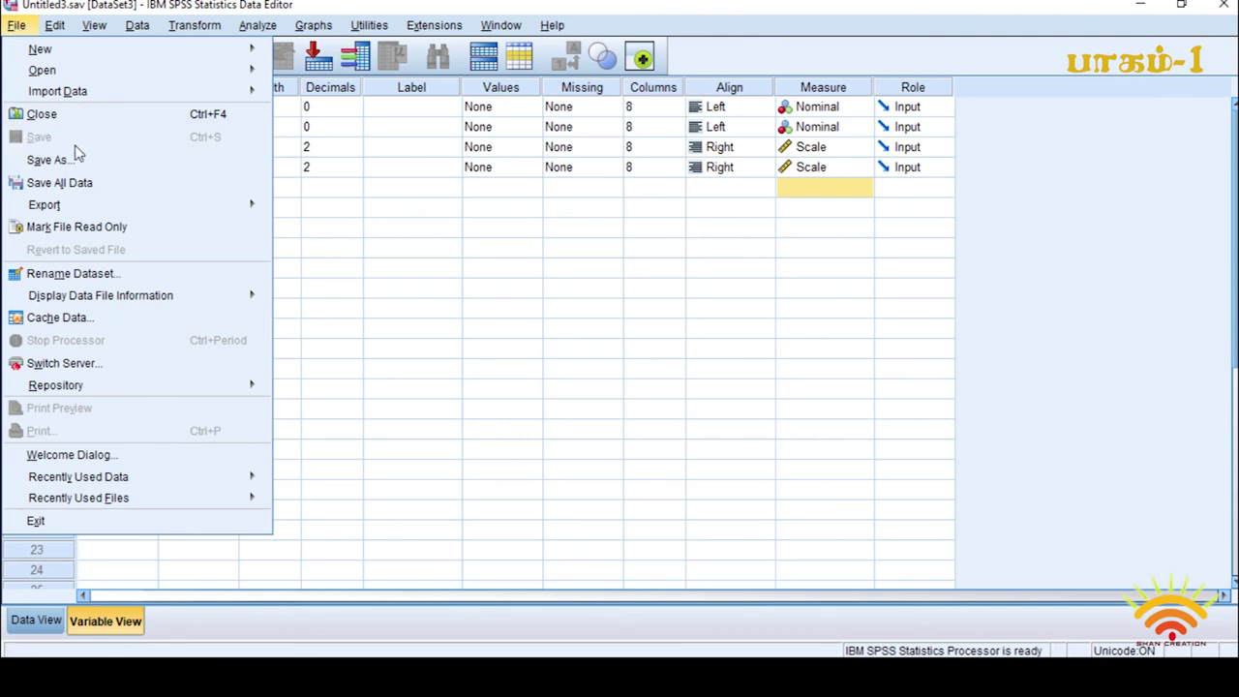
{"action": "left_click", "coordinate": [18, 27]}
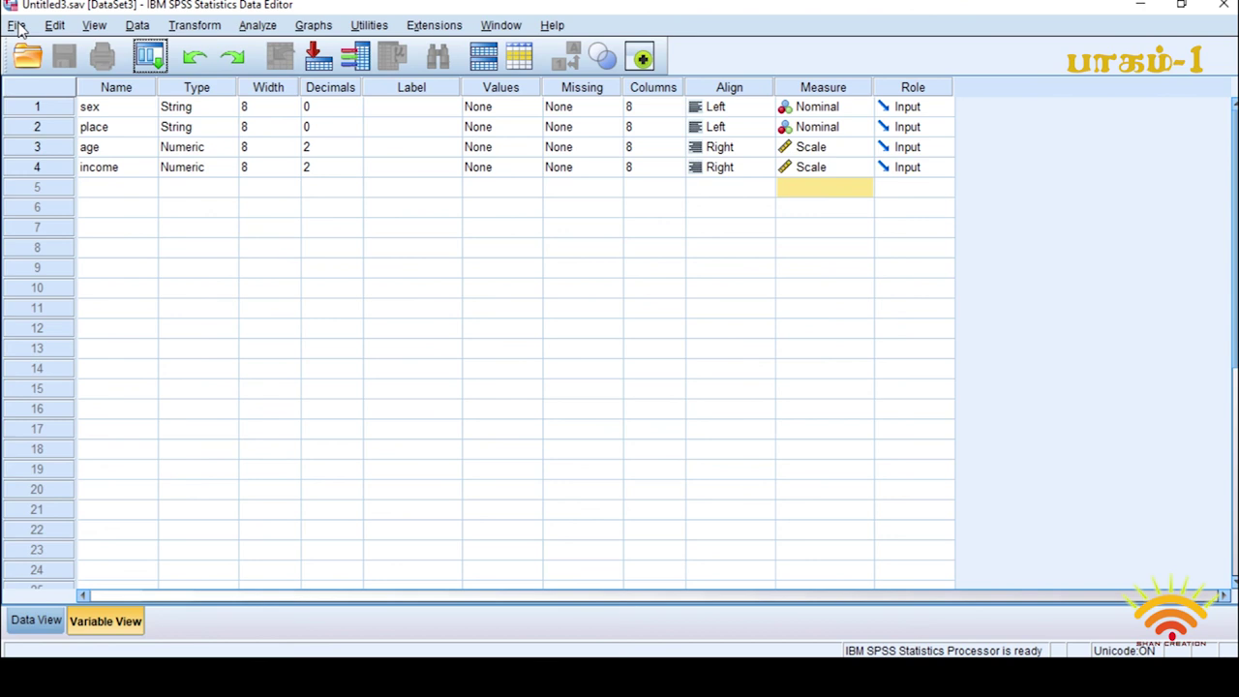
{"action": "left_click", "coordinate": [17, 27]}
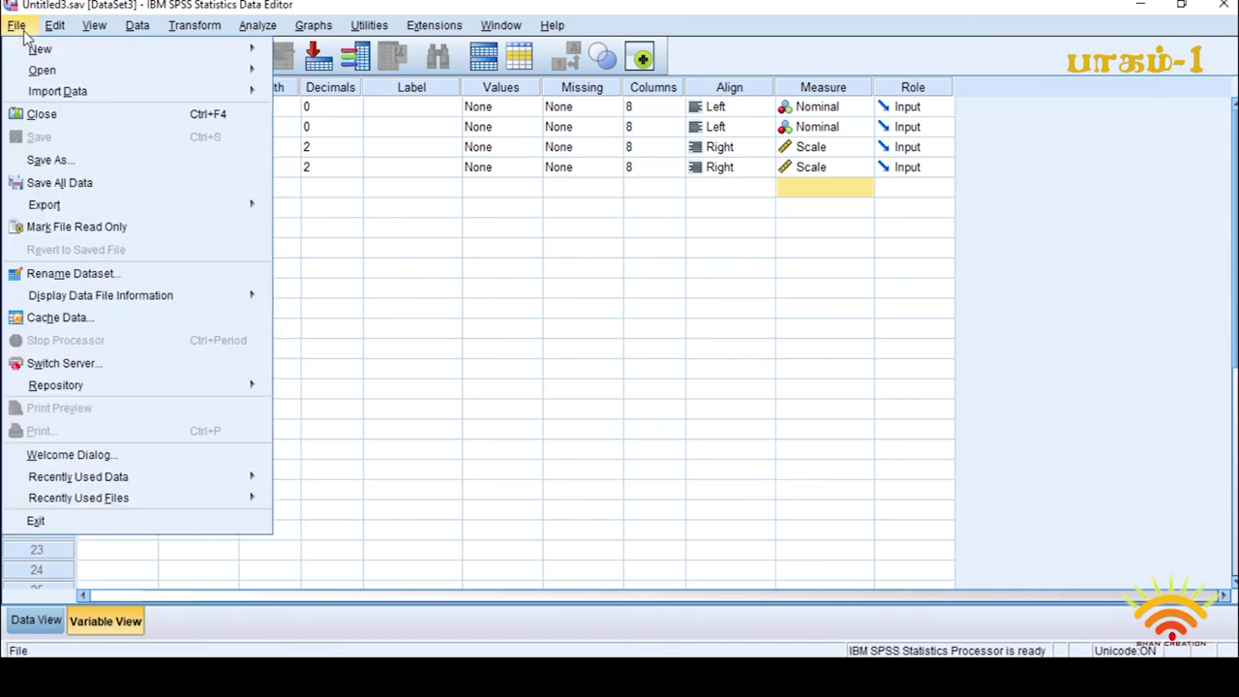
{"action": "left_click", "coordinate": [21, 162]}
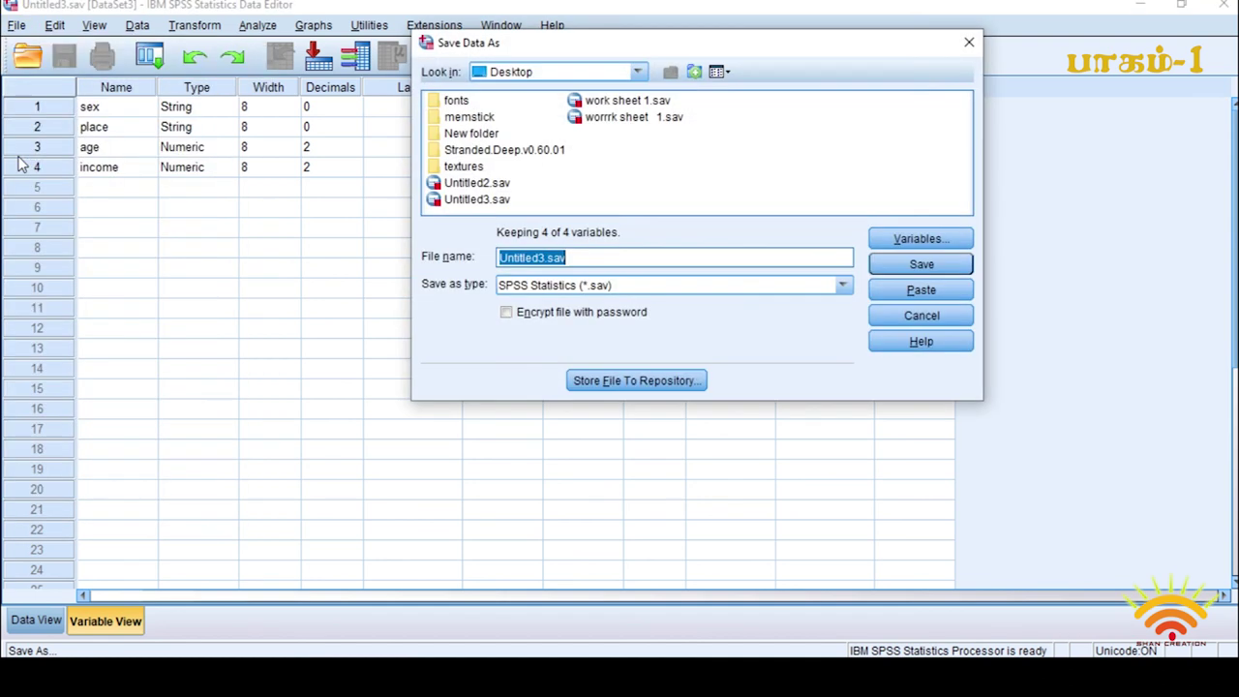
{"action": "left_click", "coordinate": [638, 74]}
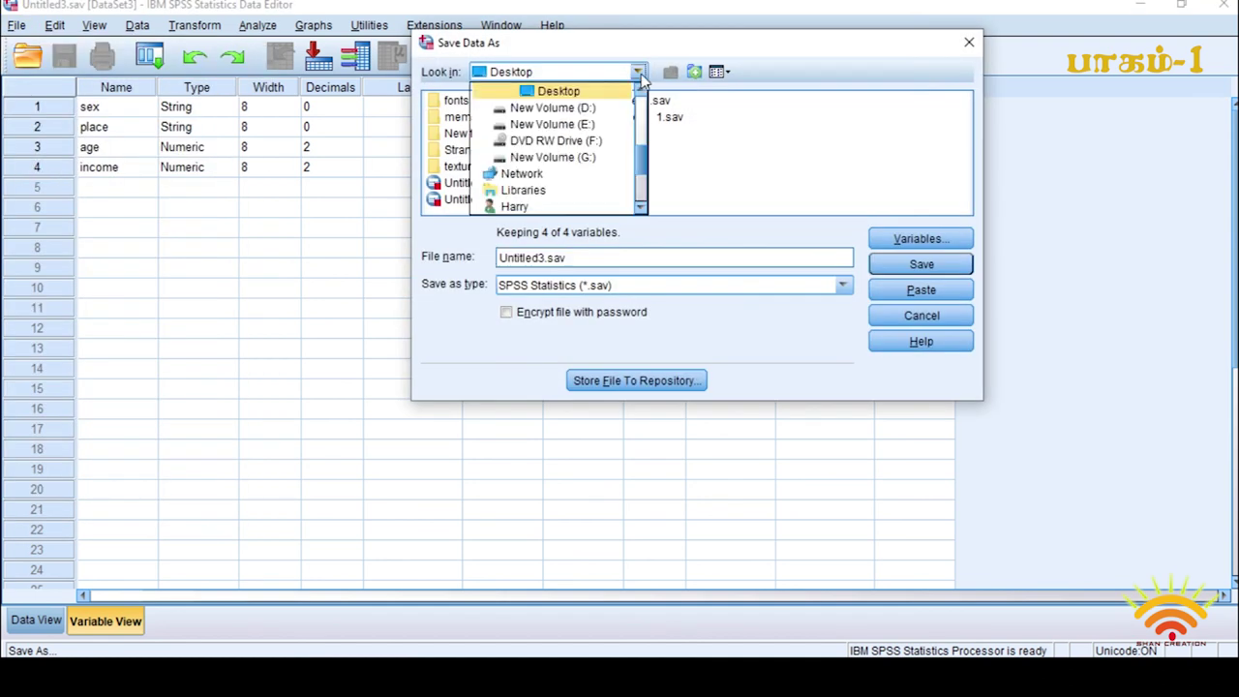
{"action": "left_click", "coordinate": [592, 158]}
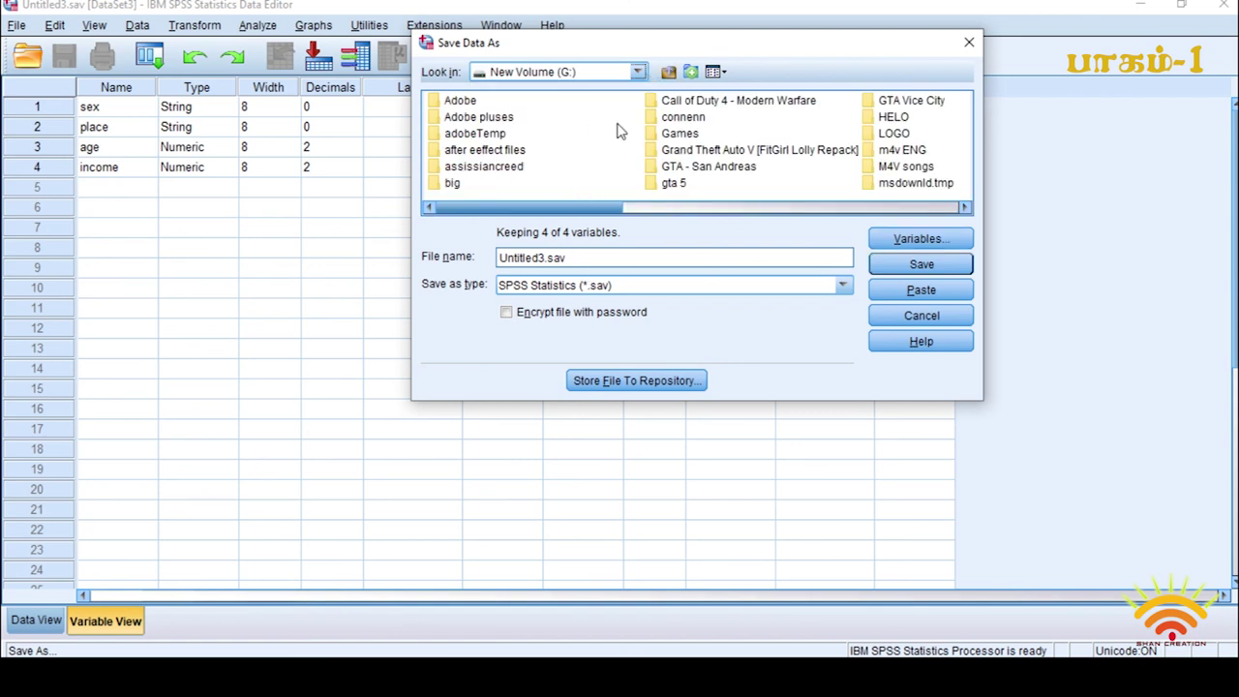
{"action": "left_click", "coordinate": [922, 265]}
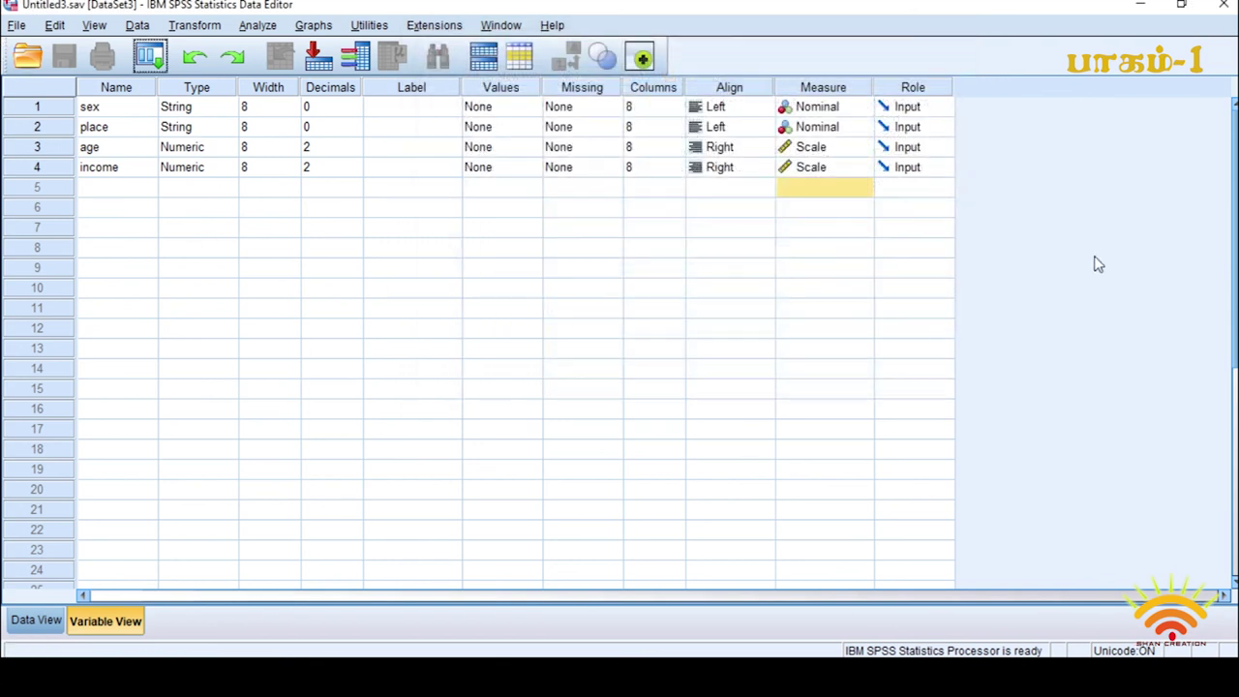
Open the data file Untitled3.sav from the drive New Volume (G:).
{"action": "left_click", "coordinate": [17, 25]}
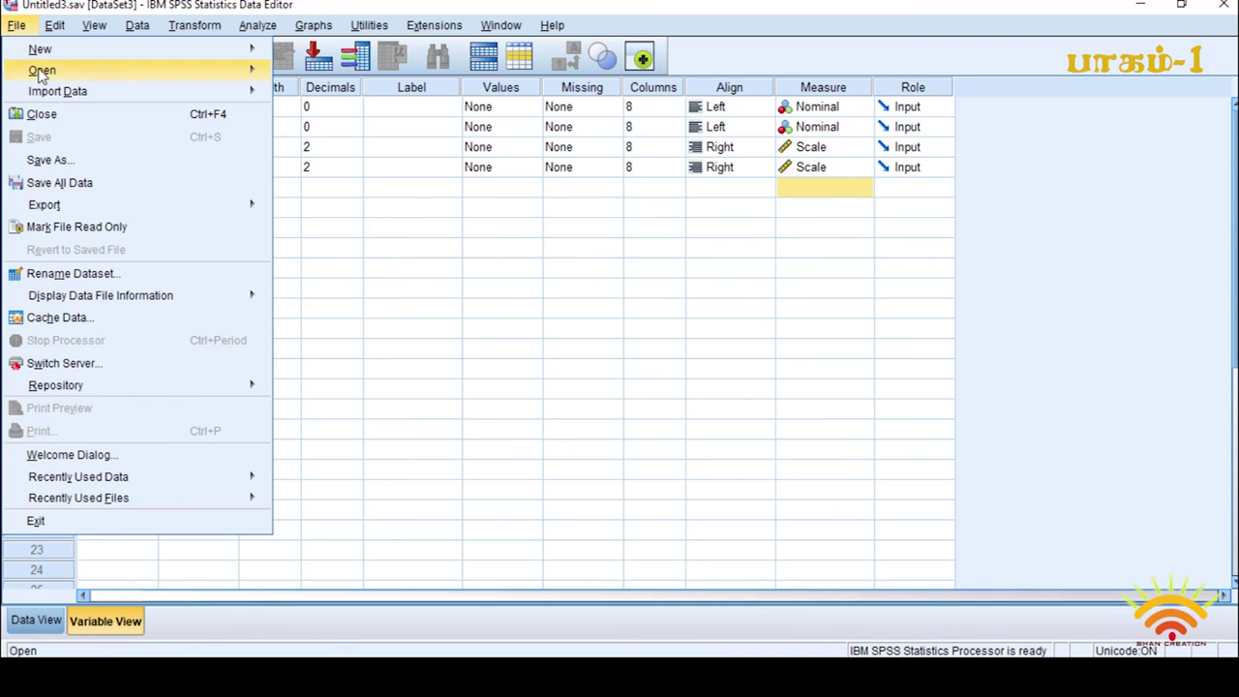
{"action": "mouse_move", "coordinate": [40, 77]}
{"action": "left_click", "coordinate": [308, 75]}
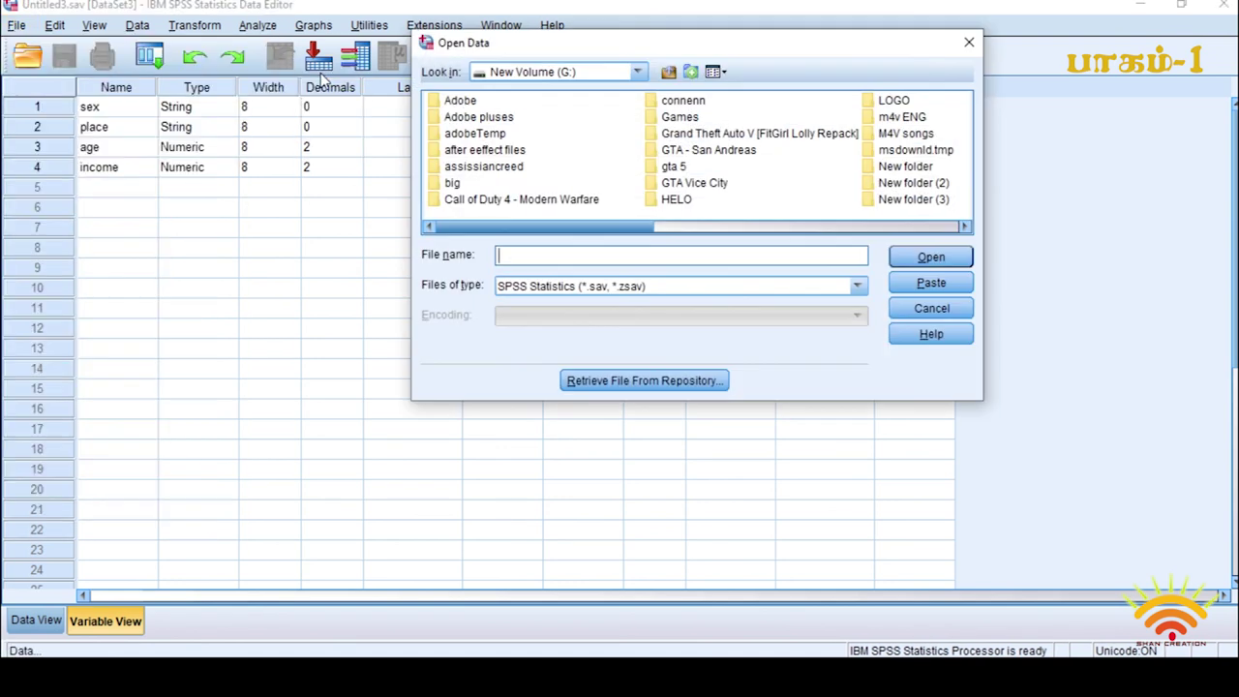
{"action": "left_click_drag", "start_coordinate": [602, 225], "coordinate": [910, 239]}
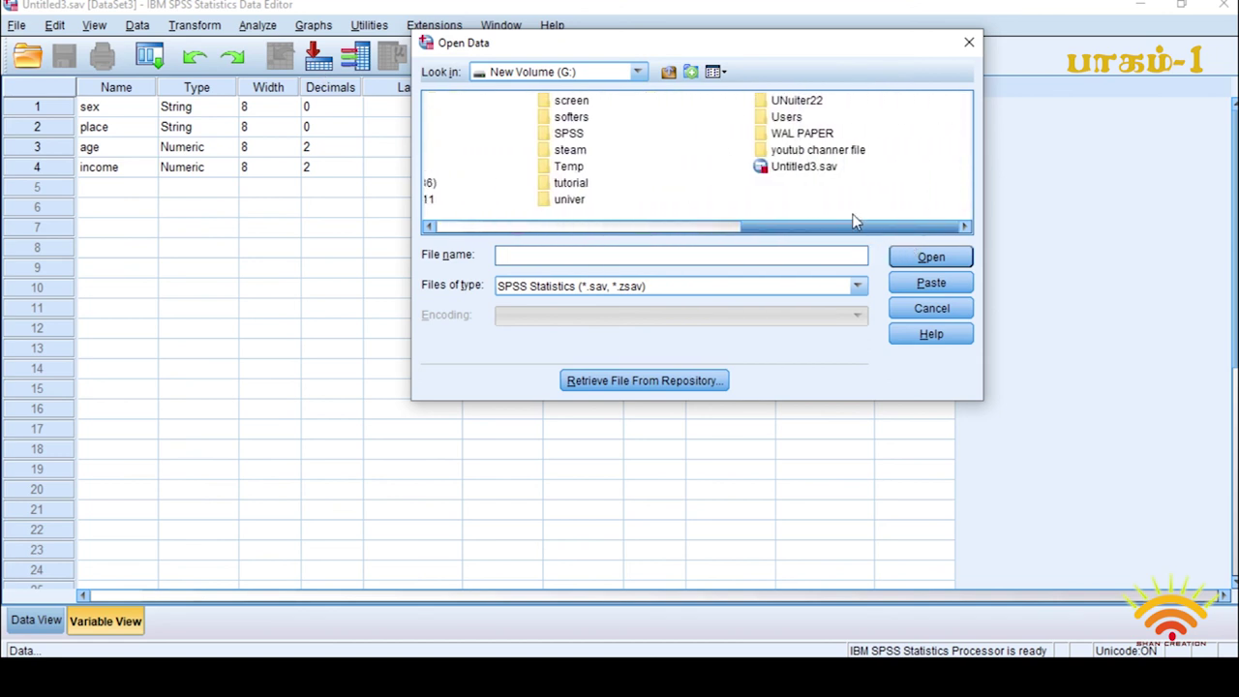
{"action": "left_click", "coordinate": [818, 168]}
{"action": "left_click", "coordinate": [931, 259]}
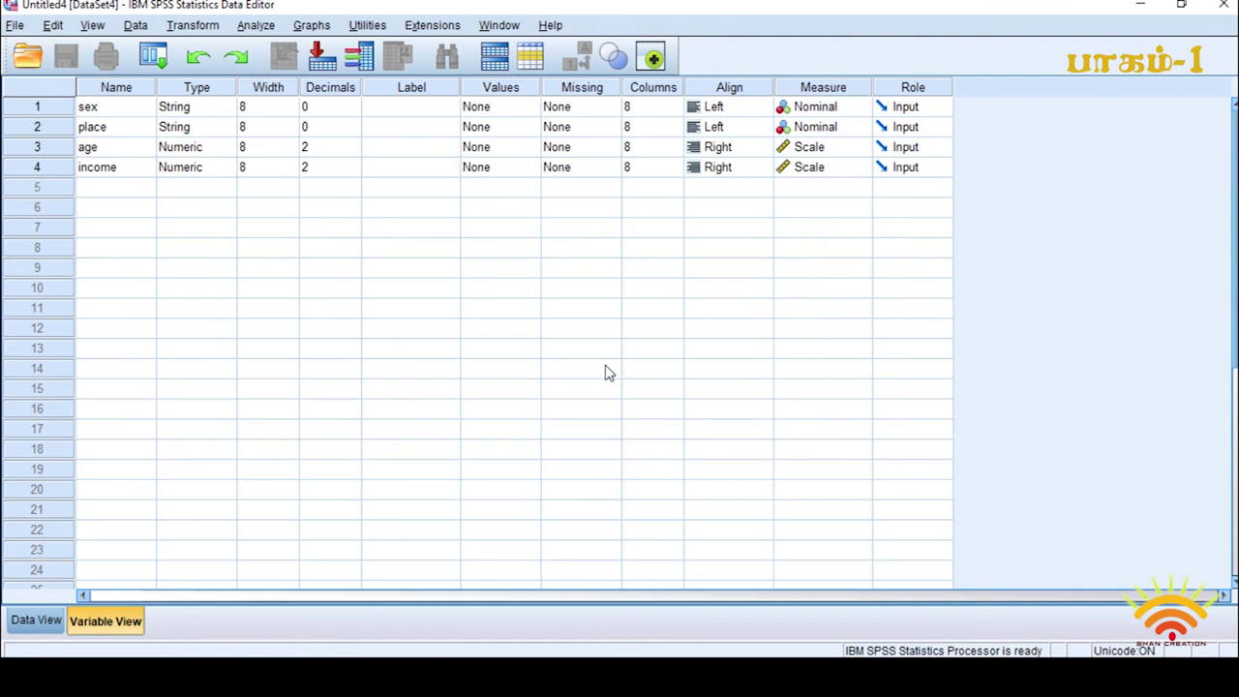
Create a new empty dataset.
{"action": "left_click", "coordinate": [15, 25]}
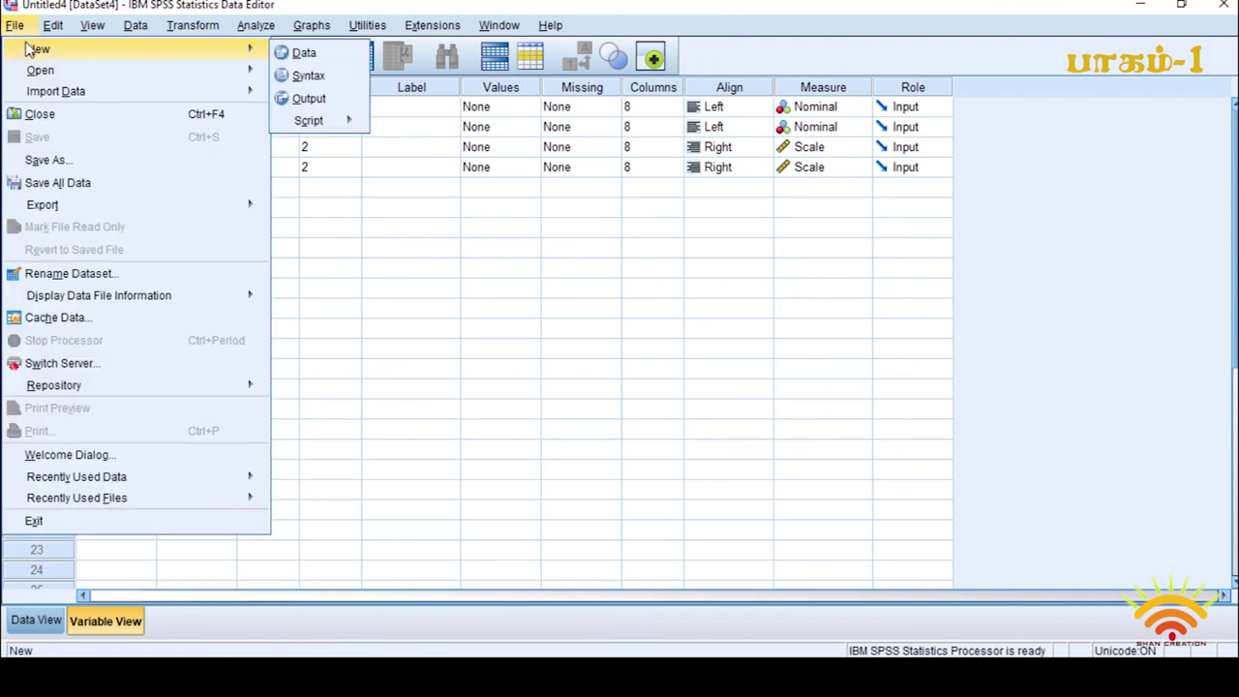
{"action": "left_click", "coordinate": [24, 30]}
{"action": "left_click", "coordinate": [20, 28]}
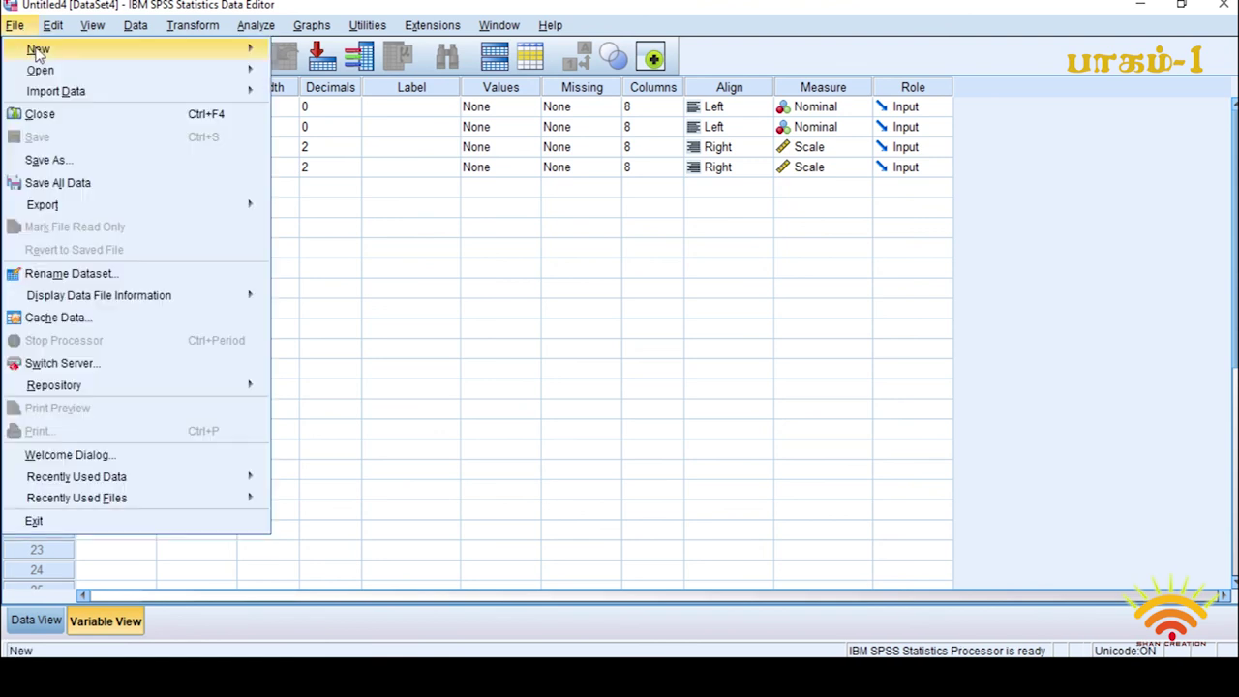
{"action": "mouse_move", "coordinate": [40, 53]}
{"action": "left_click", "coordinate": [304, 54]}
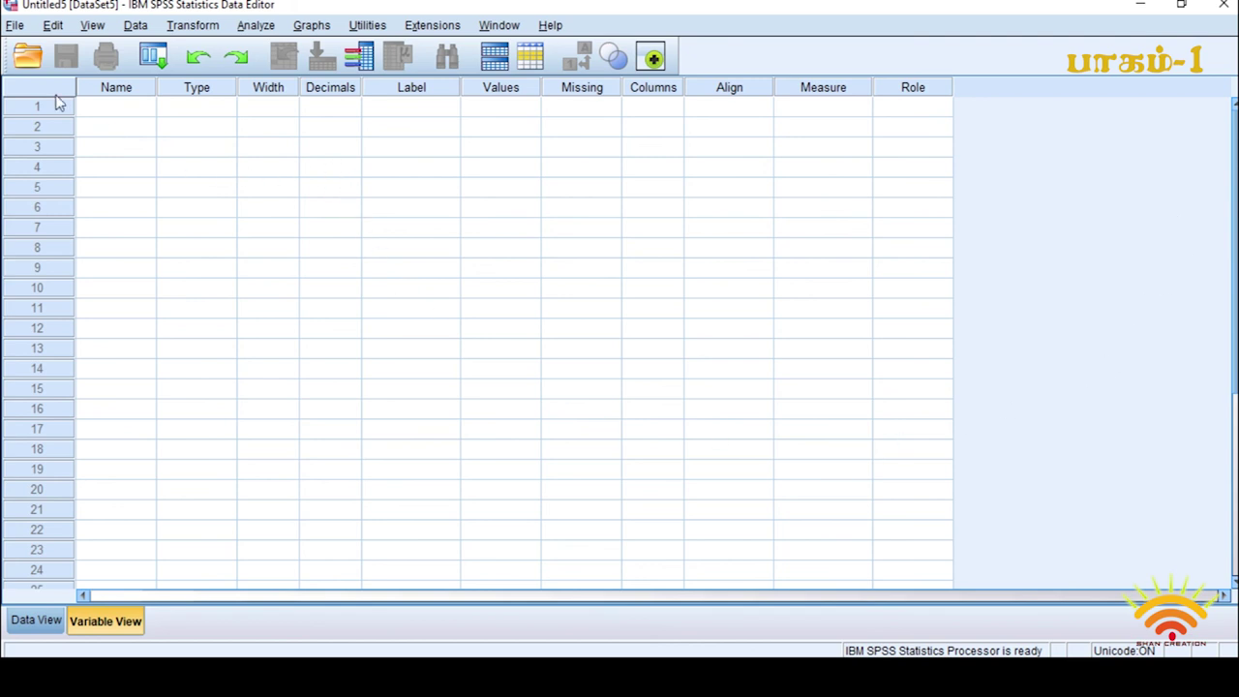
Import Sheet1 of the Excel file project 2.xlsx from the Desktop, reading variable names from the first row, and look through the imported variables.
{"action": "left_click", "coordinate": [17, 25]}
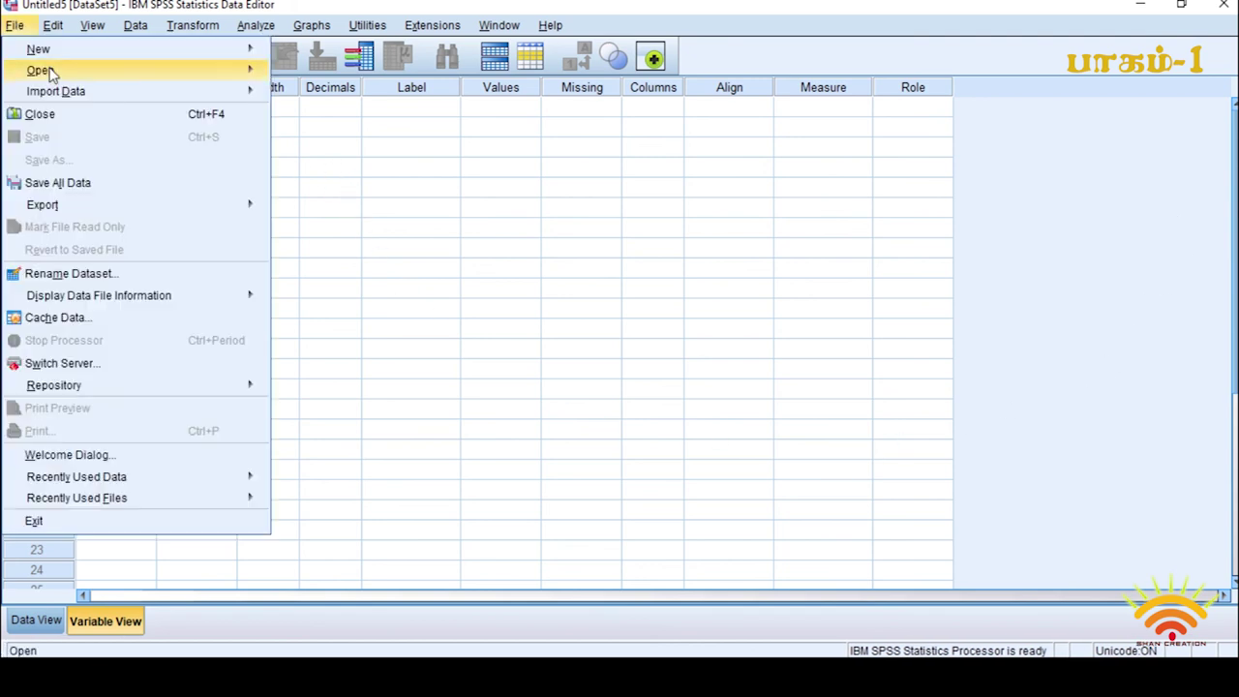
{"action": "mouse_move", "coordinate": [51, 93]}
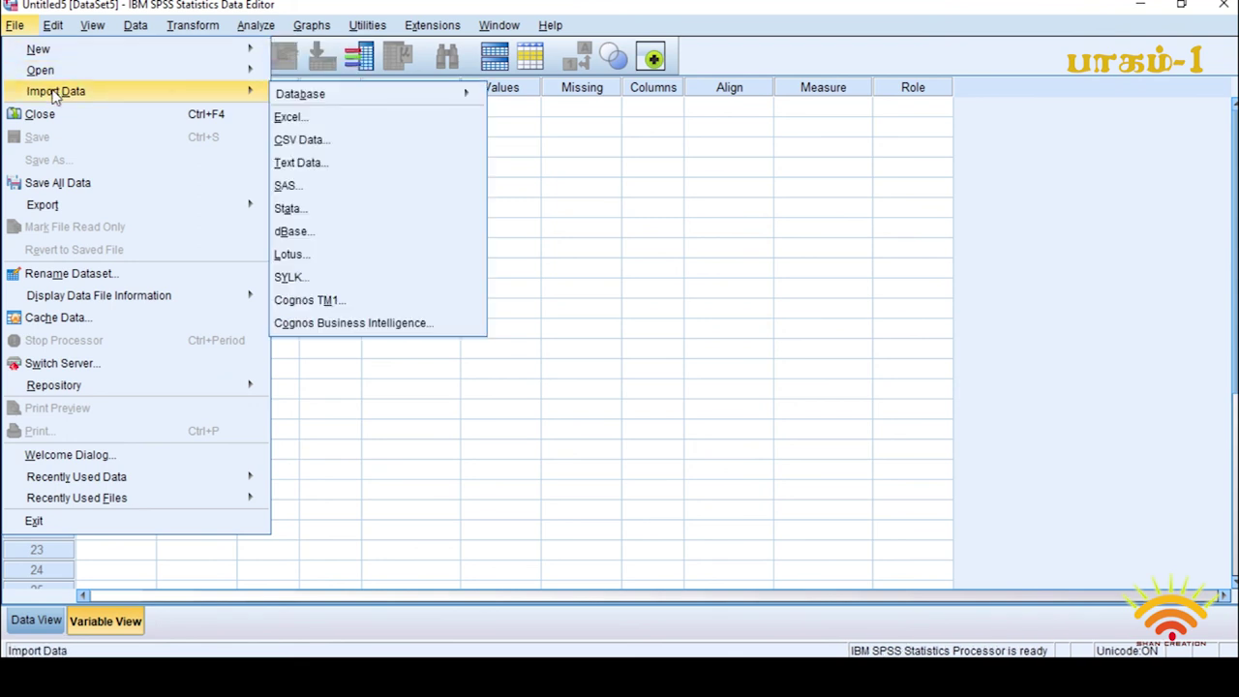
{"action": "left_click", "coordinate": [19, 27]}
{"action": "left_click", "coordinate": [19, 27]}
{"action": "mouse_move", "coordinate": [166, 90]}
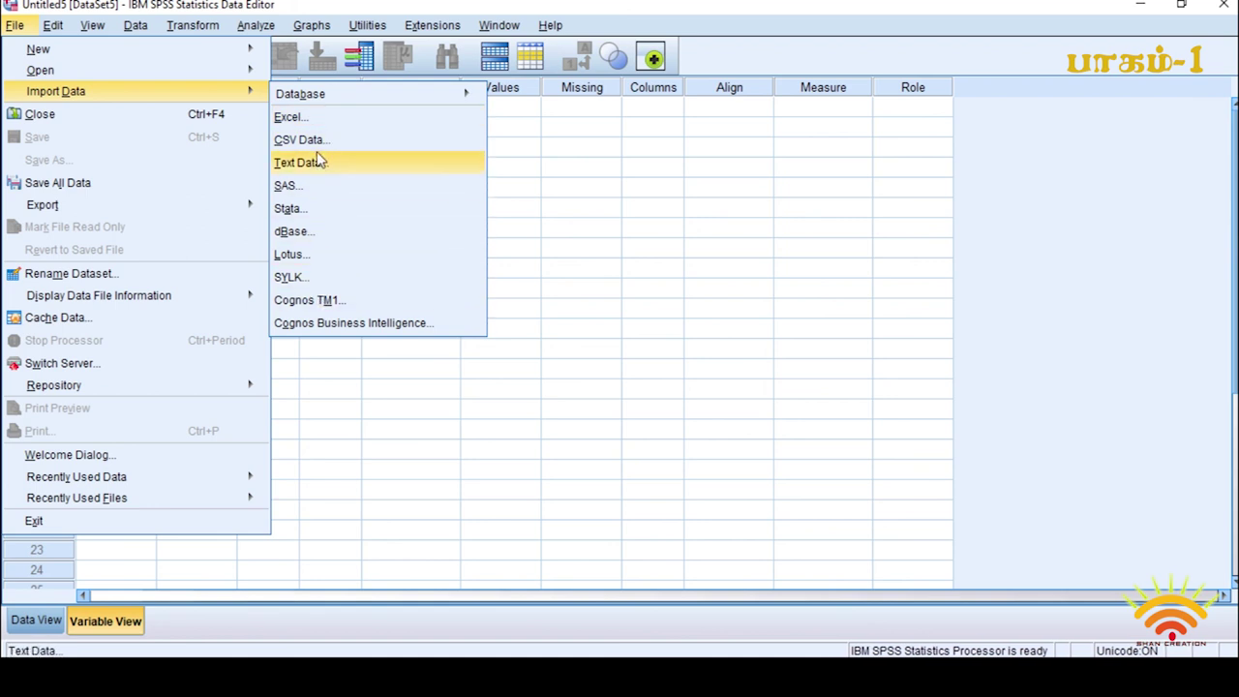
{"action": "left_click", "coordinate": [318, 117]}
{"action": "left_click", "coordinate": [616, 153]}
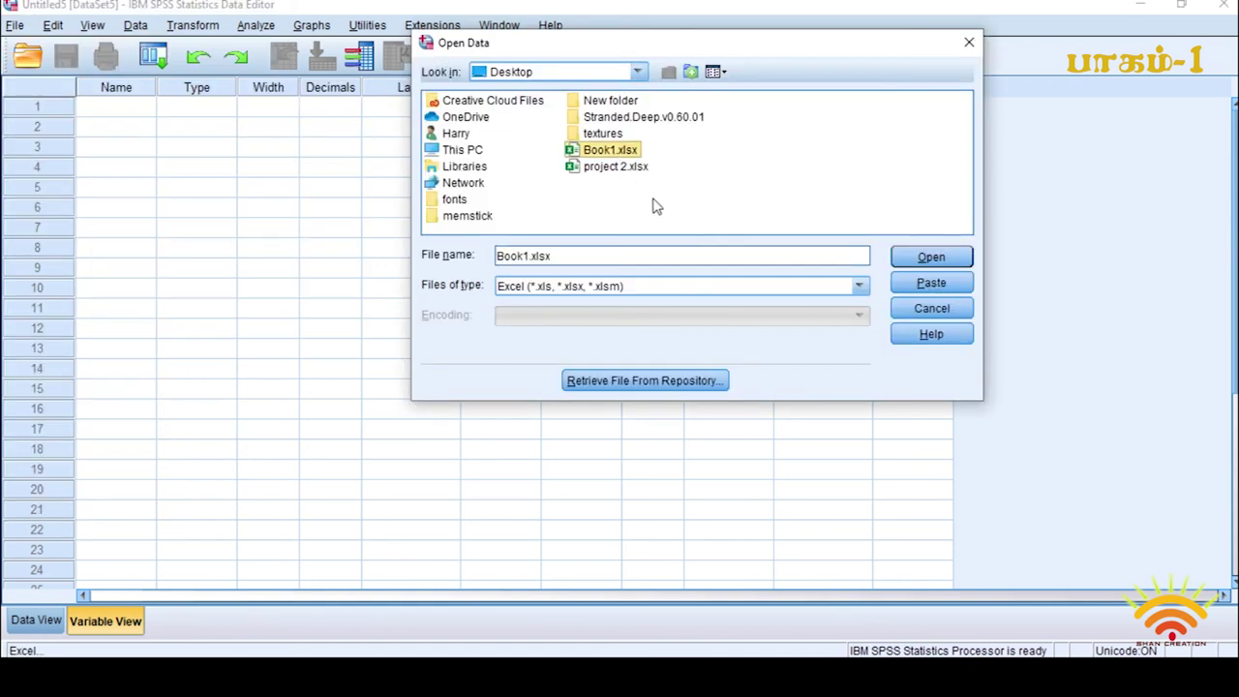
{"action": "double_click", "coordinate": [616, 167]}
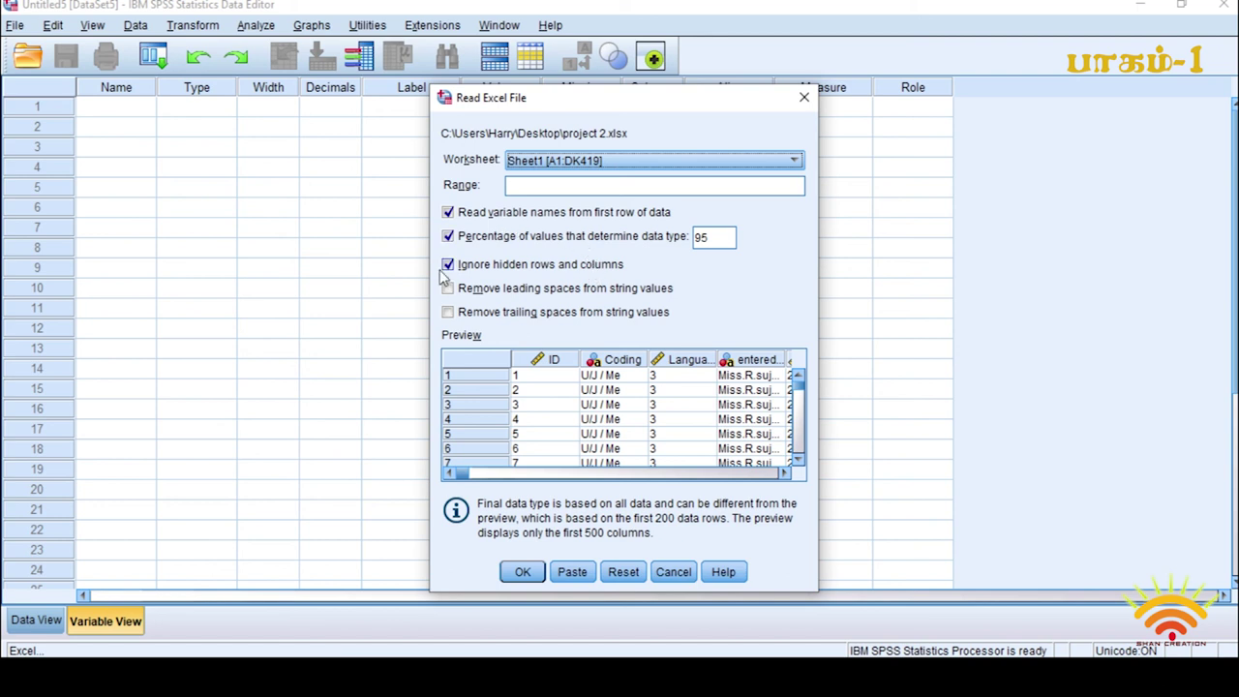
{"action": "left_click", "coordinate": [523, 575]}
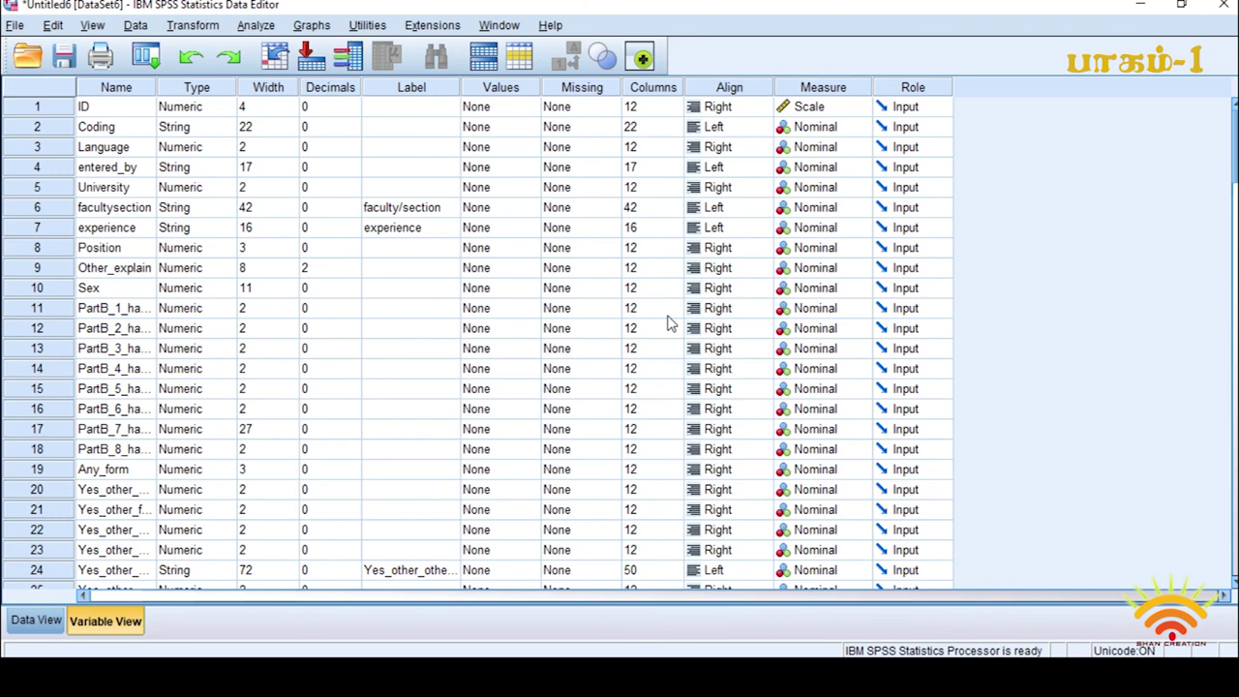
{"action": "scroll", "coordinate": [654, 244], "scroll_direction": "down", "scroll_amount": 4}
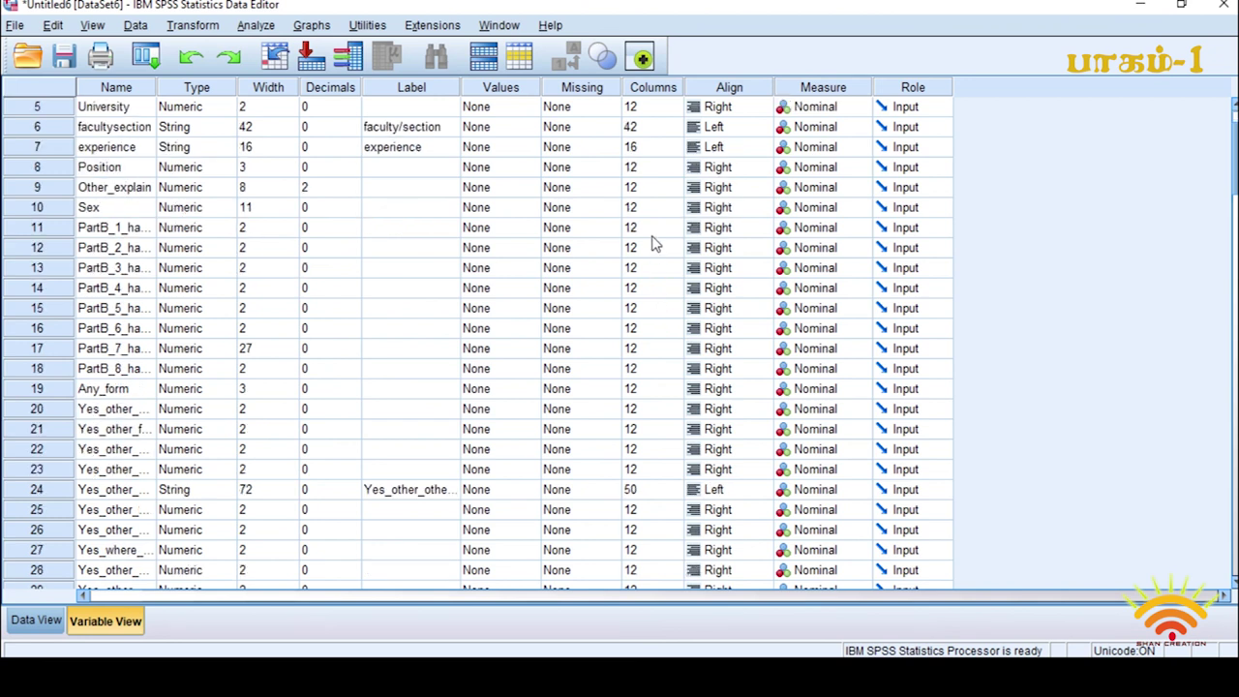
{"action": "scroll", "coordinate": [654, 244], "scroll_direction": "up", "scroll_amount": 2}
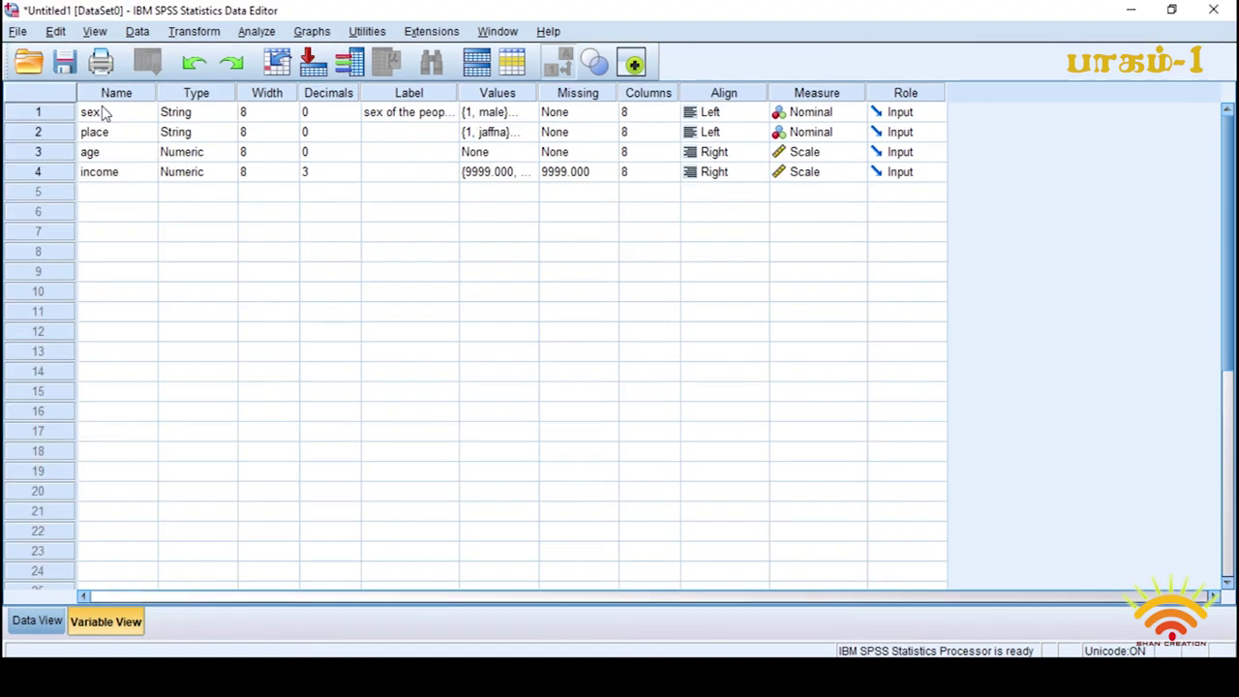
In the Untitled1 dataset, narrow the Name column of the variable definitions and the age column of the data.
{"action": "left_click_drag", "start_coordinate": [156, 93], "coordinate": [143, 93]}
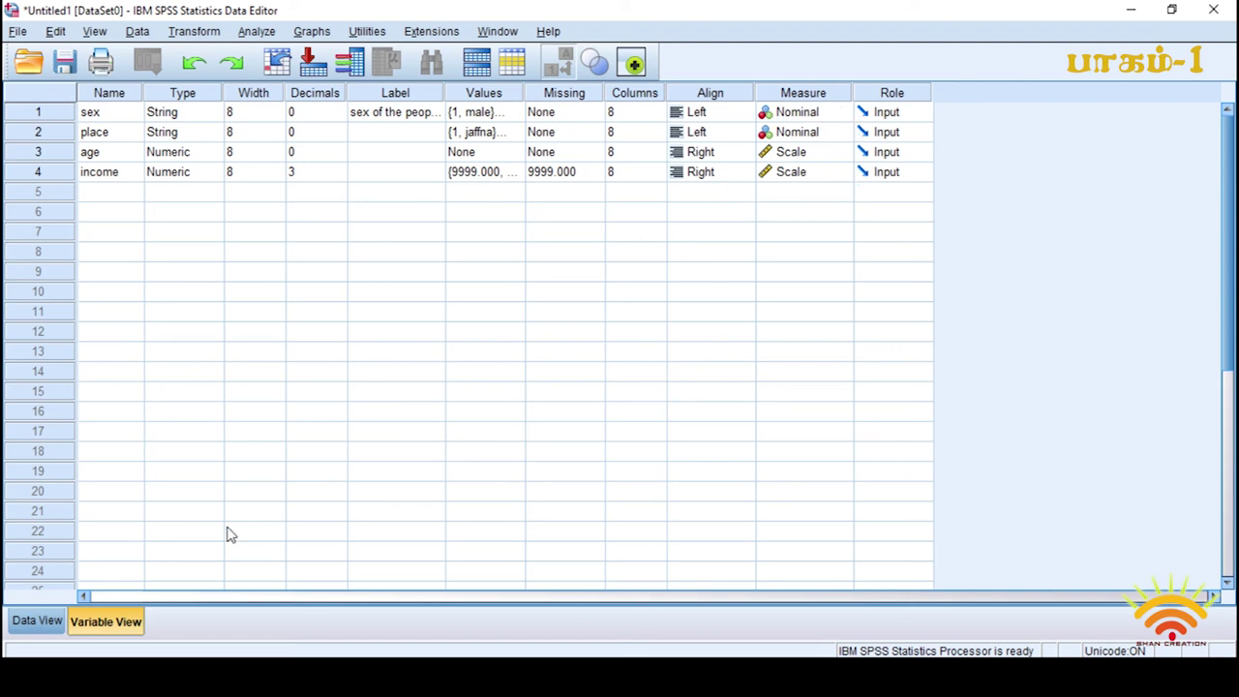
{"action": "left_click", "coordinate": [29, 622]}
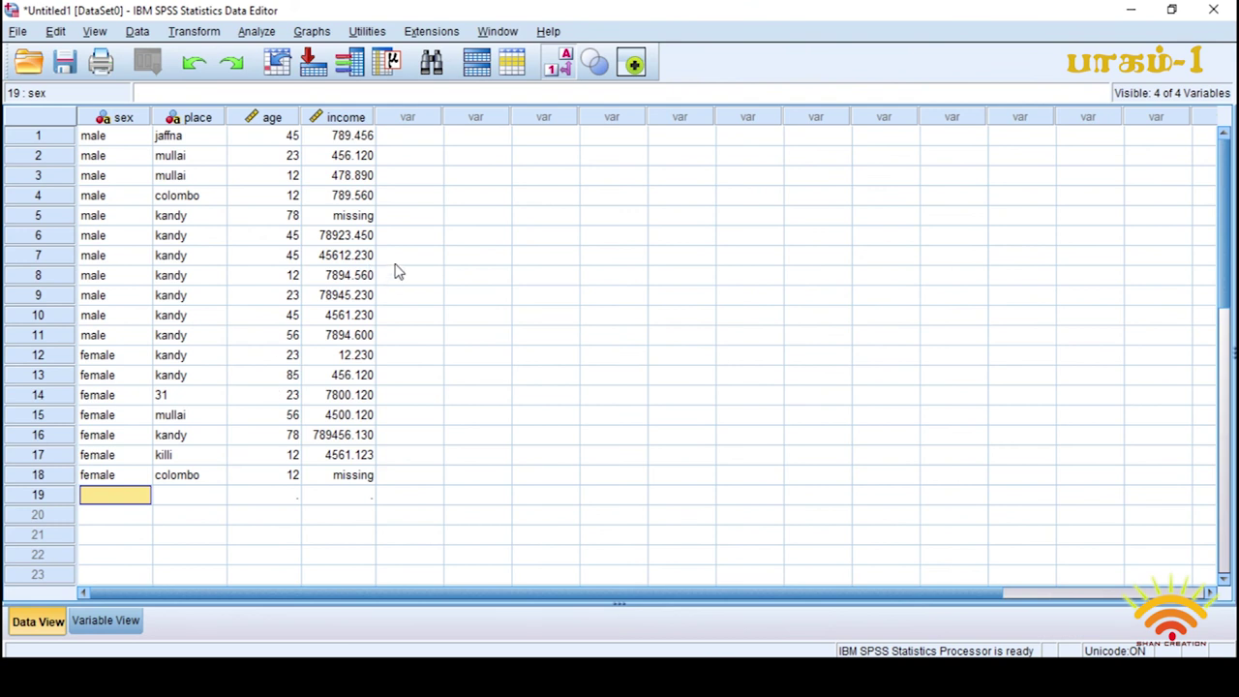
{"action": "left_click_drag", "start_coordinate": [301, 116], "coordinate": [284, 116]}
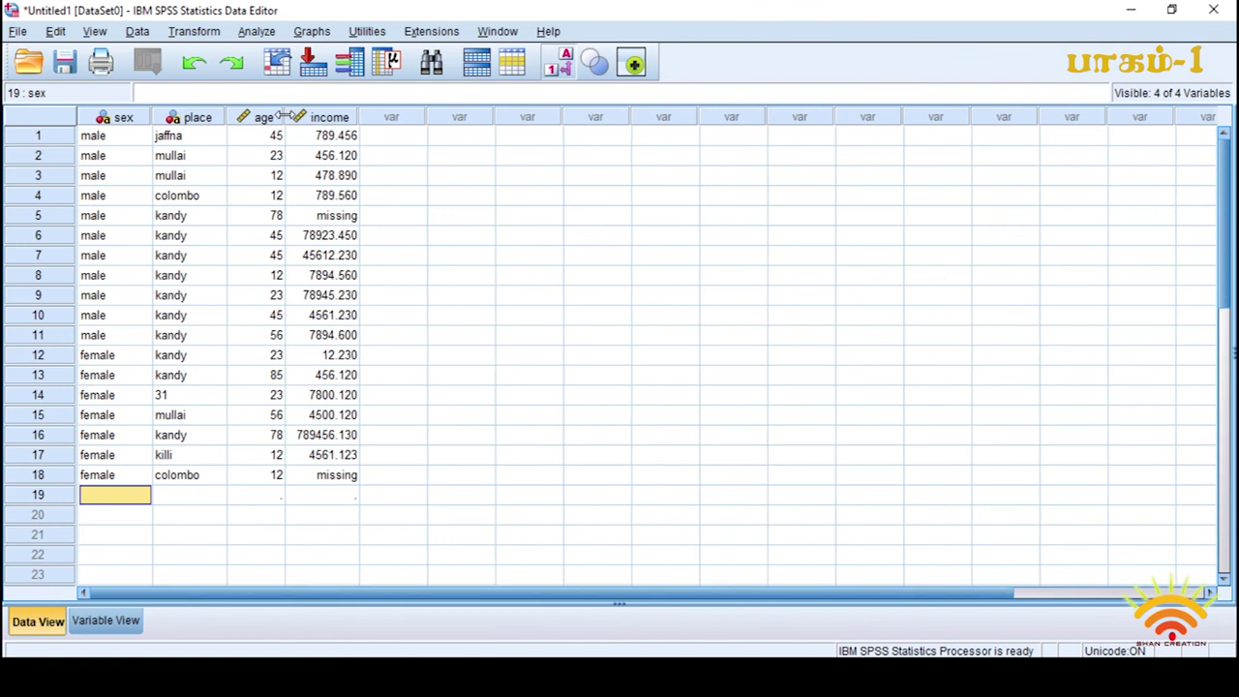